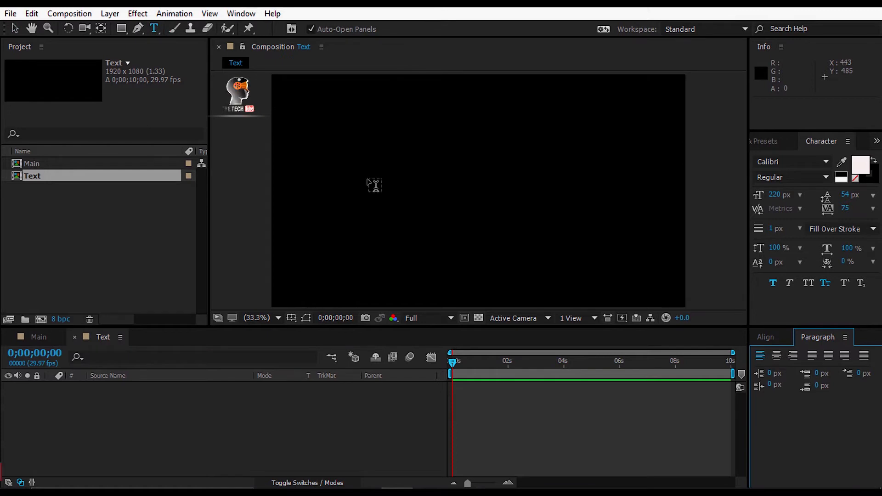
# Add the text "modern" to the Text composition and format it in all caps with the Russo One font.
pyautogui.write('modern')
pyautogui.click(825, 283)
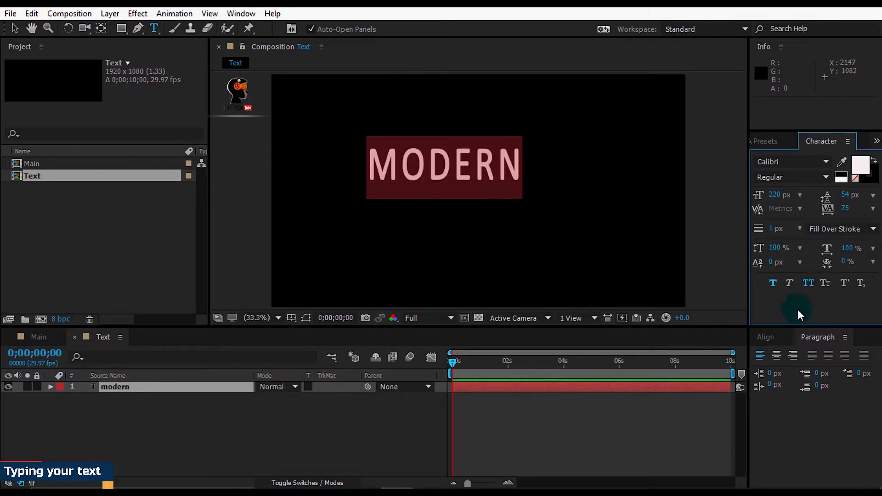
pyautogui.click(809, 284)
pyautogui.click(782, 162)
pyautogui.write('r')
pyautogui.click(823, 162)
pyautogui.click(817, 203)
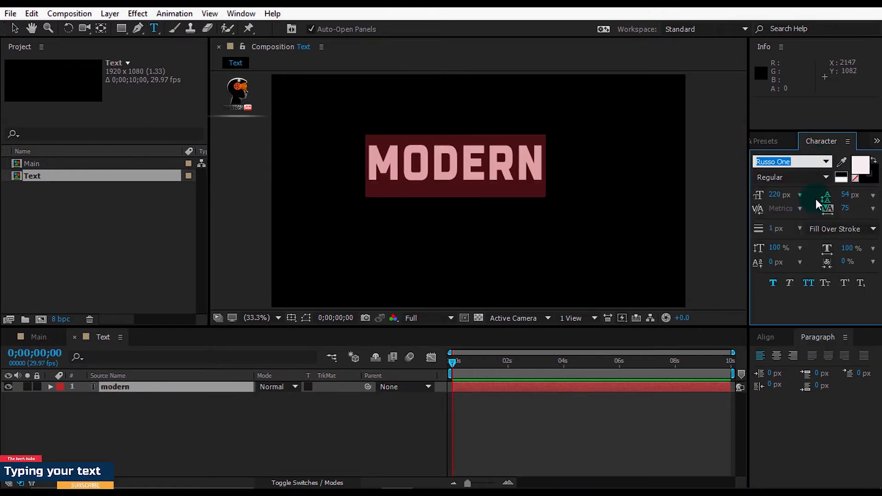
pyautogui.click(779, 309)
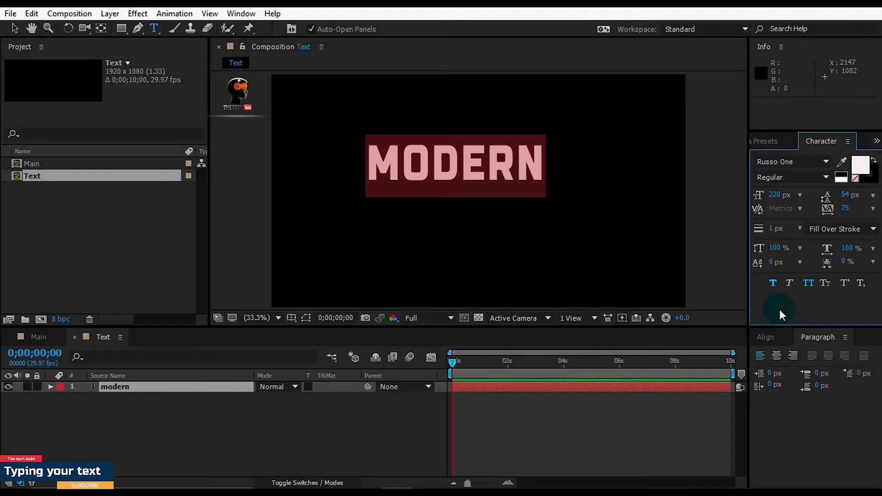
# Center the text layer horizontally and vertically in the composition and show the title/action-safe margins.
pyautogui.click(194, 388)
pyautogui.click(765, 337)
pyautogui.click(828, 370)
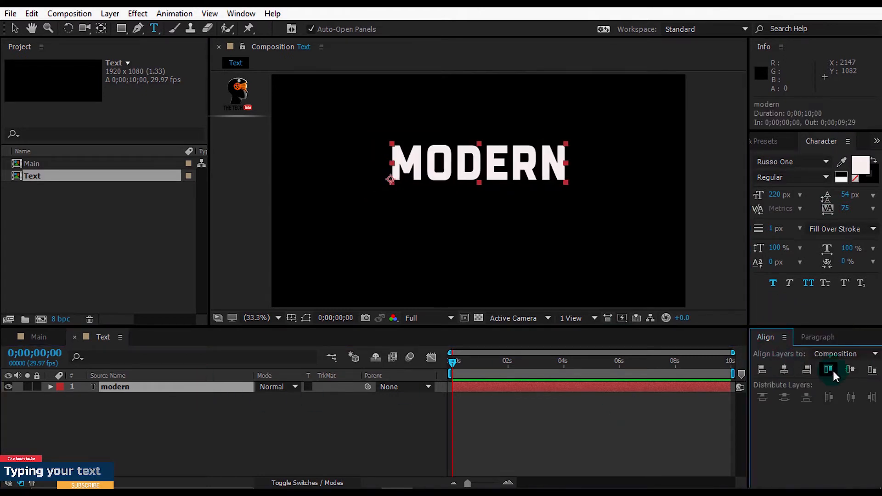
pyautogui.click(850, 370)
pyautogui.click(120, 417)
pyautogui.click(121, 29)
pyautogui.press("'")
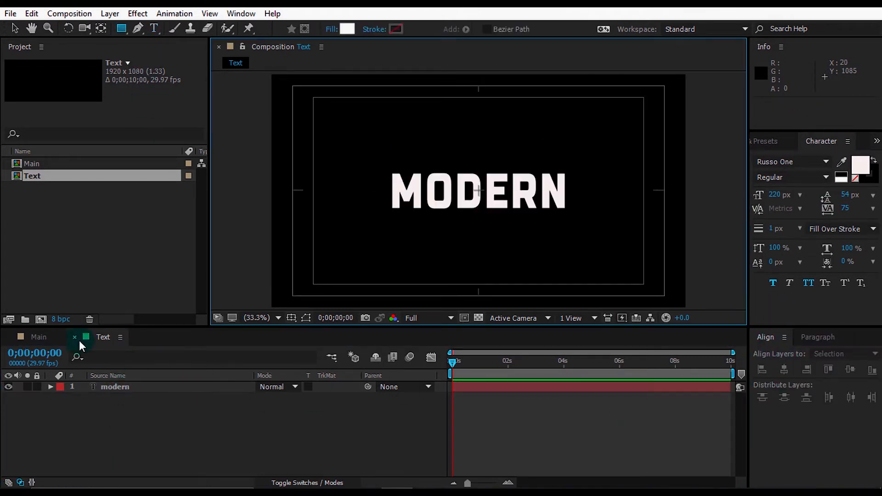
# Switch to the Main composition and add the Text composition to it as a layer.
pyautogui.click(40, 337)
pyautogui.click(65, 176)
pyautogui.moveTo(65, 176); pyautogui.dragTo(103, 426)
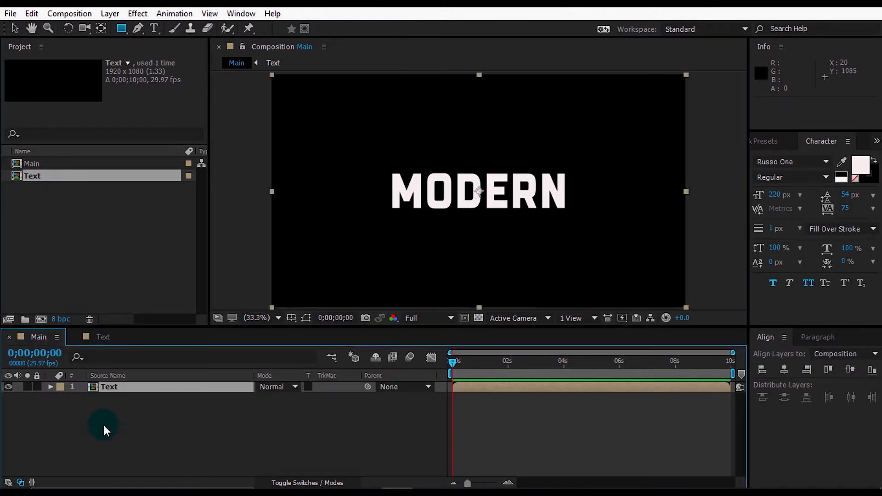
pyautogui.click(104, 425)
# Show the rulers and title/action-safe margins, and place a horizontal guide at about 538 through the text's middle.
pyautogui.hotkey('ctrl', 'r')
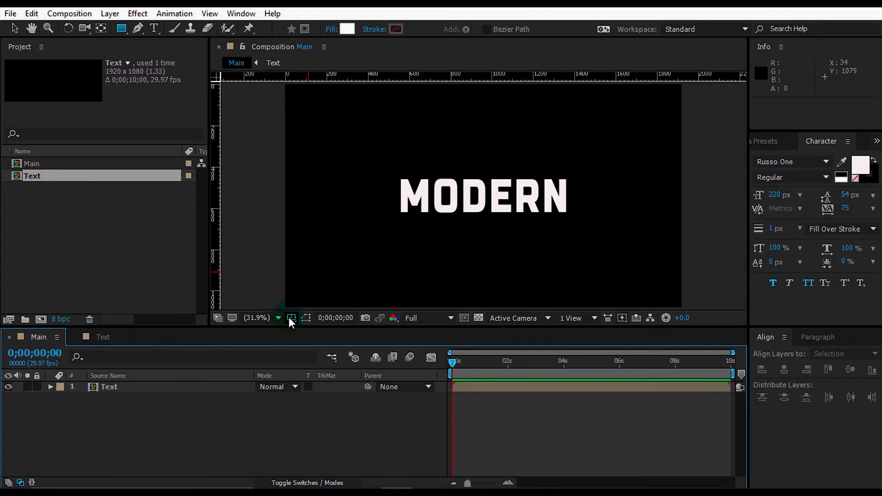
pyautogui.click(291, 318)
pyautogui.click(317, 338)
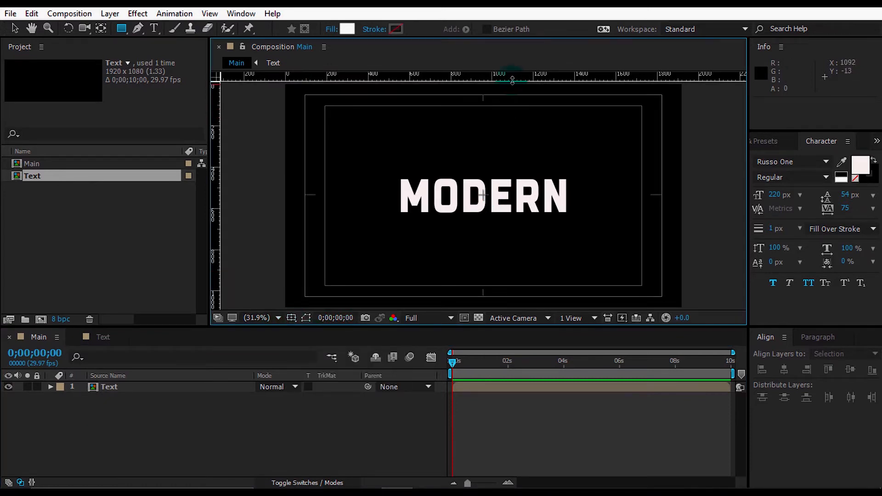
pyautogui.moveTo(513, 81); pyautogui.dragTo(507, 195)
# Lock the guides and hide the rulers.
pyautogui.click(209, 13)
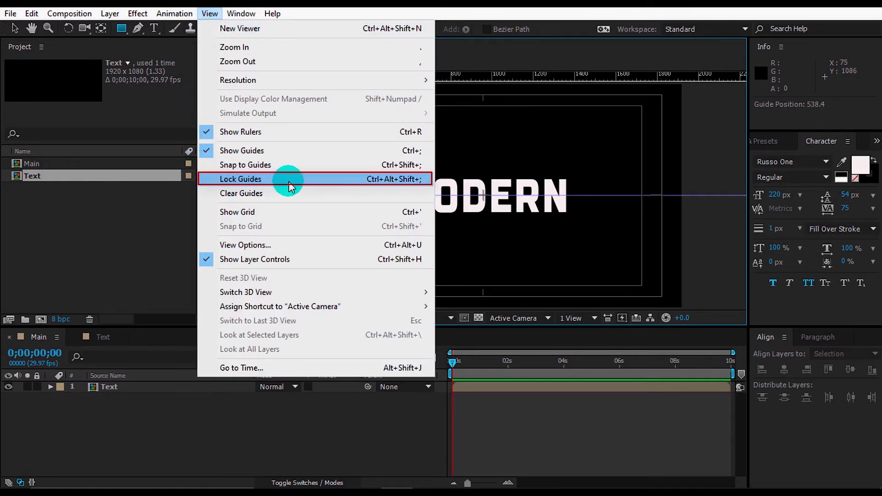
pyautogui.click(269, 181)
pyautogui.hotkey('ctrl', 'r')
# Draw a wide rectangle about 207 px high over the text's upper half, with a white fill and no stroke.
pyautogui.click(122, 29)
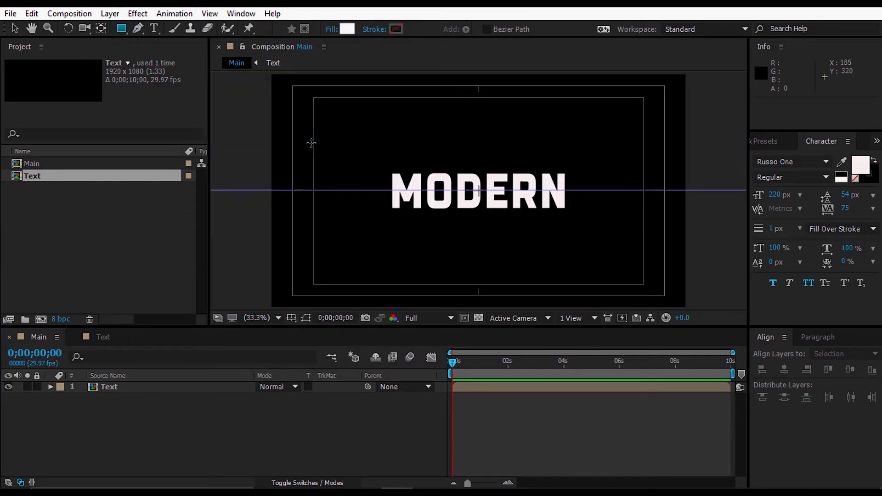
pyautogui.moveTo(305, 142)
pyautogui.mouseDown()
pyautogui.moveTo(542, 187)
pyautogui.moveTo(650, 186)
pyautogui.mouseUp()
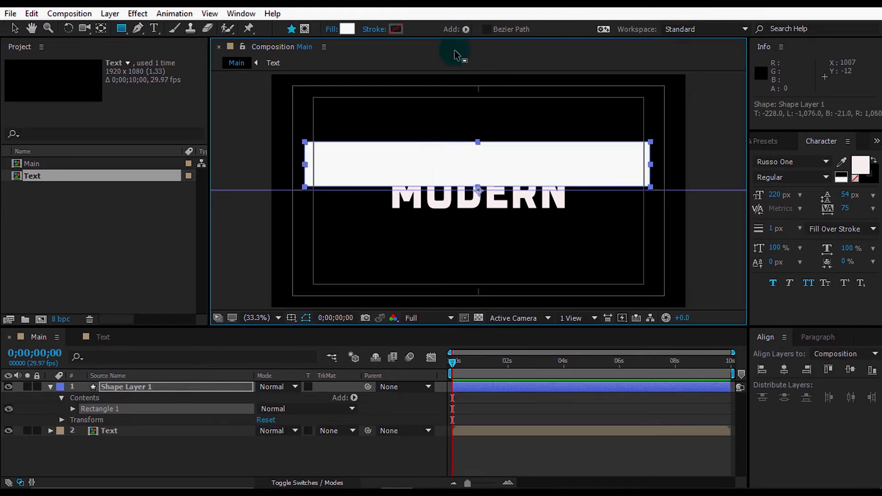
pyautogui.click(376, 30)
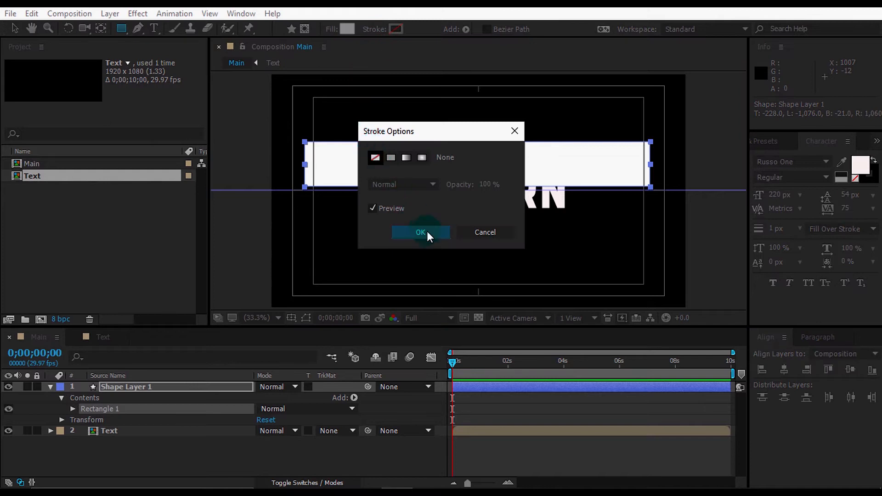
pyautogui.press('Escape')
pyautogui.click(348, 29)
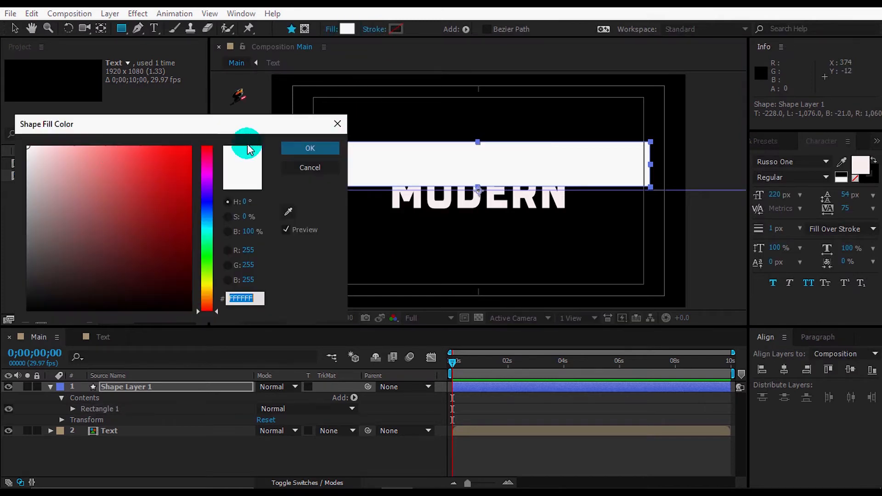
pyautogui.click(297, 148)
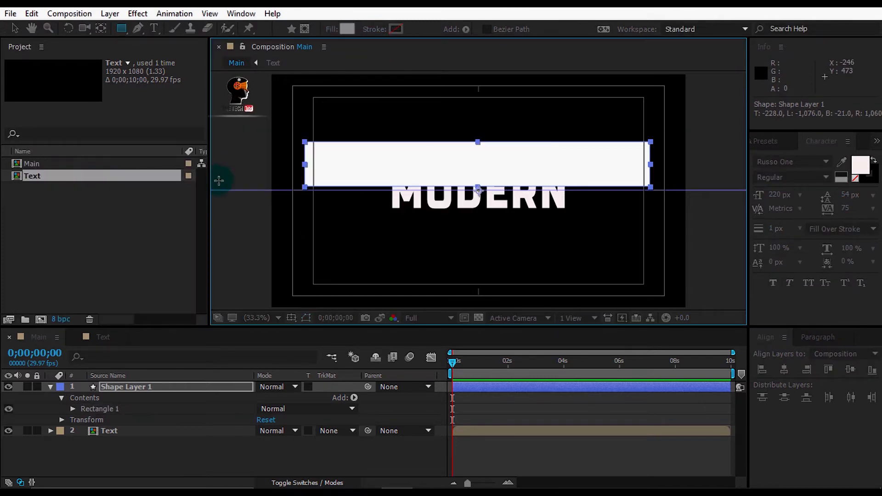
# Move the white rectangle so it is centered horizontally and its lower edge sits on the guide.
pyautogui.click(596, 406)
pyautogui.press('v')
pyautogui.click(555, 180)
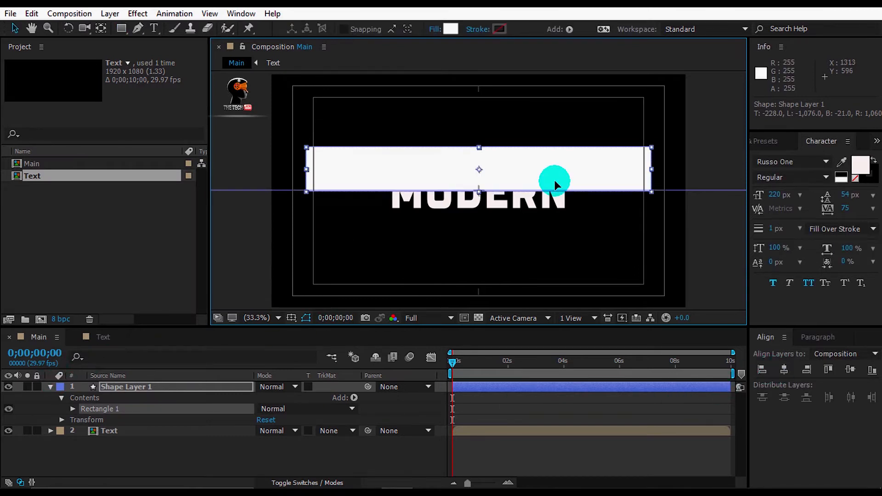
pyautogui.moveTo(555, 180); pyautogui.dragTo(560, 180)
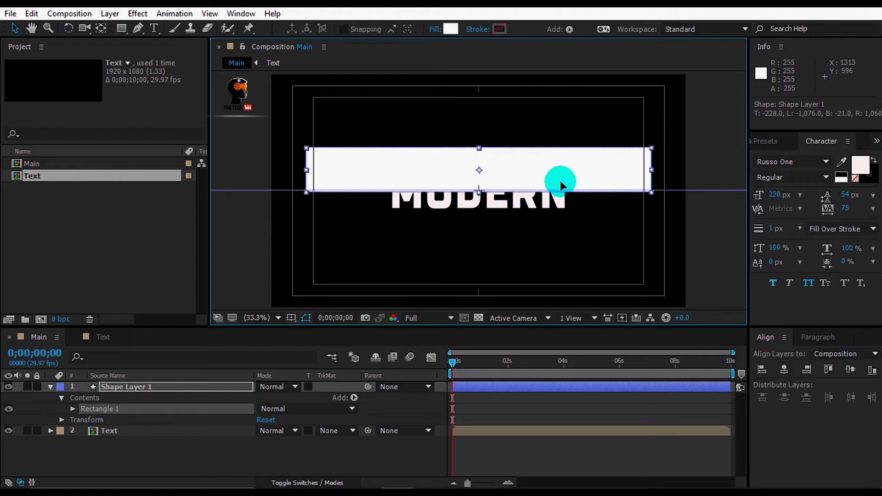
pyautogui.click(609, 381)
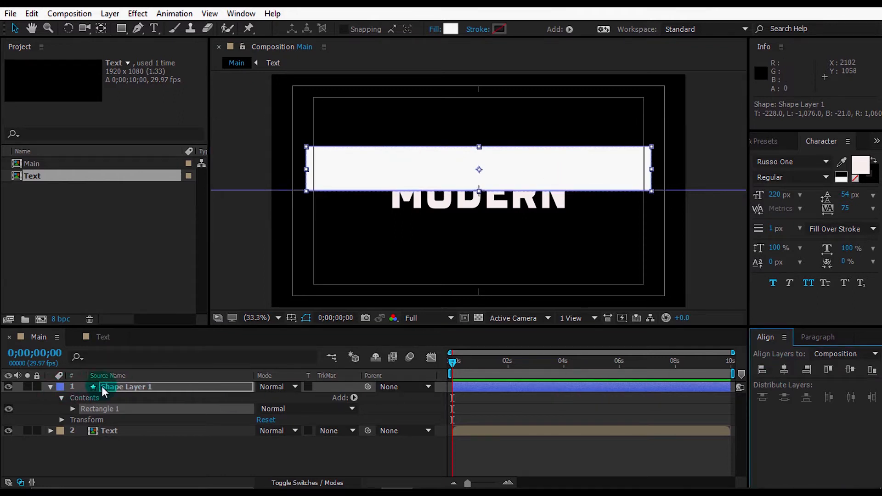
# Rename the shape layer as Matte and collapse its properties.
pyautogui.click(120, 387)
pyautogui.press('Return')
pyautogui.write('Matte')
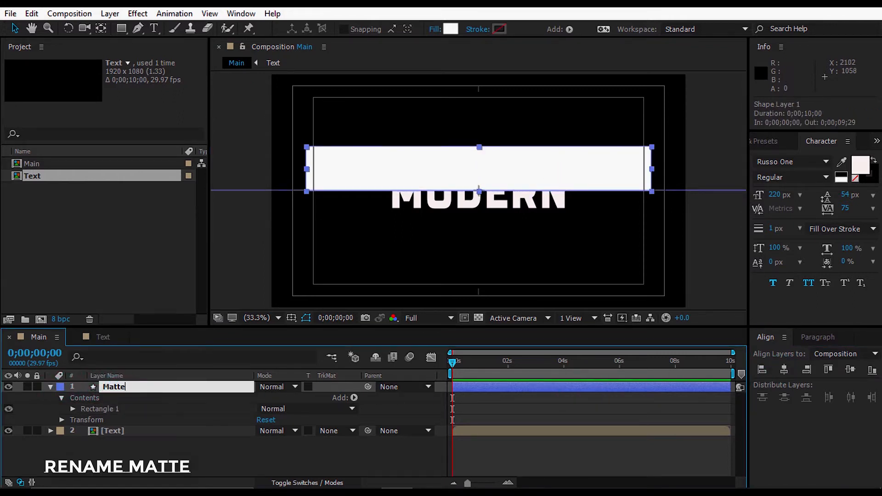
pyautogui.press('Return')
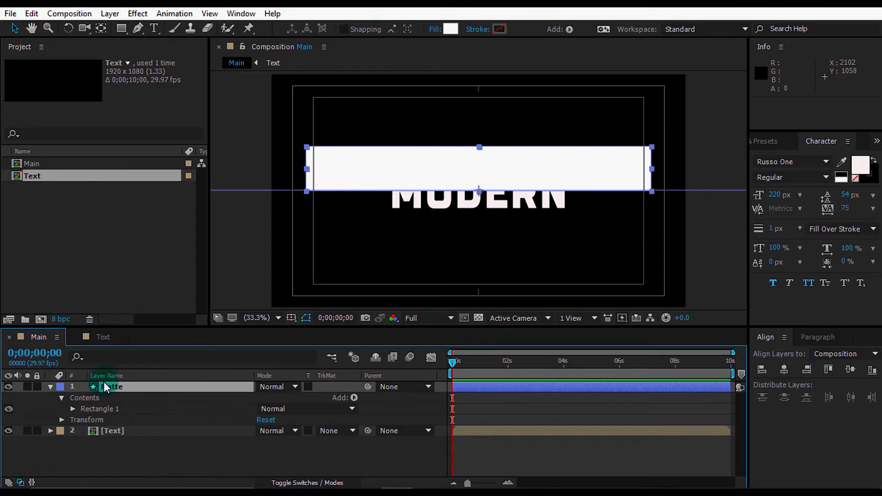
pyautogui.click(51, 386)
pyautogui.click(81, 426)
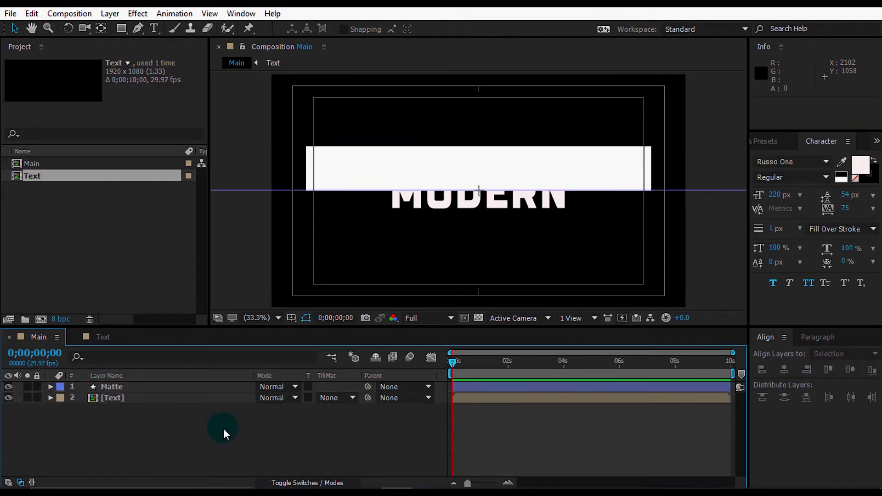
# Set the Text layer's track matte to Alpha using the Matte layer, and pre-compose both layers as "Top".
pyautogui.click(333, 401)
pyautogui.click(323, 428)
pyautogui.moveTo(286, 440)
pyautogui.mouseDown()
pyautogui.moveTo(212, 395)
pyautogui.moveTo(206, 375)
pyautogui.mouseUp()
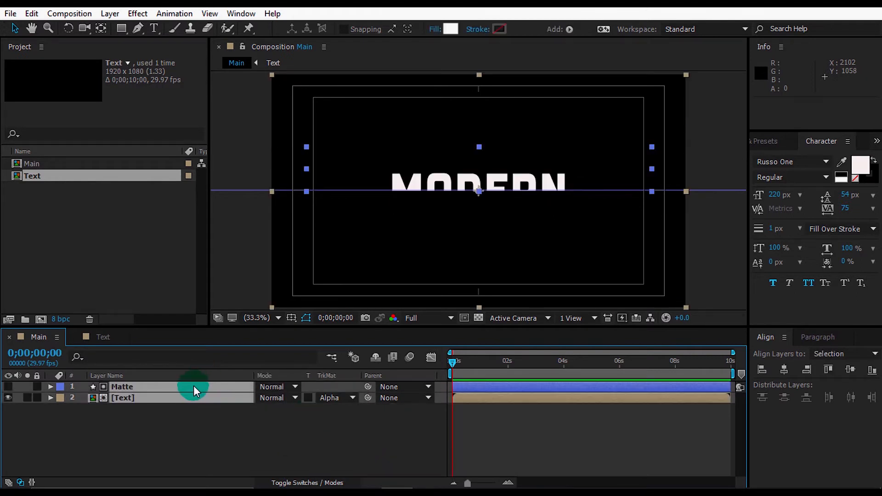
pyautogui.rightClick(194, 384)
pyautogui.click(224, 418)
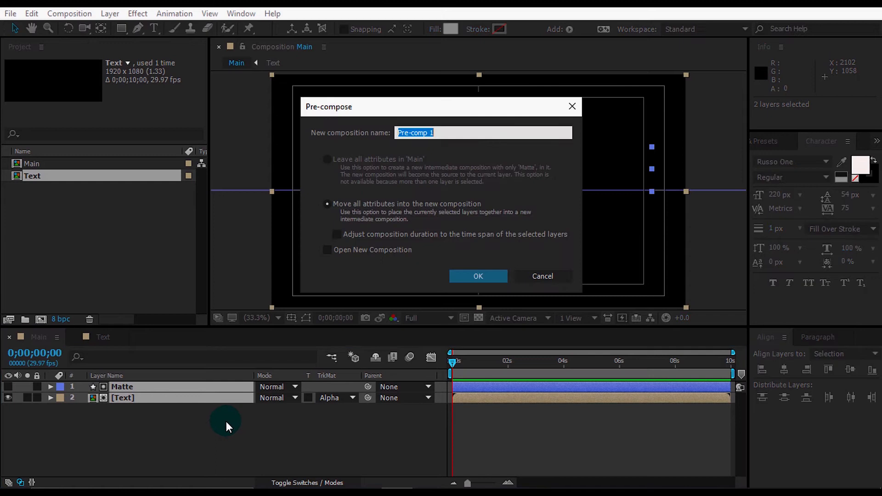
pyautogui.click(473, 274)
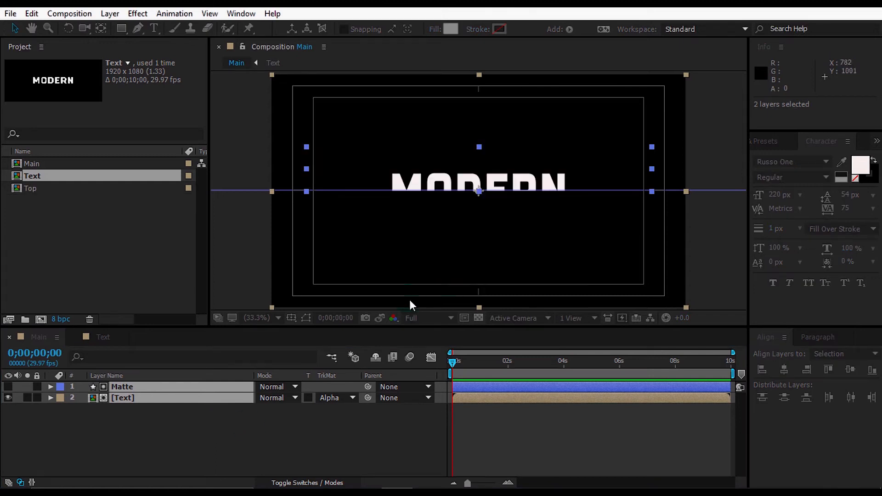
pyautogui.click(218, 441)
# Duplicate the Top composition in the project and rename the copy as Bottom.
pyautogui.click(42, 188)
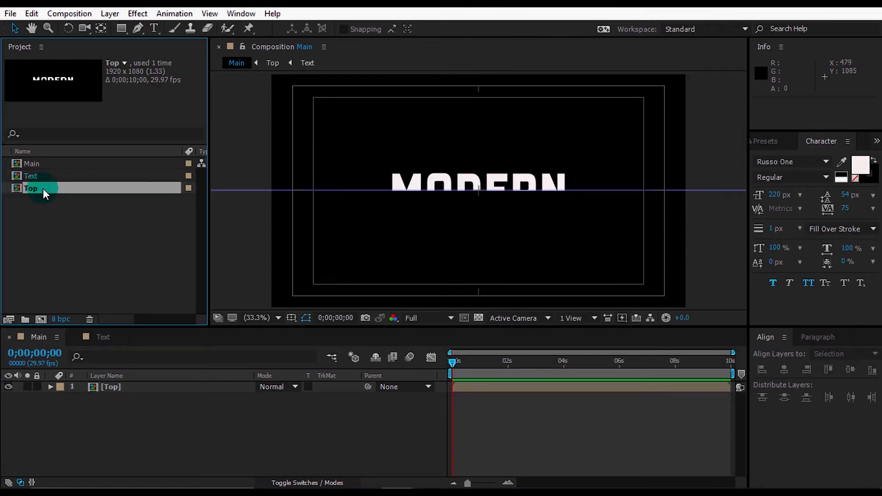
pyautogui.hotkey('ctrl', 'd')
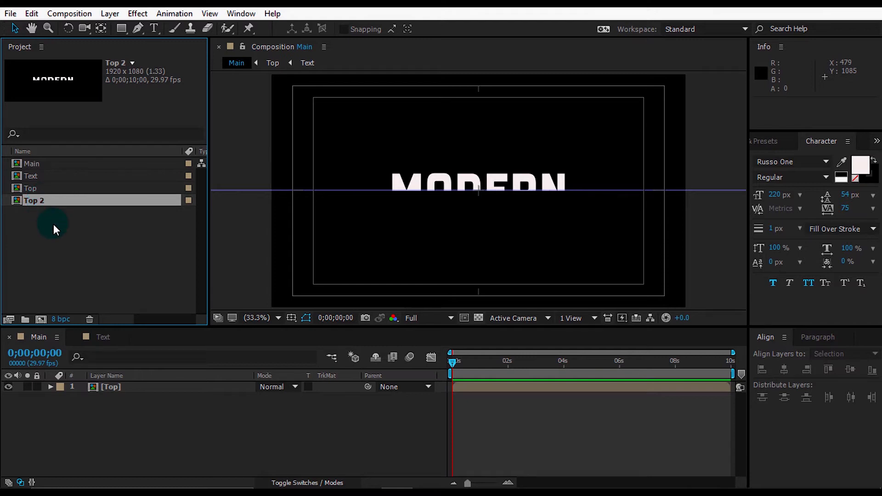
pyautogui.press('Return')
pyautogui.write('Bottom')
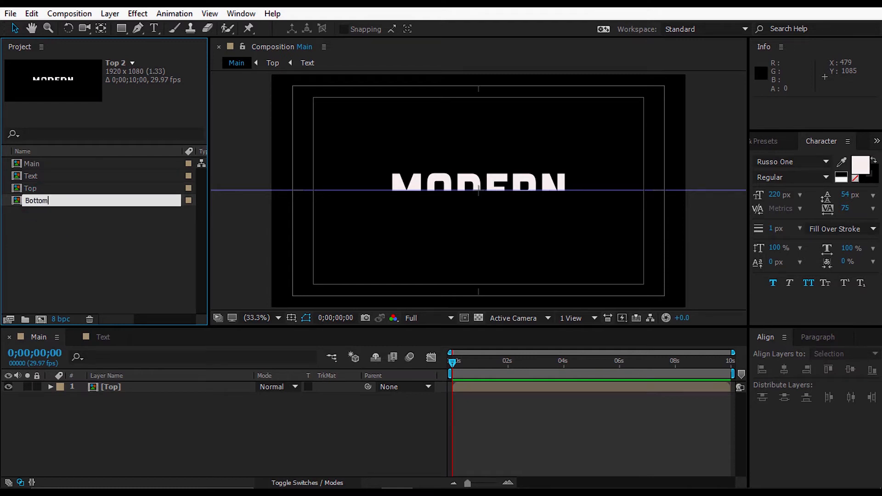
pyautogui.click(36, 227)
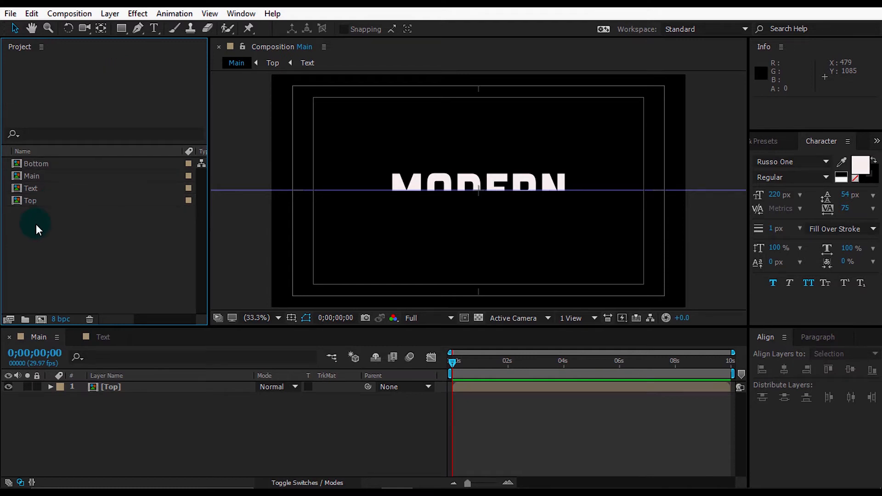
# In the Bottom composition, move the Matte layer 204 px down so it covers the text's lower half.
pyautogui.doubleClick(39, 166)
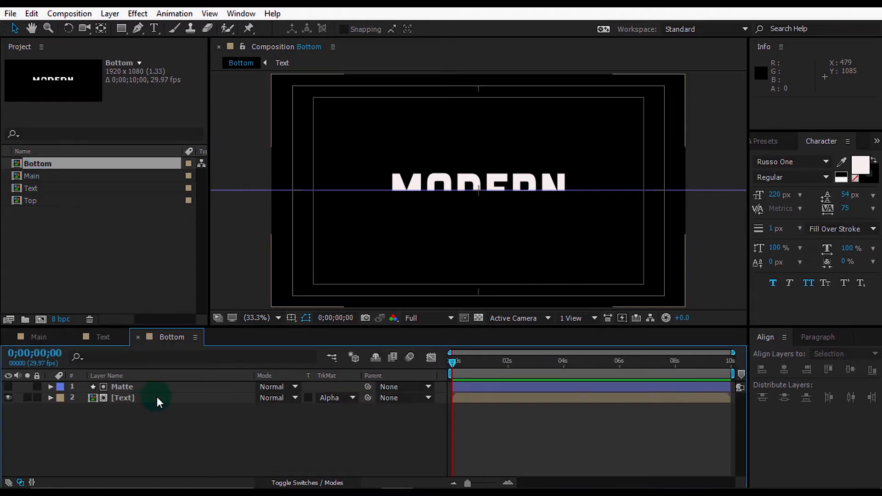
pyautogui.click(177, 388)
pyautogui.moveTo(494, 182); pyautogui.dragTo(492, 227)
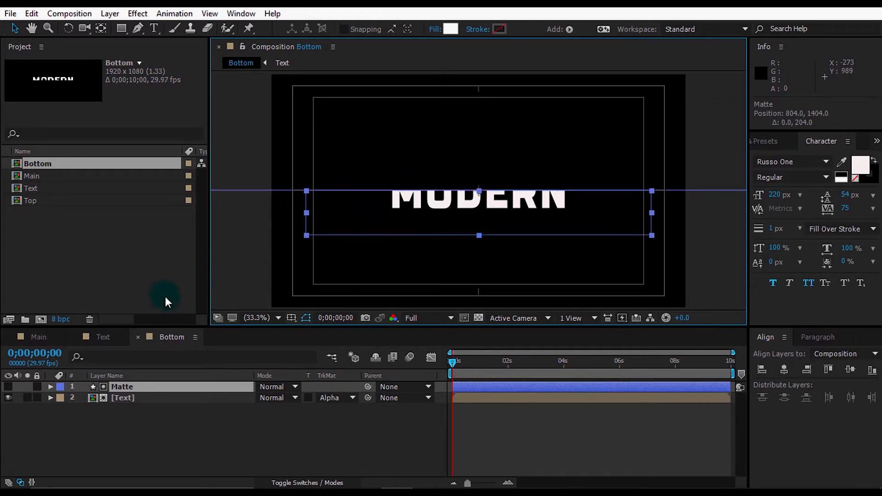
# Return to the Main composition and add the Bottom composition beneath the Top layer.
pyautogui.click(105, 335)
pyautogui.click(43, 335)
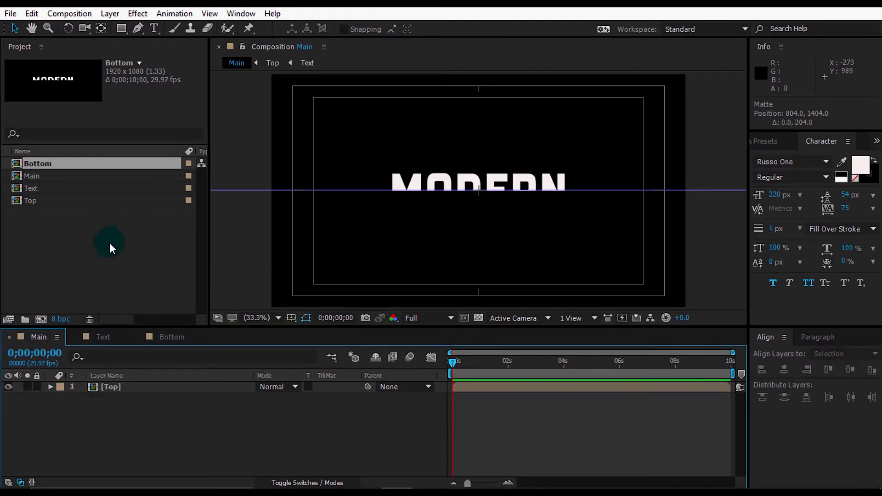
pyautogui.moveTo(72, 172); pyautogui.dragTo(139, 411)
pyautogui.click(316, 439)
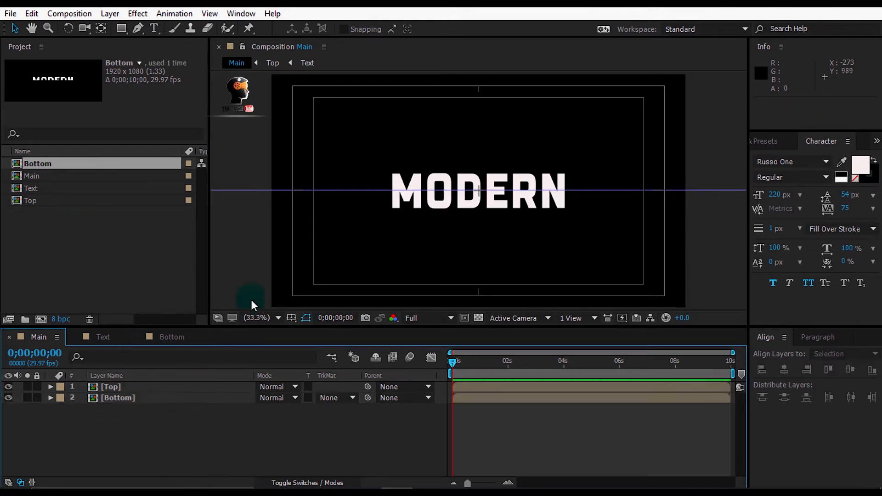
# Add a text layer reading "title animation" above the MODERN text and select all of its characters.
pyautogui.click(154, 28)
pyautogui.click(342, 140)
pyautogui.write('ti')
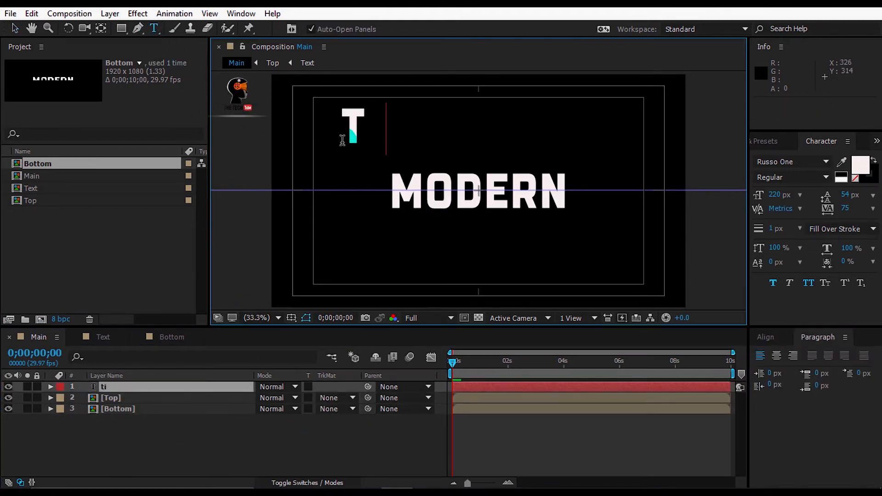
pyautogui.write('tle animation')
pyautogui.hotkey('ctrl', 'a')
# Format the "title animation" text in small caps with the Calibri font.
pyautogui.click(826, 283)
pyautogui.click(784, 162)
pyautogui.write('ca')
pyautogui.click(826, 161)
pyautogui.click(818, 188)
pyautogui.click(825, 283)
pyautogui.click(825, 283)
pyautogui.click(200, 388)
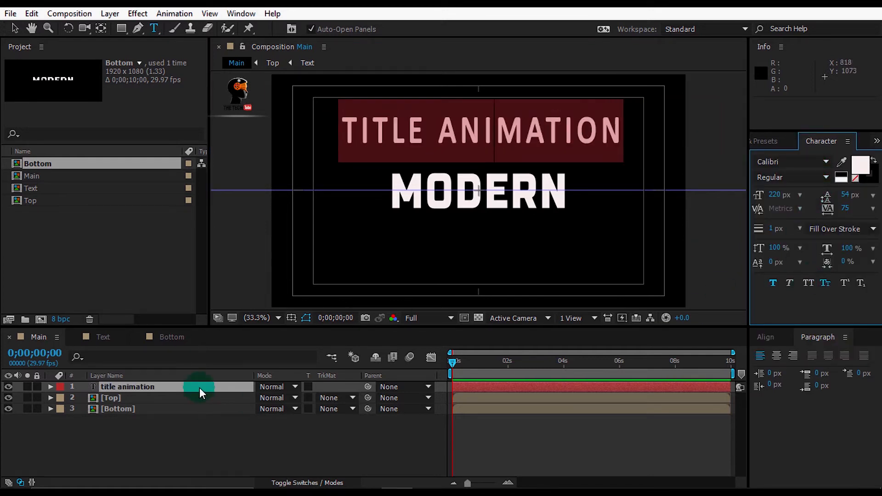
# Scale the "title animation" text layer down to 46.9, 30.0%.
pyautogui.press('v')
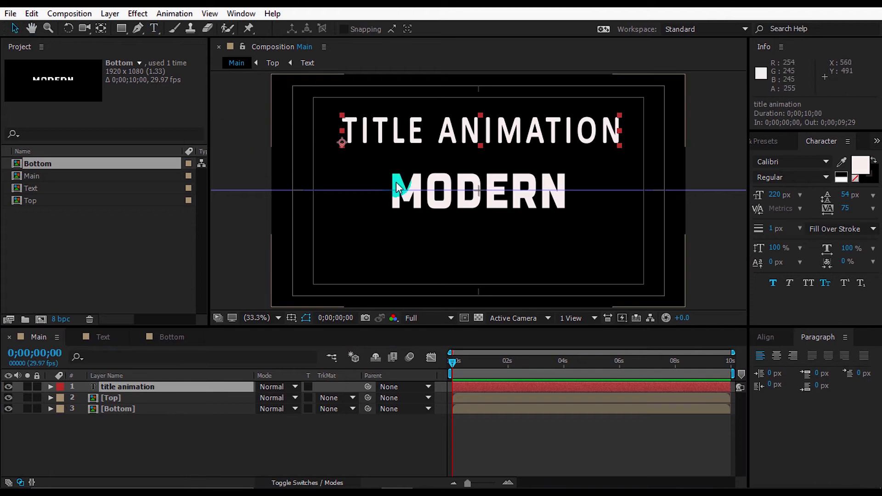
pyautogui.press('s')
pyautogui.moveTo(278, 397); pyautogui.dragTo(265, 396)
pyautogui.moveTo(464, 137); pyautogui.dragTo(533, 142)
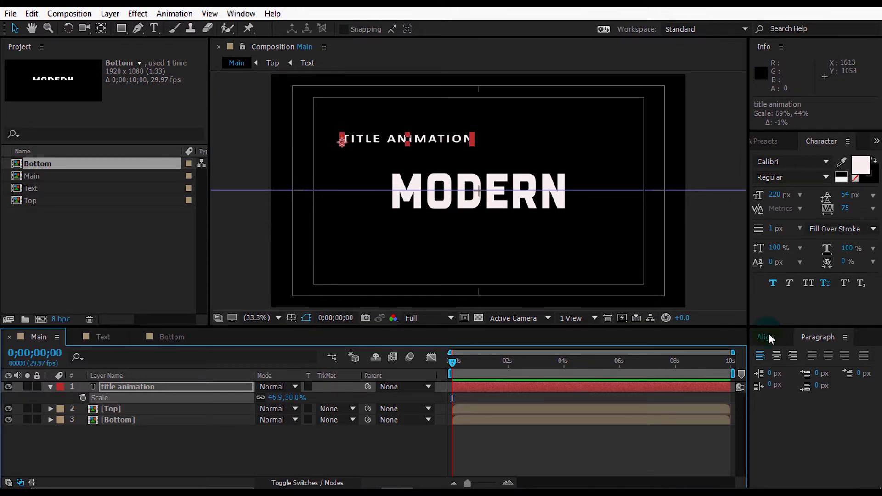
# Centre the "title animation" layer horizontally and vertically in the composition and scale it to 53.1, 34.0%.
pyautogui.click(767, 336)
pyautogui.click(785, 368)
pyautogui.click(850, 370)
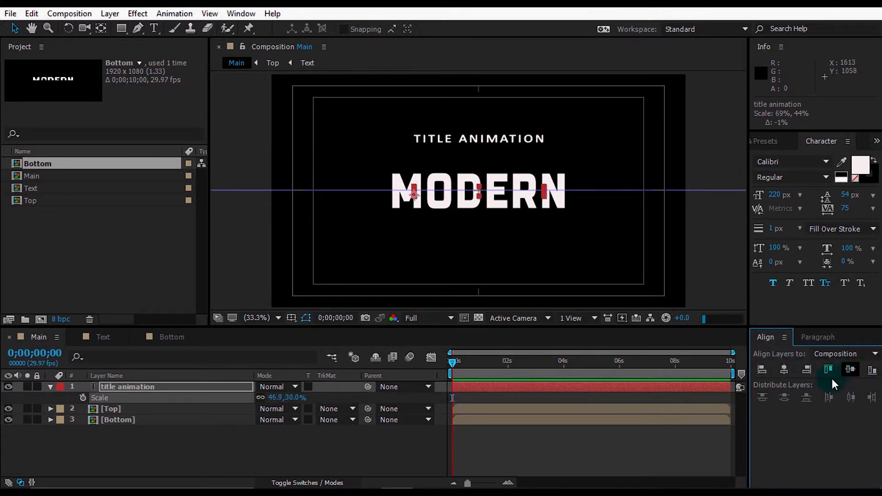
pyautogui.moveTo(543, 199); pyautogui.dragTo(546, 199)
pyautogui.click(104, 443)
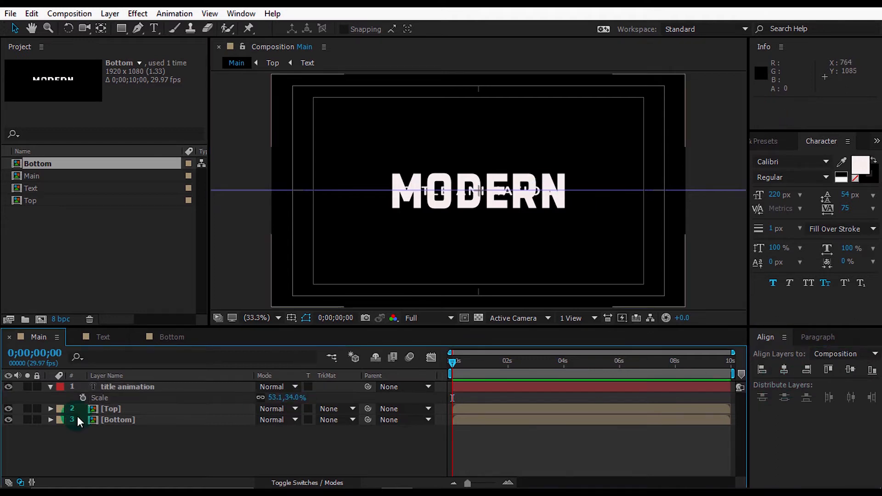
pyautogui.click(50, 387)
# Open the Top composition and add a Position keyframe to its Matte layer at 0;00;01;00.
pyautogui.doubleClick(123, 401)
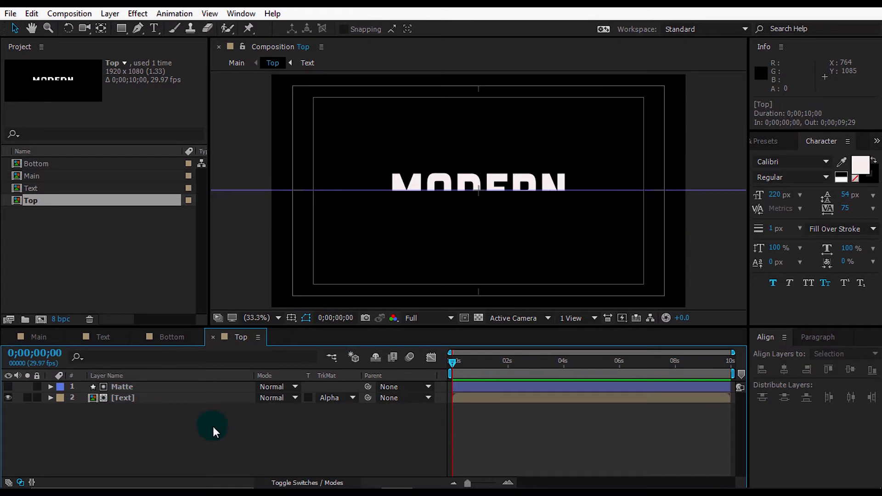
pyautogui.click(508, 483)
pyautogui.click(472, 362)
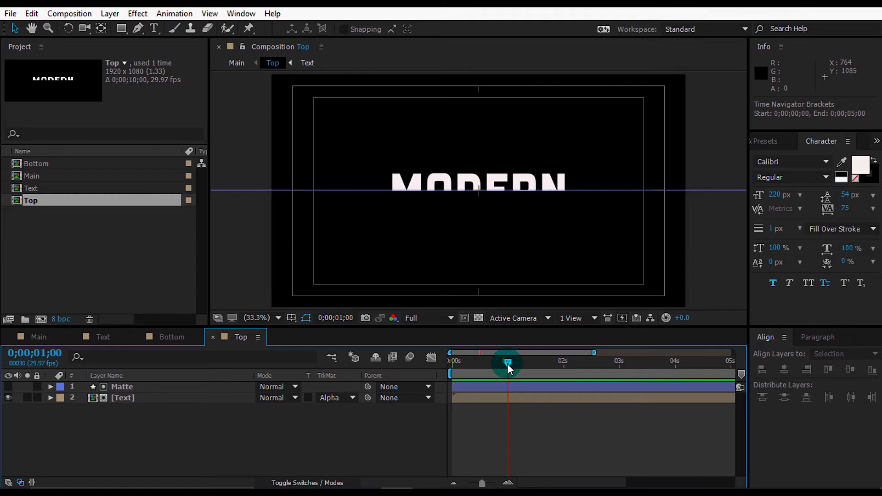
pyautogui.press('=')
pyautogui.click(138, 387)
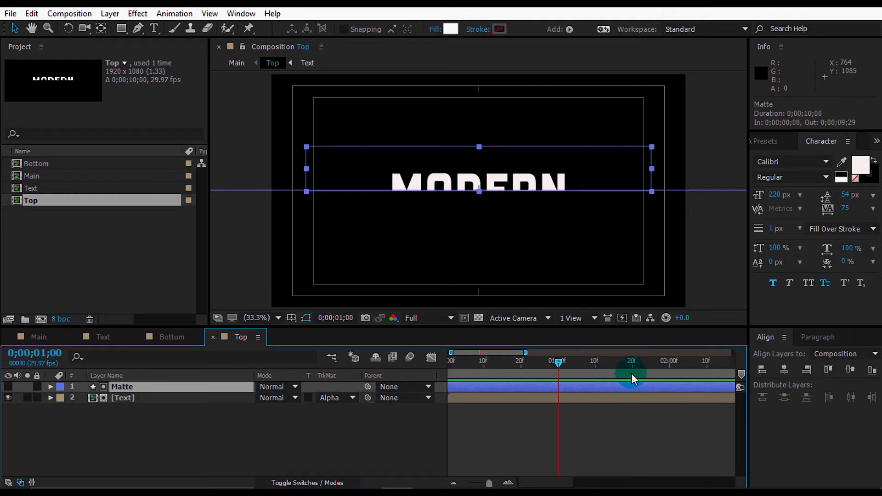
pyautogui.click(453, 482)
pyautogui.click(453, 481)
pyautogui.click(528, 385)
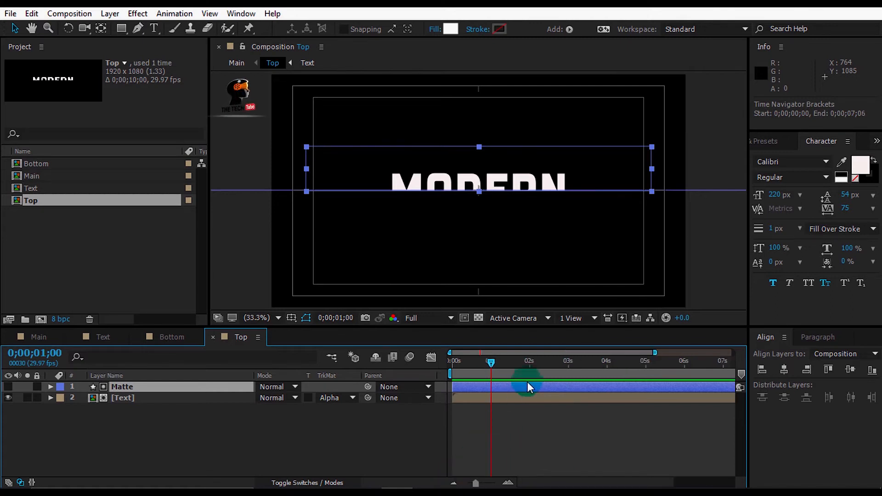
pyautogui.click(179, 387)
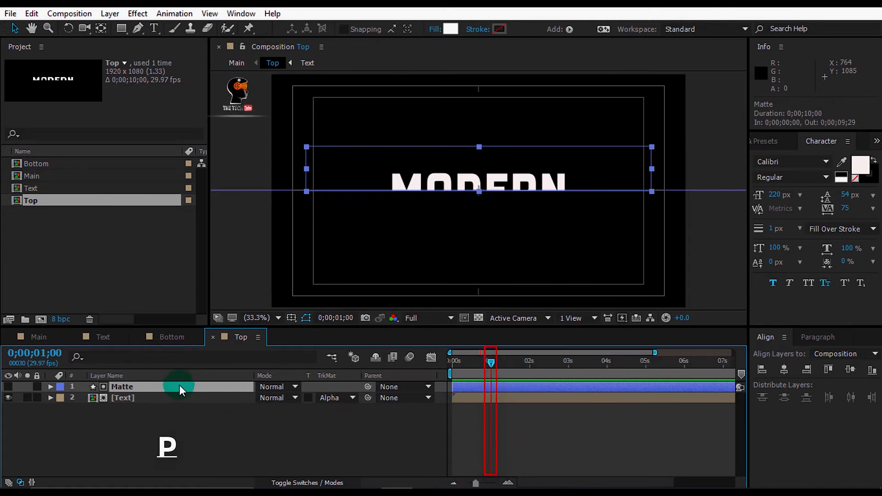
pyautogui.press('p')
pyautogui.click(83, 398)
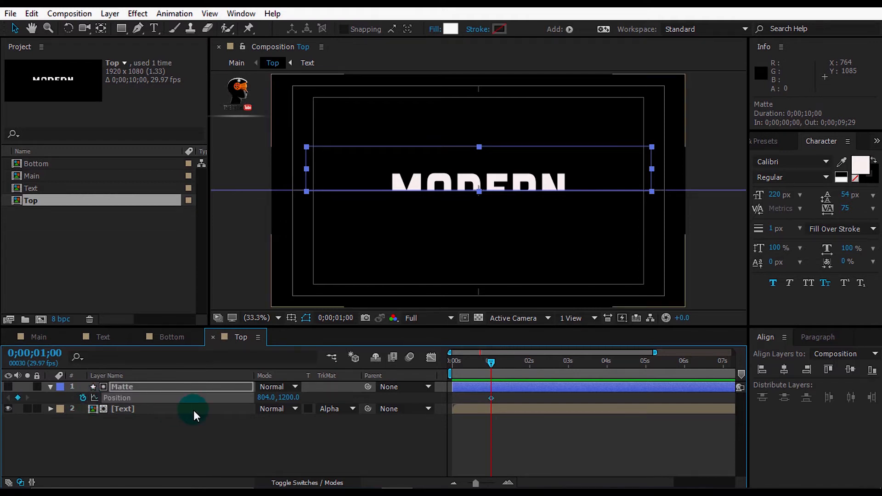
# At 0;00;00;10, move the Top composition's Matte straight up off the text to position 804.0, 1014.0.
pyautogui.click(510, 482)
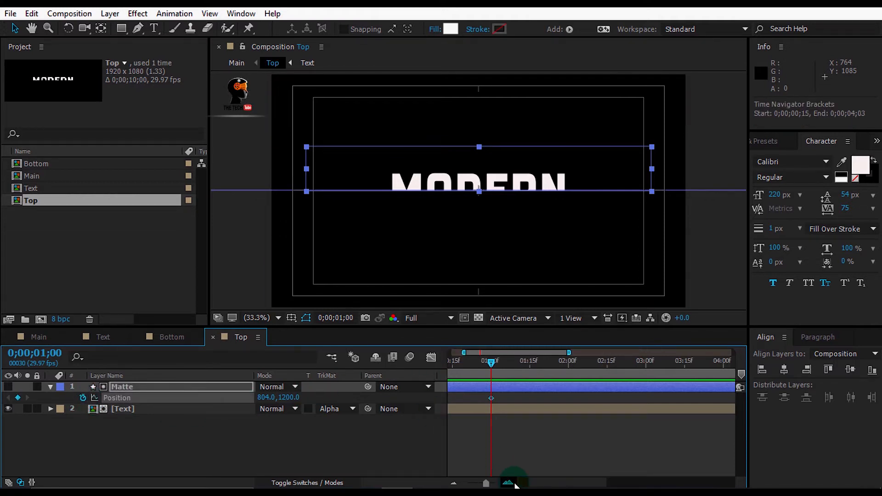
pyautogui.click(510, 481)
pyautogui.moveTo(445, 363); pyautogui.dragTo(503, 362)
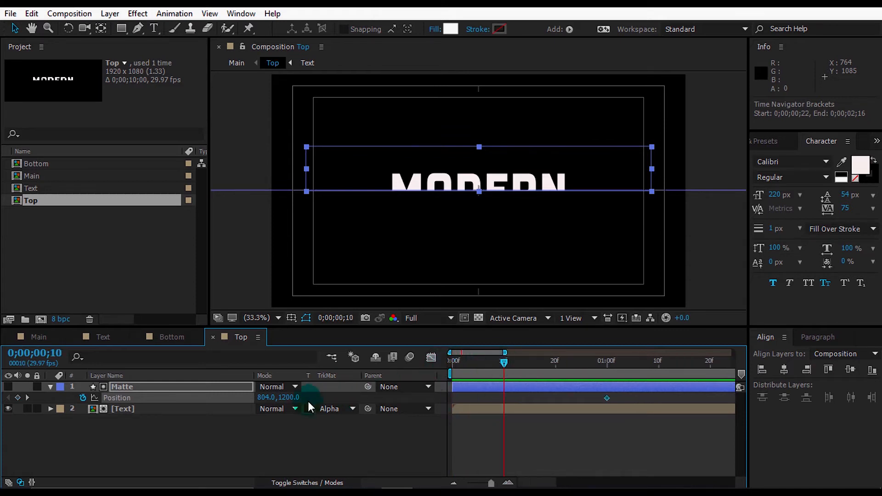
pyautogui.moveTo(458, 186); pyautogui.dragTo(458, 143)
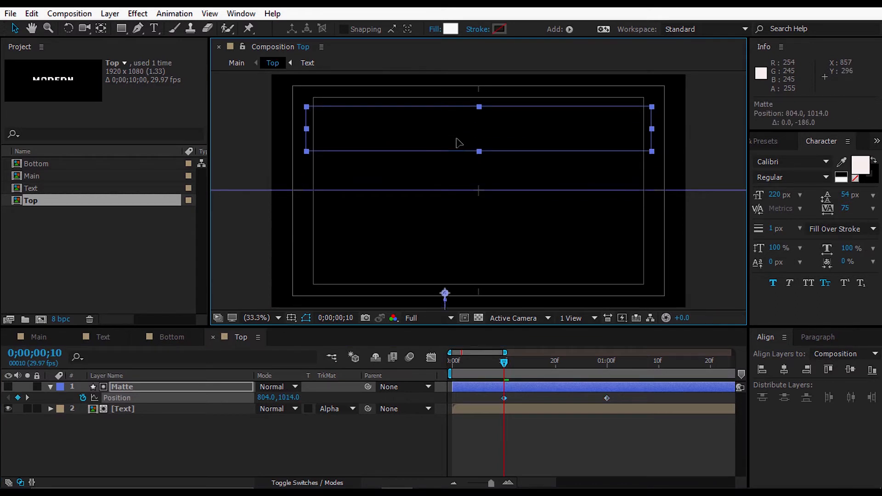
pyautogui.click(179, 391)
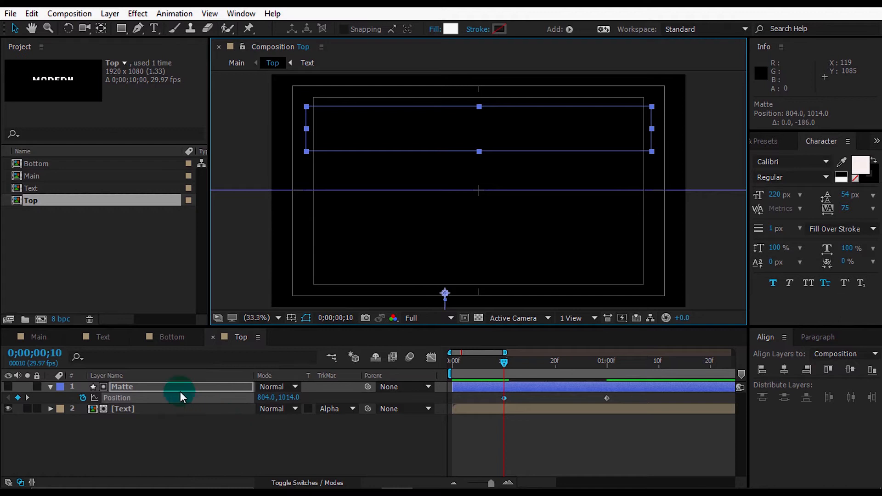
# Apply Easy Ease to both Position keyframes of the Matte layer in the Top composition.
pyautogui.click(572, 424)
pyautogui.moveTo(654, 398); pyautogui.dragTo(500, 399)
pyautogui.press('F9')
pyautogui.rightClick(502, 400)
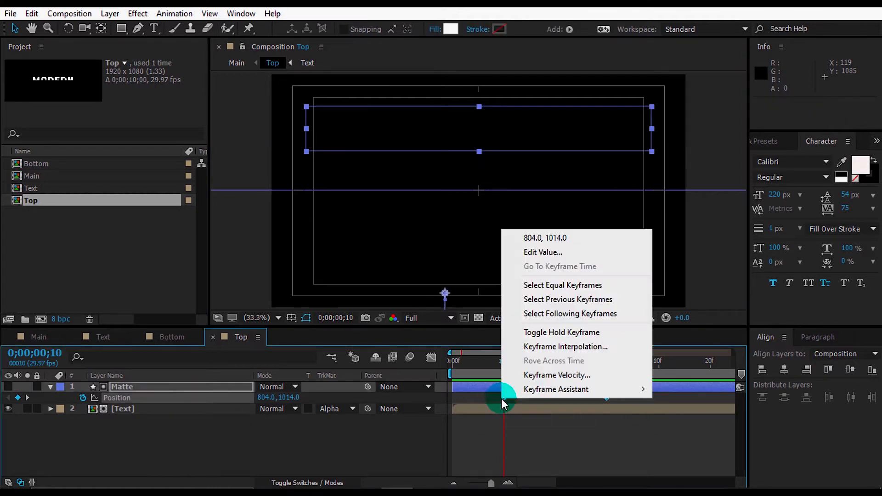
pyautogui.moveTo(529, 389)
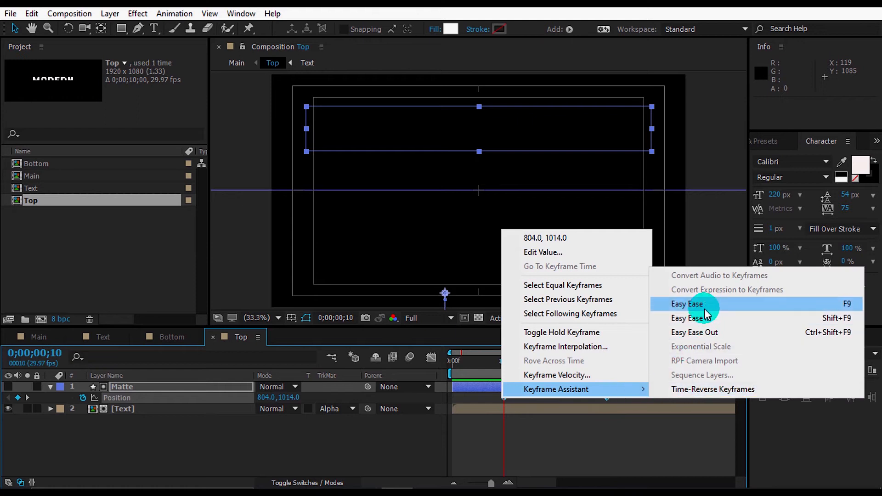
pyautogui.click(689, 304)
# Reshape the Top Matte's speed graph so it peaks early at about 1142 px/sec and slows gradually into the last keyframe.
pyautogui.click(431, 358)
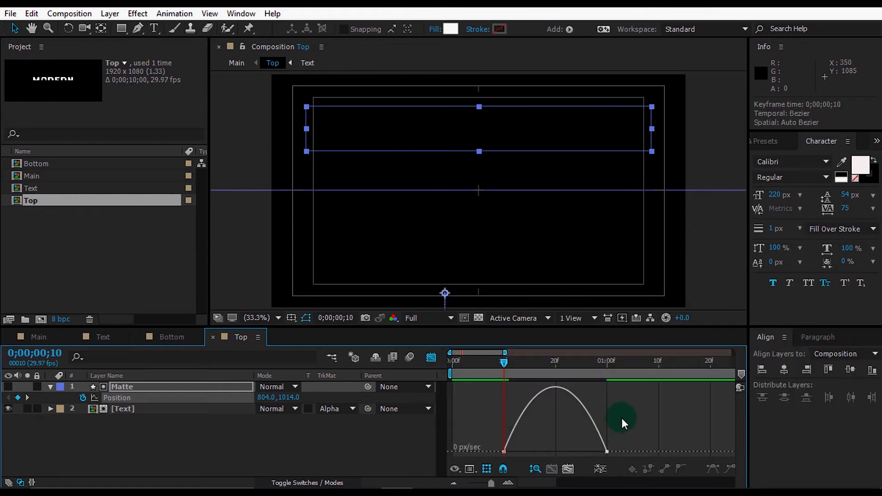
pyautogui.rightClick(595, 426)
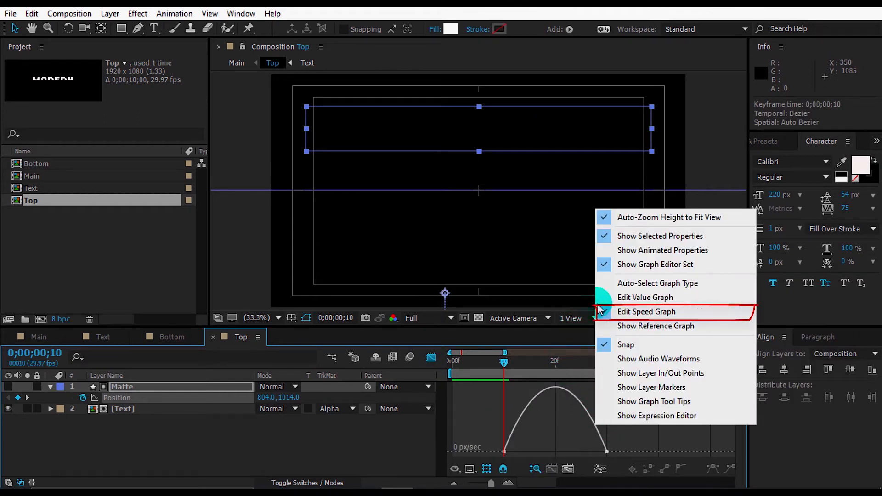
pyautogui.click(559, 434)
pyautogui.moveTo(562, 426); pyautogui.dragTo(642, 457)
pyautogui.moveTo(586, 450); pyautogui.dragTo(551, 448)
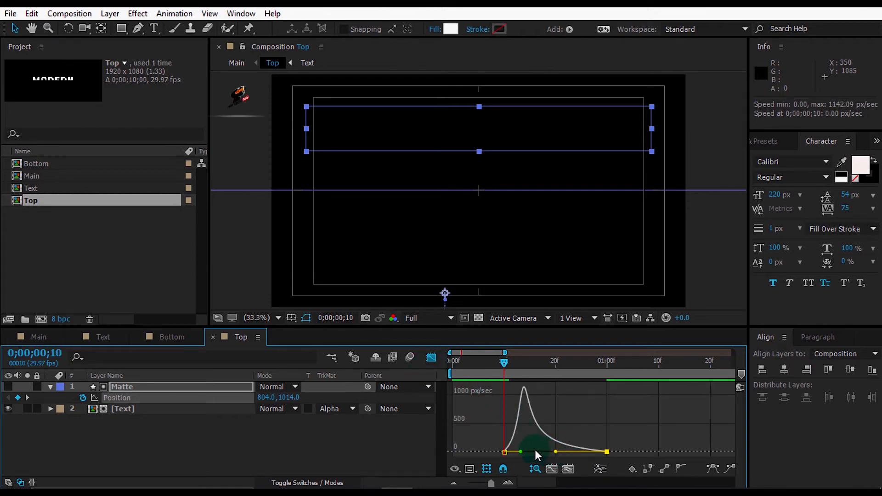
pyautogui.click(432, 358)
pyautogui.click(409, 444)
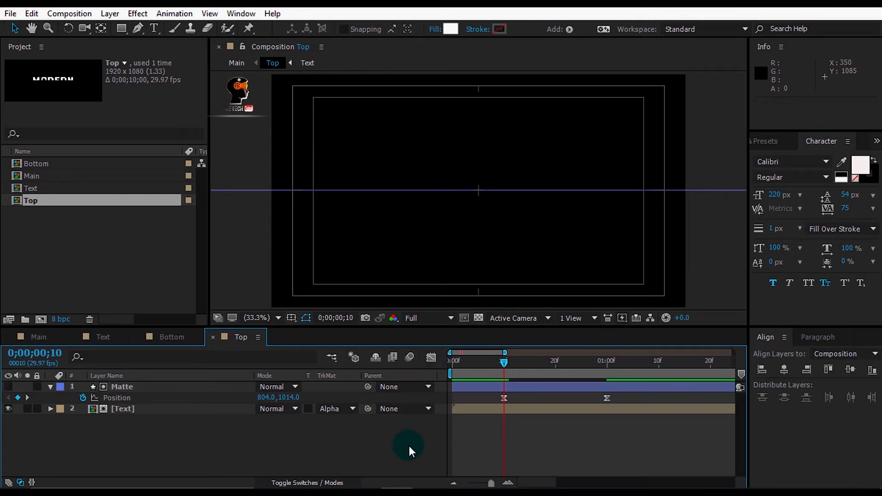
# Preview the Matte reveal in the Top composition and collapse the layer's properties.
pyautogui.press('space')
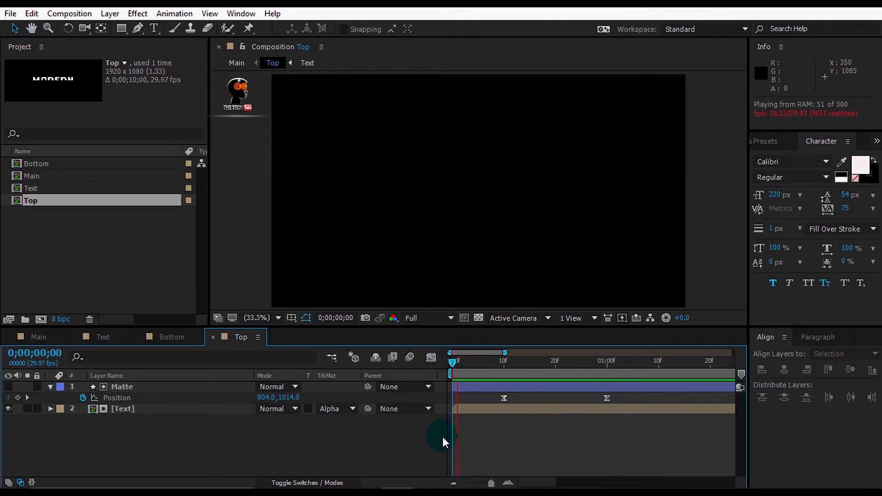
pyautogui.press('space')
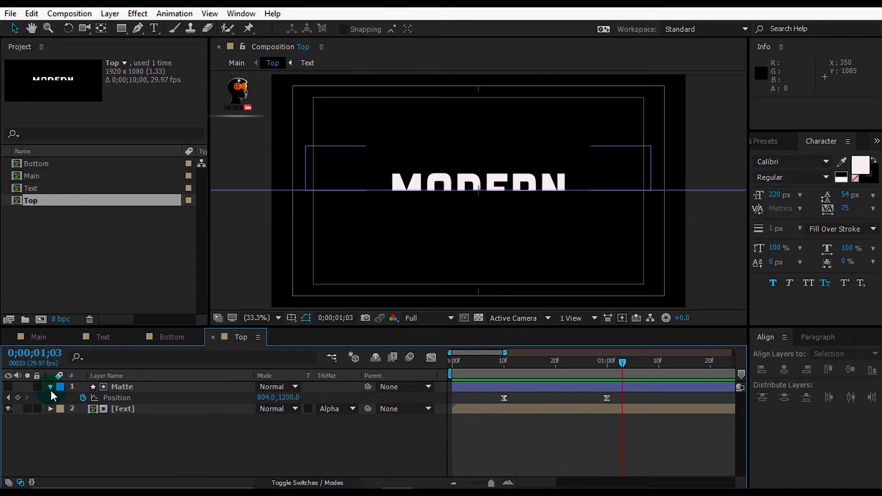
pyautogui.click(50, 387)
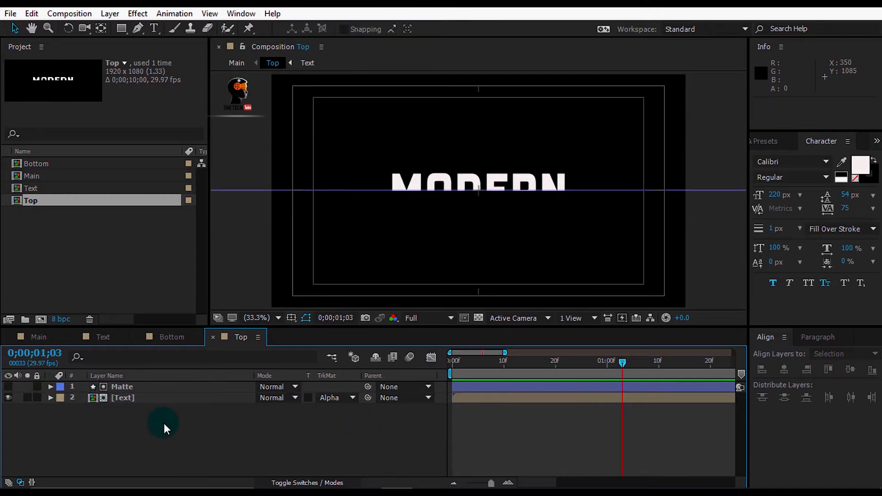
# Switch to the Bottom composition and add a Position keyframe to its Matte layer at 0;00;01;00.
pyautogui.click(170, 339)
pyautogui.click(241, 457)
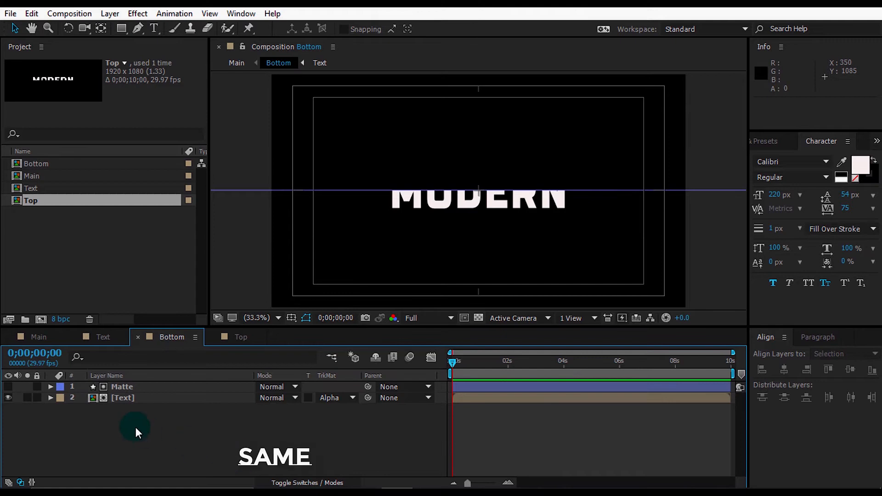
pyautogui.click(142, 387)
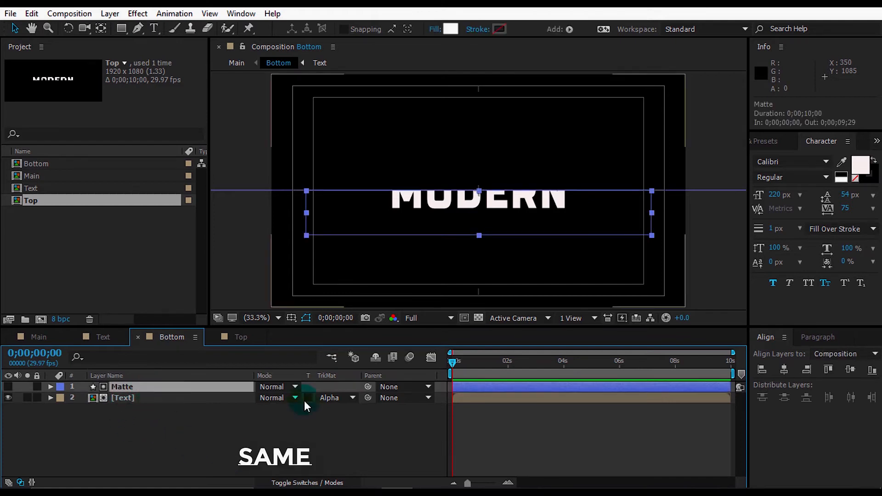
pyautogui.click(508, 475)
pyautogui.click(508, 482)
pyautogui.click(508, 361)
pyautogui.click(142, 387)
pyautogui.press('p')
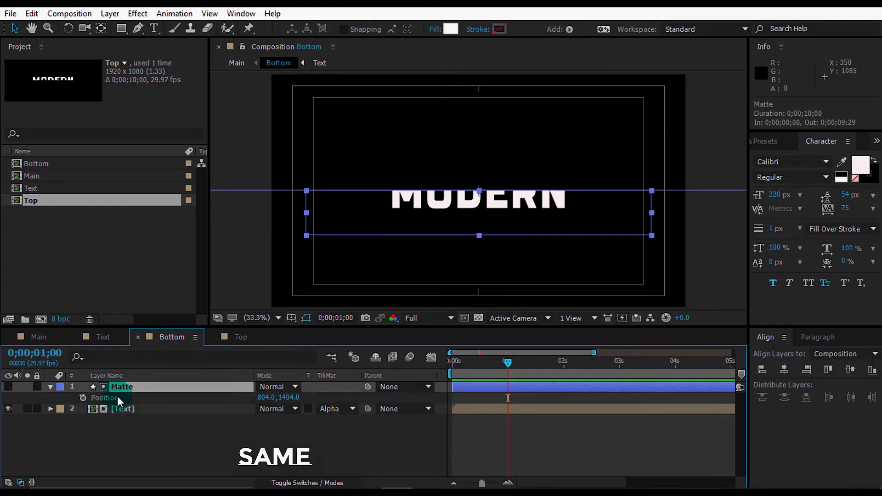
pyautogui.click(82, 397)
# At 0;00;00;10, move the Bottom composition's Matte straight down off the text to position 804.0, 1572.0.
pyautogui.click(454, 483)
pyautogui.moveTo(483, 362); pyautogui.dragTo(418, 366)
pyautogui.click(525, 439)
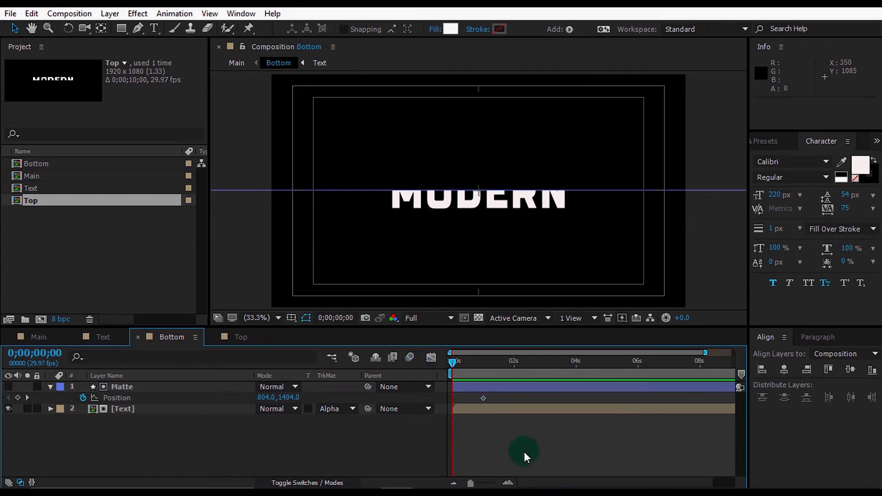
pyautogui.click(508, 482)
pyautogui.click(508, 482)
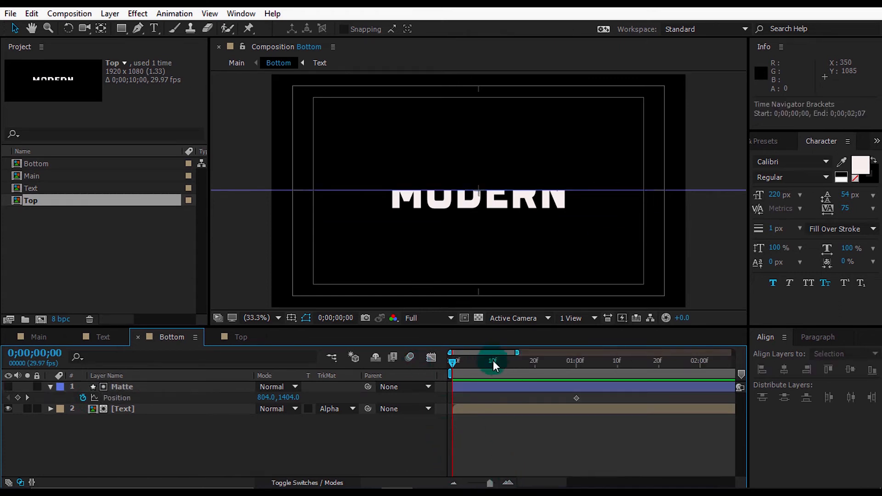
pyautogui.click(147, 387)
pyautogui.moveTo(476, 193); pyautogui.dragTo(459, 241)
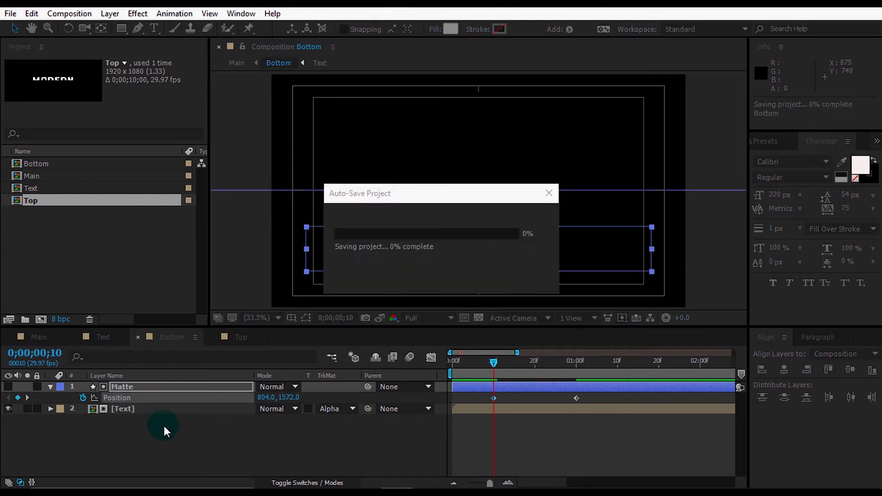
# Apply Easy Ease to both Position keyframes of the Matte layer in the Bottom composition.
pyautogui.click(574, 415)
pyautogui.click(490, 398)
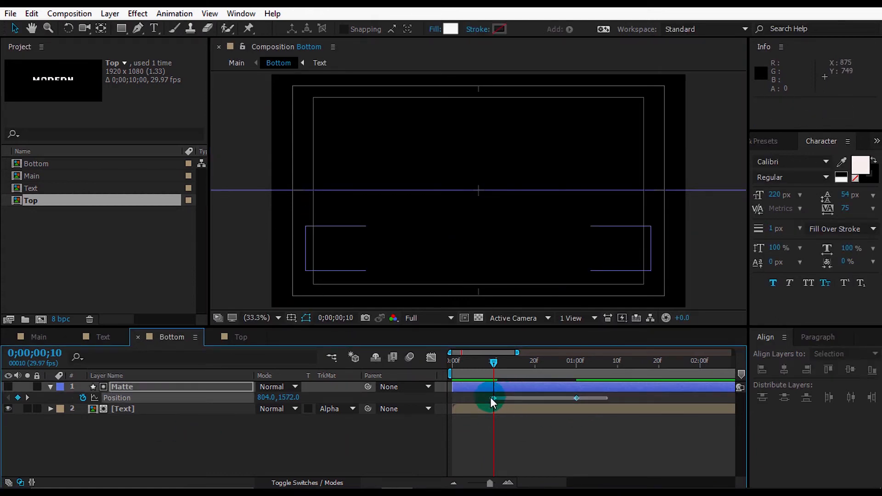
pyautogui.rightClick(494, 398)
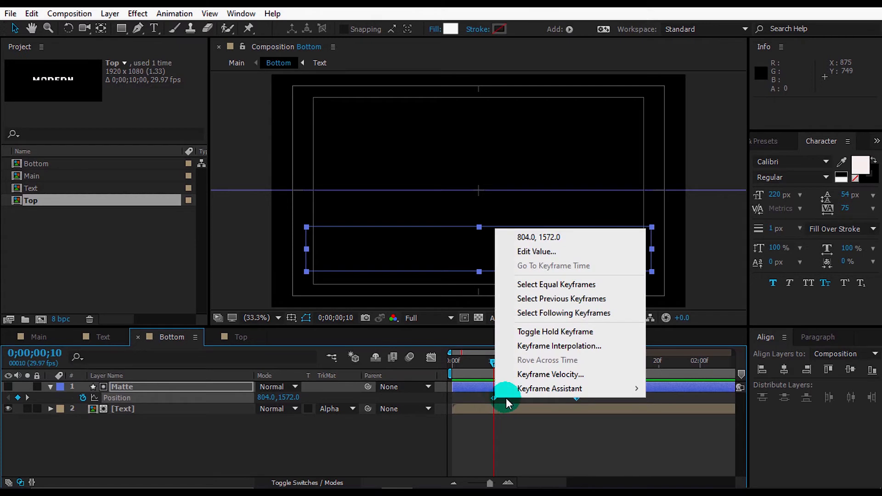
pyautogui.moveTo(589, 389)
pyautogui.click(689, 303)
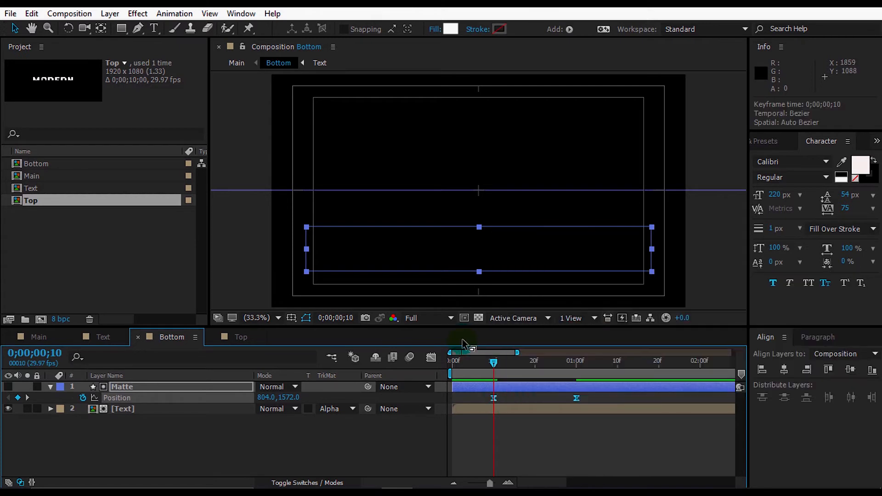
# Reshape the Bottom Matte's speed graph to peak early at about 1032 px/sec with a long slowdown to the last keyframe.
pyautogui.click(432, 357)
pyautogui.moveTo(565, 444); pyautogui.dragTo(520, 454)
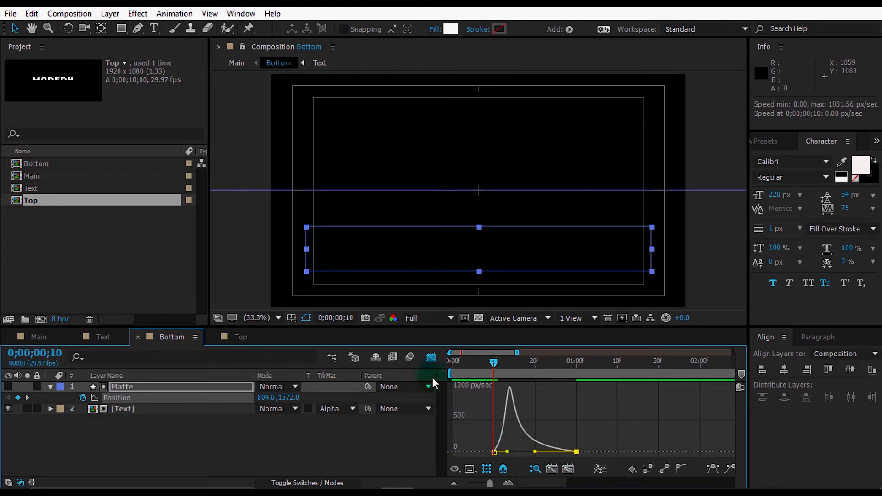
pyautogui.click(431, 358)
pyautogui.click(390, 439)
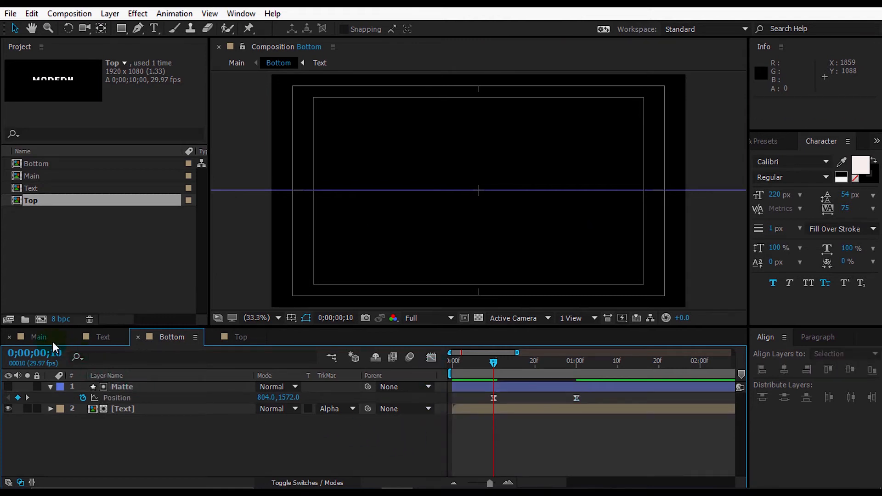
# Return to the Main composition and preview the combined title reveal from the start.
pyautogui.click(39, 337)
pyautogui.moveTo(456, 366); pyautogui.dragTo(429, 367)
pyautogui.press('space')
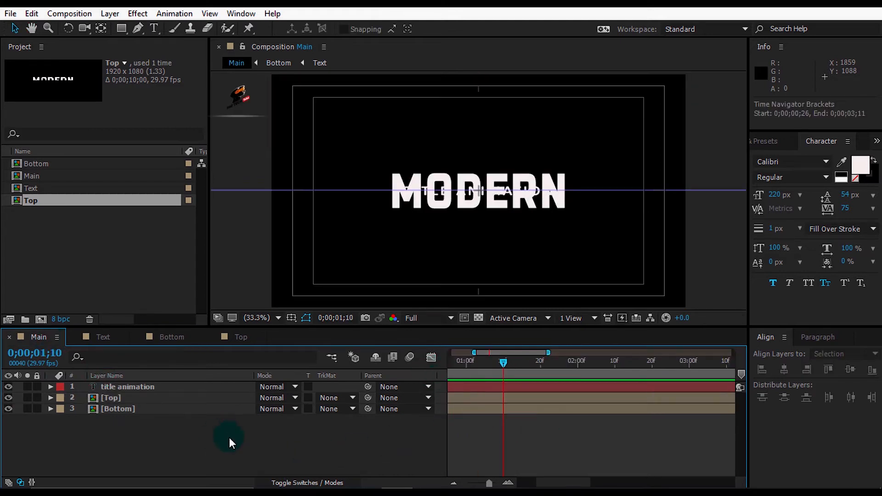
# Add Position keyframes to both the Top and Bottom layers at 0;00;01;10 in the Main composition.
pyautogui.moveTo(229, 437); pyautogui.dragTo(203, 394)
pyautogui.press('p')
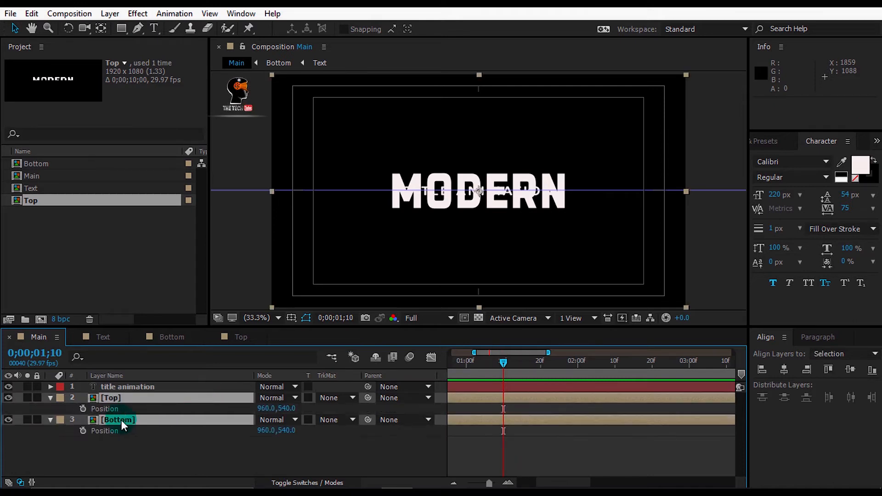
pyautogui.click(83, 409)
pyautogui.click(83, 430)
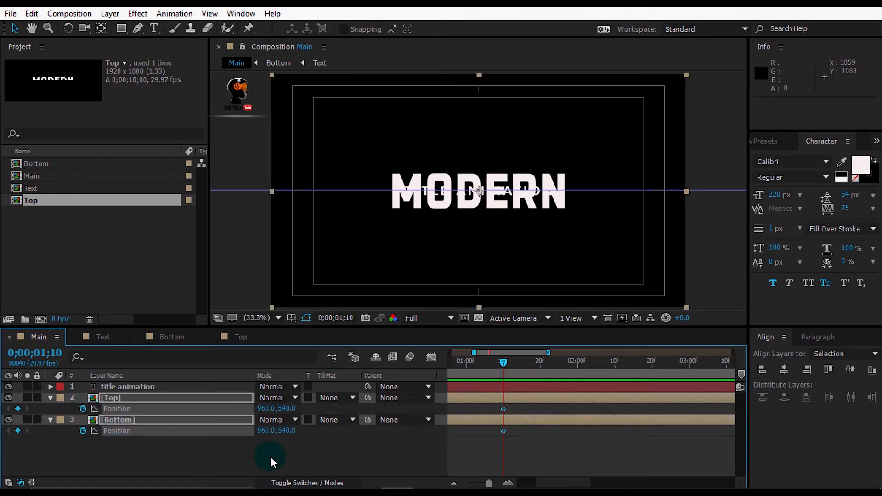
# At 0;00;02;10, raise only the Top layer to Position 960, 495.
pyautogui.click(615, 363)
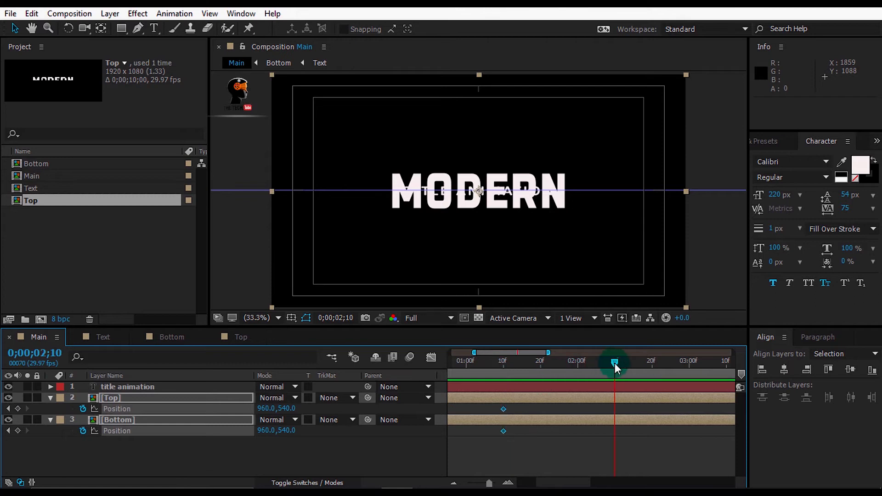
pyautogui.click(156, 399)
pyautogui.click(491, 185)
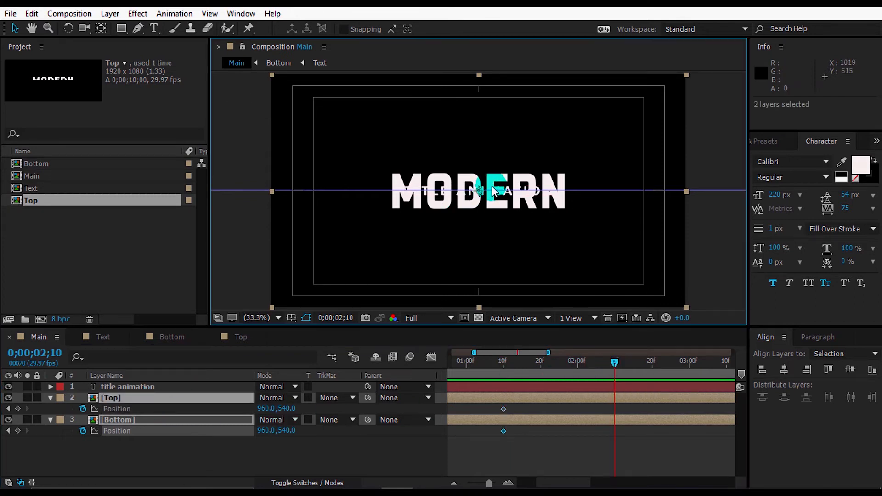
pyautogui.click(188, 449)
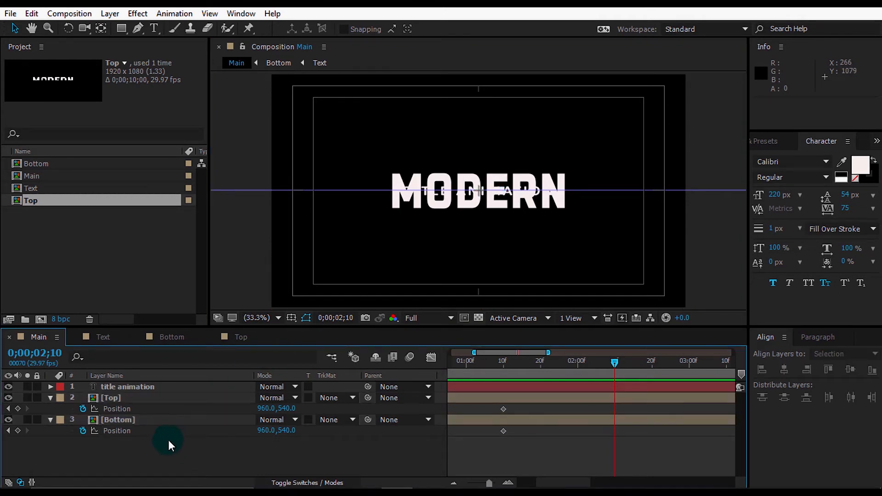
pyautogui.click(138, 396)
pyautogui.click(427, 190)
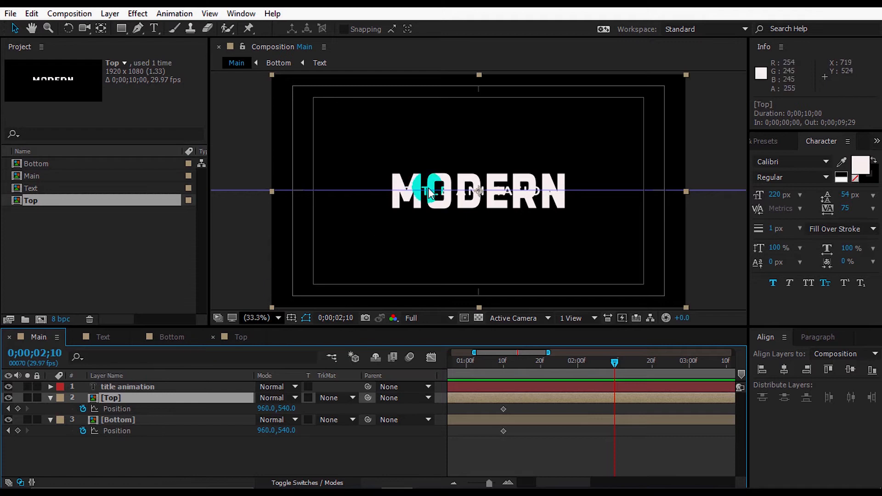
pyautogui.moveTo(441, 187); pyautogui.dragTo(446, 184)
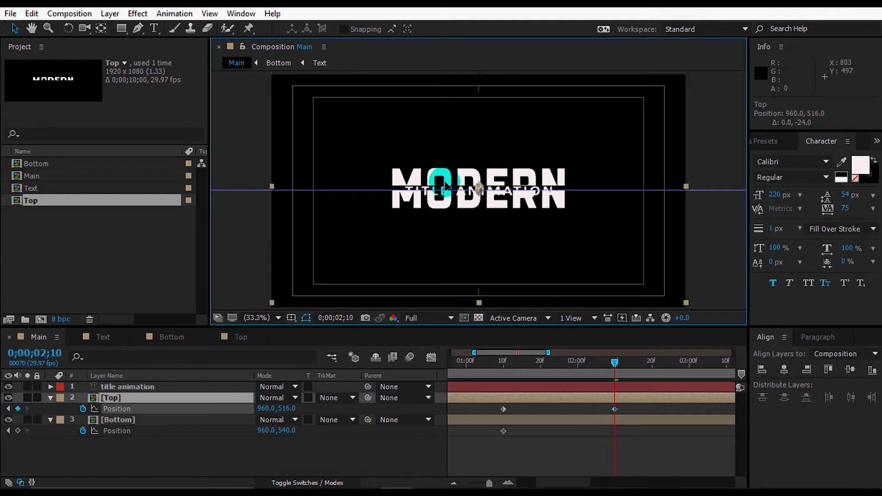
pyautogui.moveTo(446, 181); pyautogui.dragTo(448, 178)
# At the same time, lower the Bottom layer to Position 960, 591 to clear space around the title line.
pyautogui.click(125, 421)
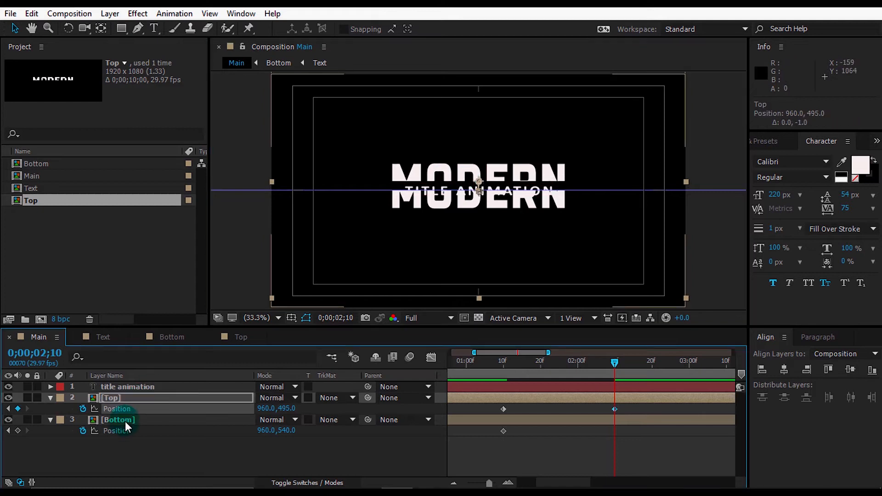
pyautogui.hotkey('shift', 'Down')
pyautogui.hotkey('shift', 'Down')
pyautogui.press('Down')
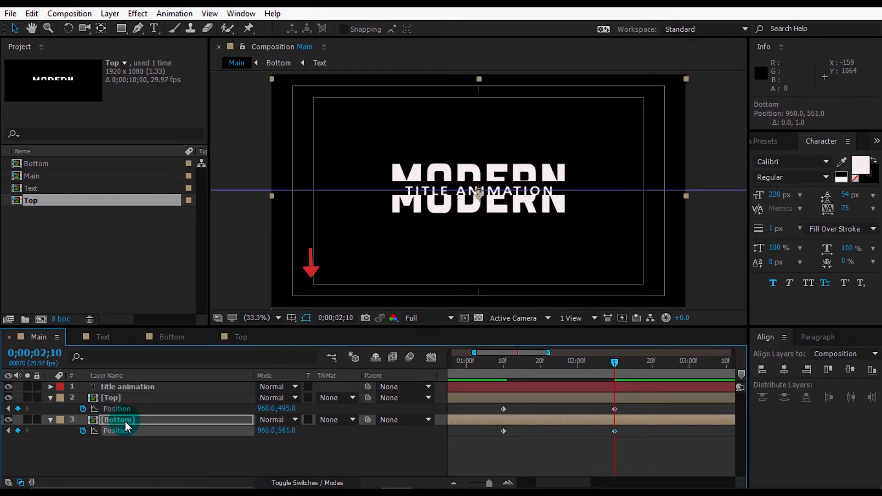
pyautogui.moveTo(440, 215); pyautogui.dragTo(447, 209)
# Apply Easy Ease to all Position keyframes of the Top and Bottom layers in the Main composition.
pyautogui.moveTo(634, 463); pyautogui.dragTo(490, 394)
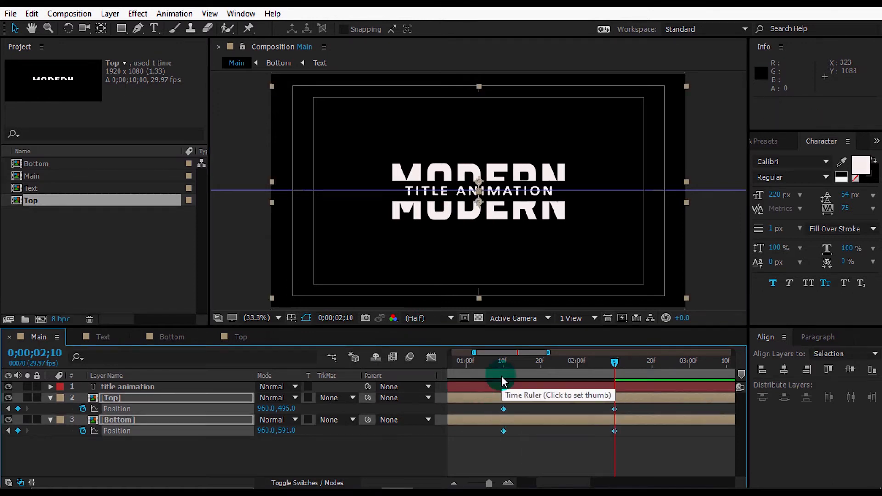
pyautogui.moveTo(503, 431); pyautogui.dragTo(502, 433)
pyautogui.rightClick(502, 433)
pyautogui.moveTo(596, 423)
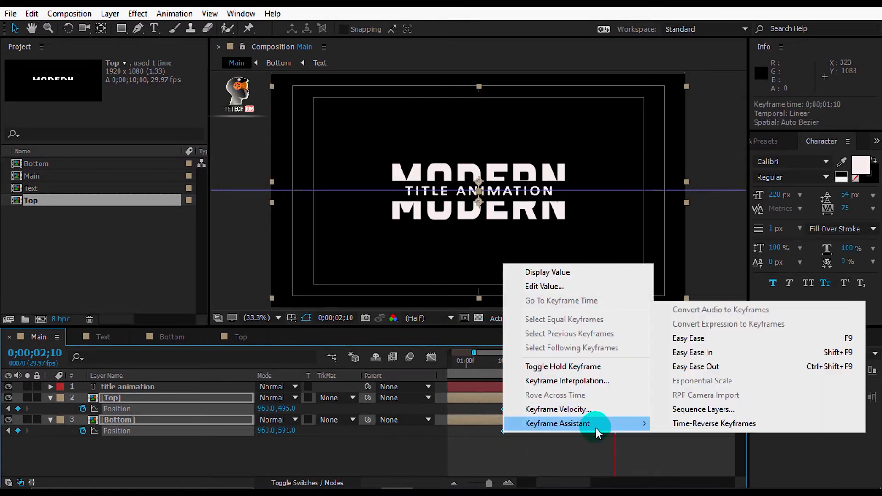
pyautogui.click(717, 339)
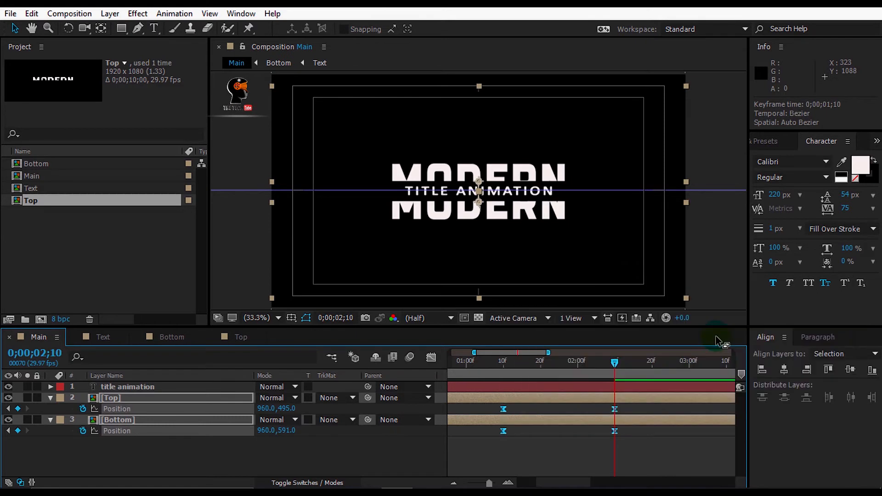
# Reshape the Top and Bottom layers' Position speed graphs into a sharp peak just past midway between the keyframes.
pyautogui.click(431, 358)
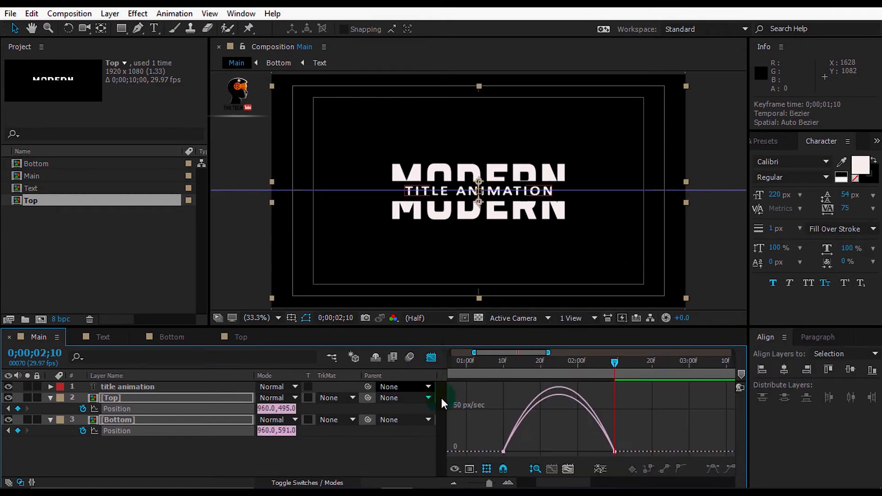
pyautogui.moveTo(580, 434); pyautogui.dragTo(633, 457)
pyautogui.hotkey('shift', 'alt')
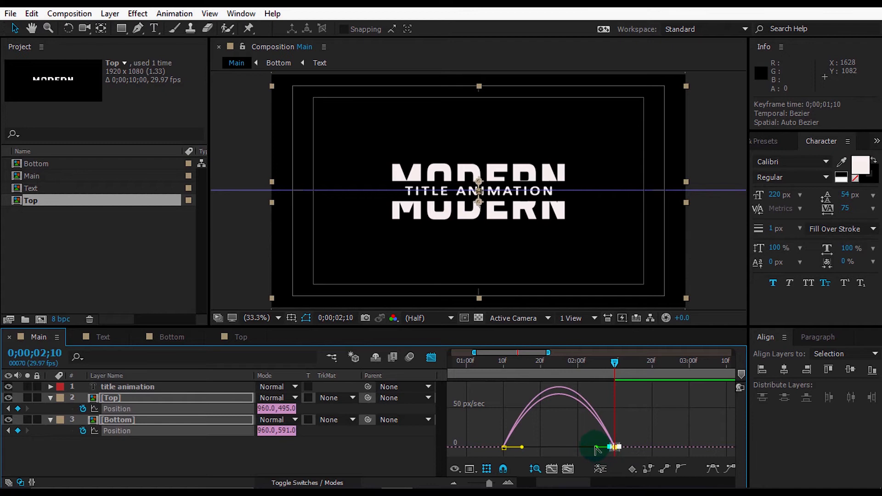
pyautogui.moveTo(596, 449); pyautogui.dragTo(520, 443)
pyautogui.click(622, 432)
pyautogui.click(512, 439)
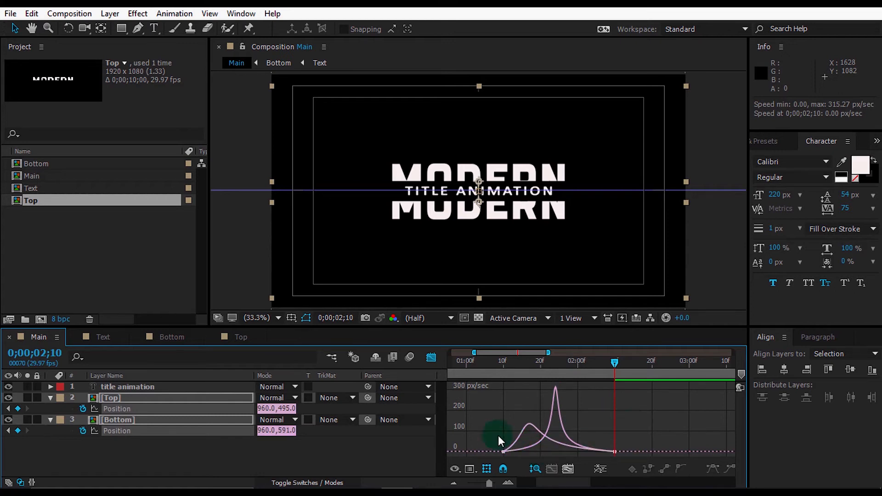
pyautogui.moveTo(520, 454); pyautogui.dragTo(530, 457)
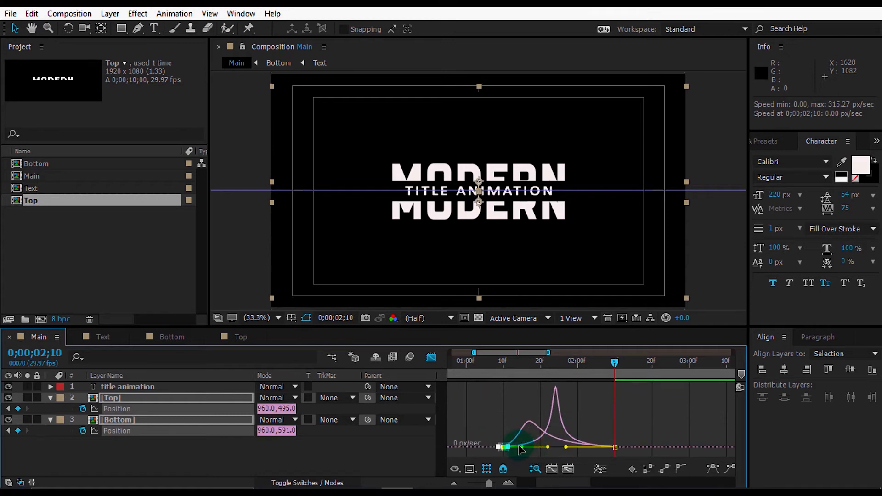
pyautogui.moveTo(522, 447); pyautogui.dragTo(567, 453)
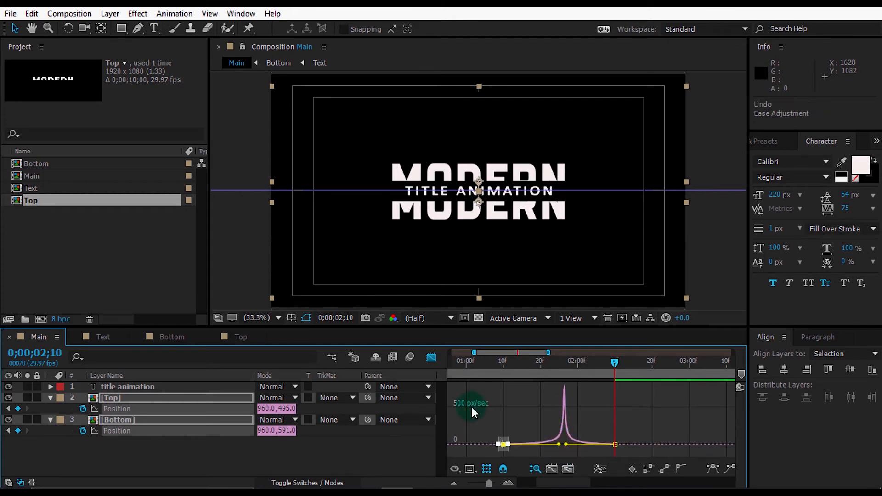
# Leave the graph view and preview the split title animation from the start with the whole timeline in view.
pyautogui.click(432, 358)
pyautogui.moveTo(468, 362); pyautogui.dragTo(430, 369)
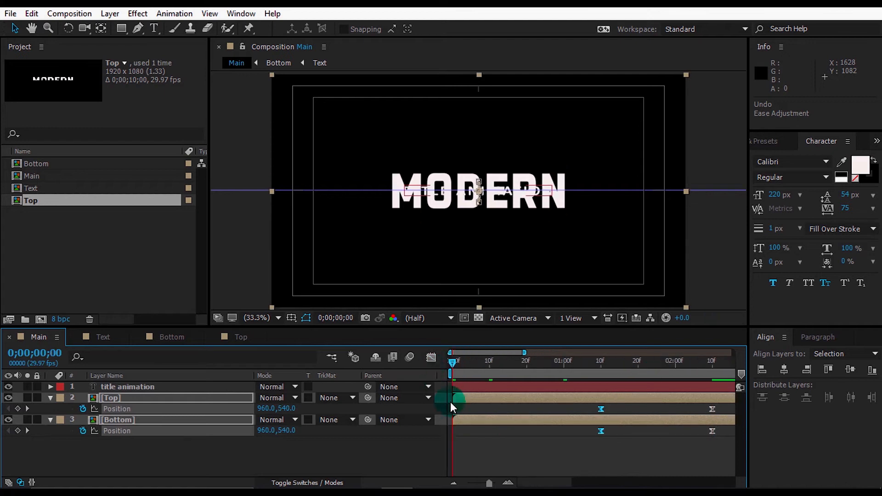
pyautogui.moveTo(487, 483); pyautogui.dragTo(467, 484)
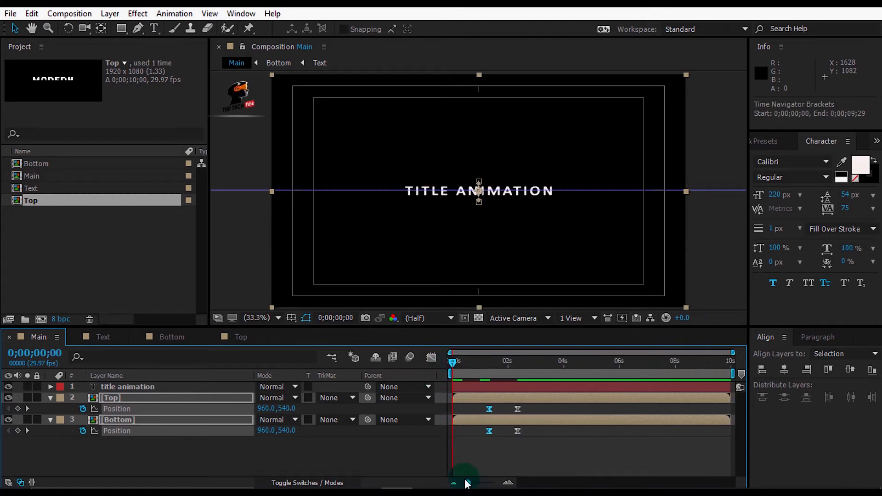
pyautogui.click(426, 464)
pyautogui.press('KP_0')
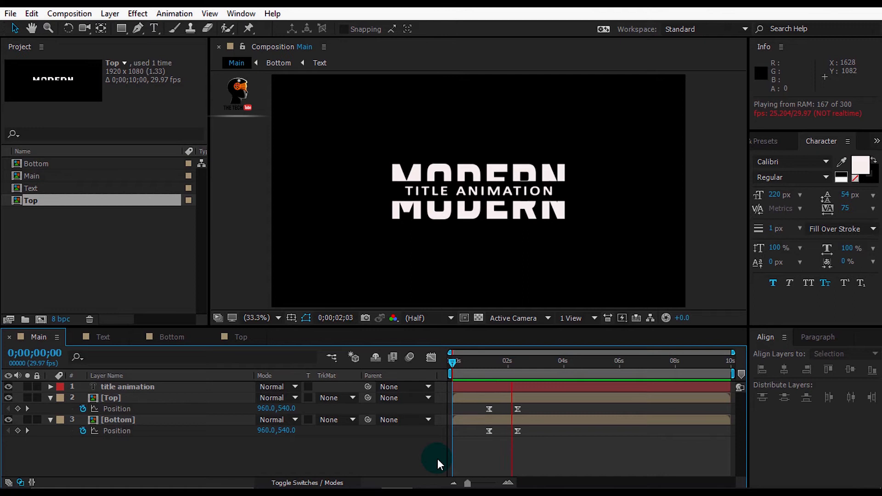
pyautogui.press('space')
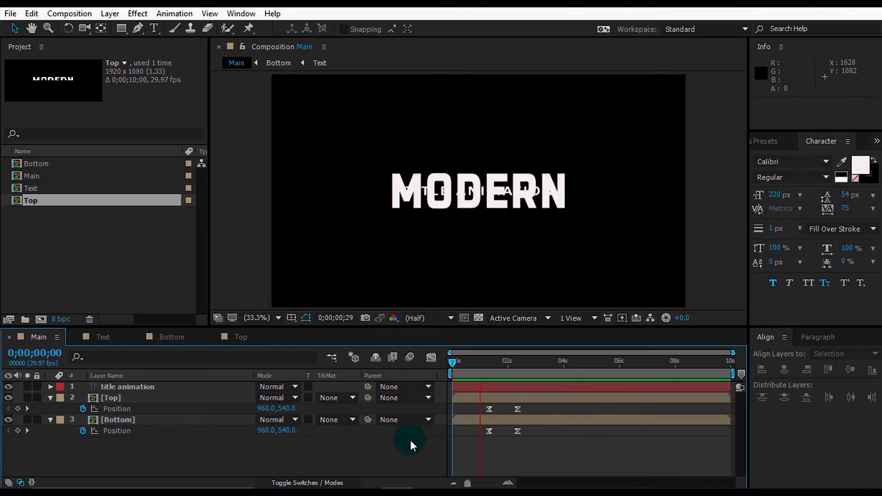
# Reapply Easy Ease to all Position keyframes of both the Top and Bottom layers.
pyautogui.moveTo(262, 475); pyautogui.dragTo(198, 375)
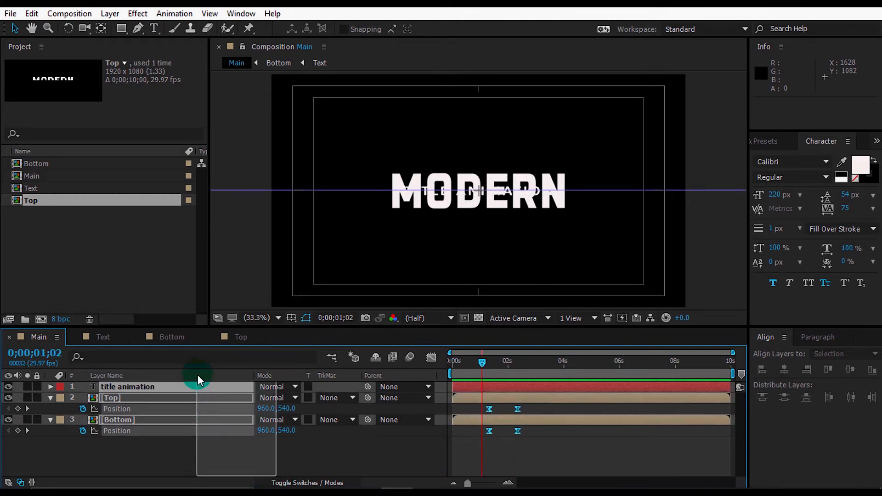
pyautogui.press('u')
pyautogui.click(227, 431)
pyautogui.click(186, 407)
pyautogui.keyDown('shift'); pyautogui.click(186, 397); pyautogui.keyUp('shift')
pyautogui.press('u')
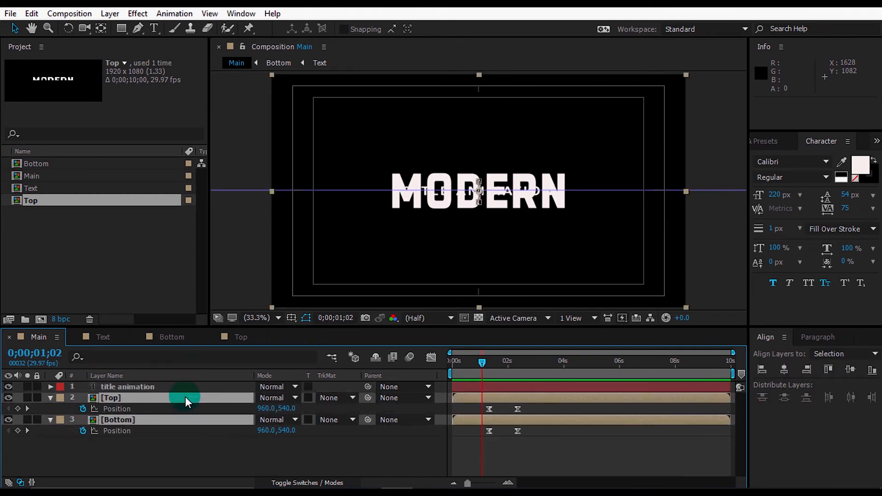
pyautogui.moveTo(619, 468); pyautogui.dragTo(469, 408)
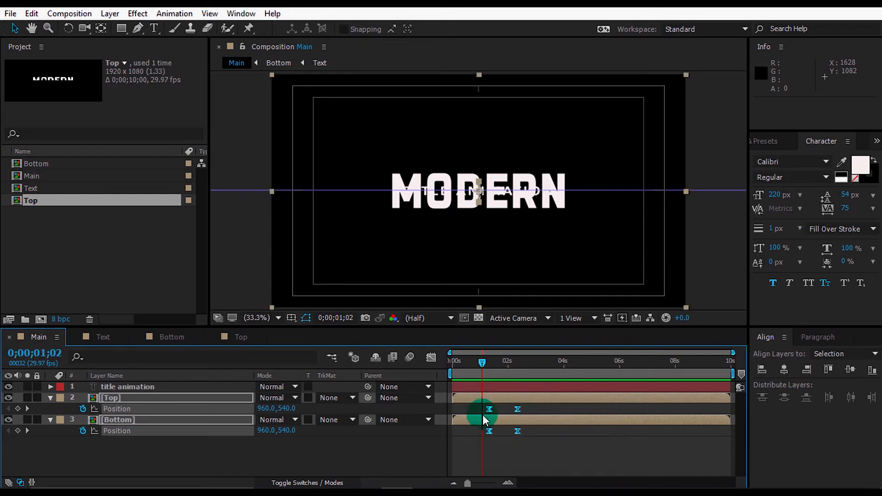
pyautogui.rightClick(516, 433)
pyautogui.moveTo(636, 421)
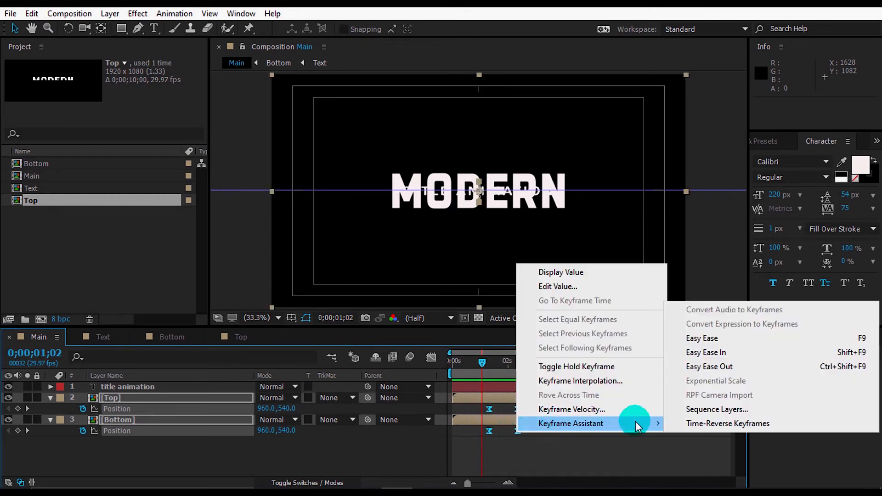
pyautogui.click(697, 340)
pyautogui.click(590, 400)
pyautogui.click(203, 453)
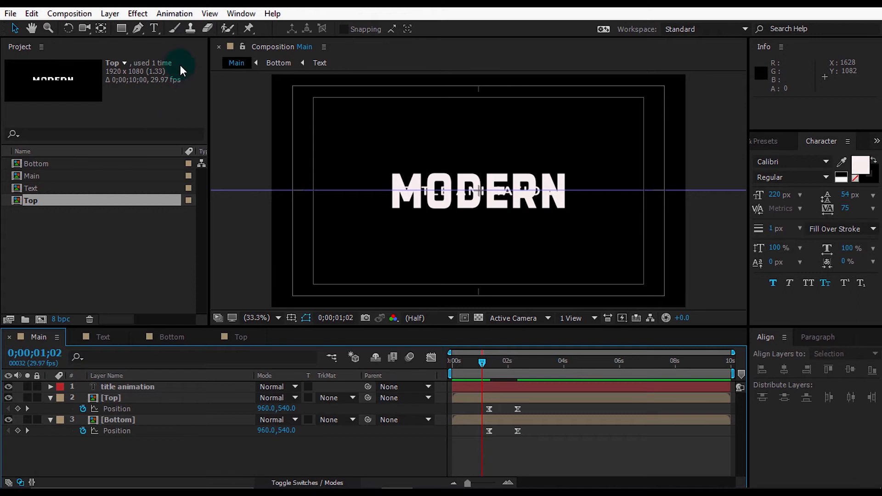
# At 0;00;02;14, draw a light grey rectangle about 80 px high over the "title animation" line as a new shape layer.
pyautogui.click(126, 35)
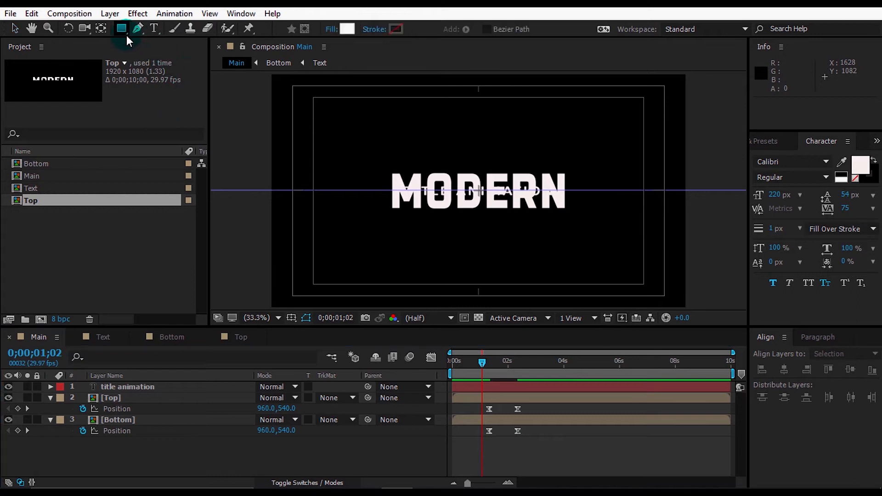
pyautogui.click(345, 29)
pyautogui.moveTo(75, 169); pyautogui.dragTo(26, 147)
pyautogui.click(310, 148)
pyautogui.moveTo(501, 361); pyautogui.dragTo(520, 361)
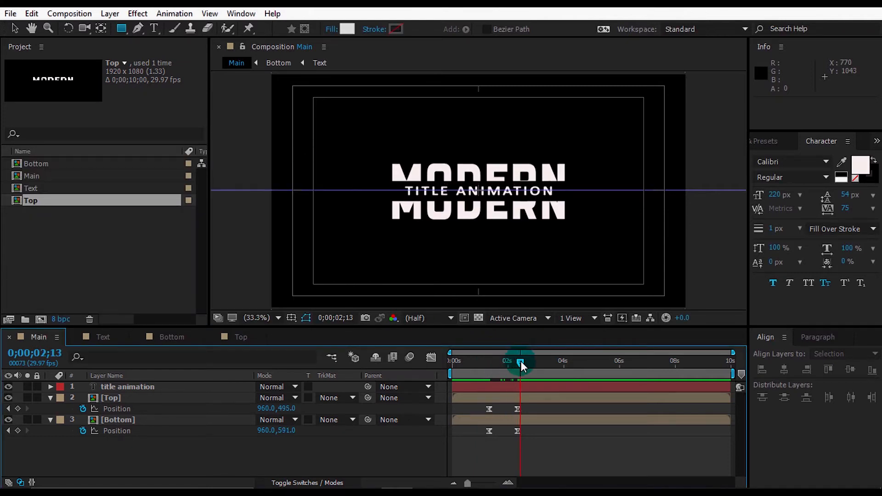
pyautogui.click(278, 318)
pyautogui.click(275, 200)
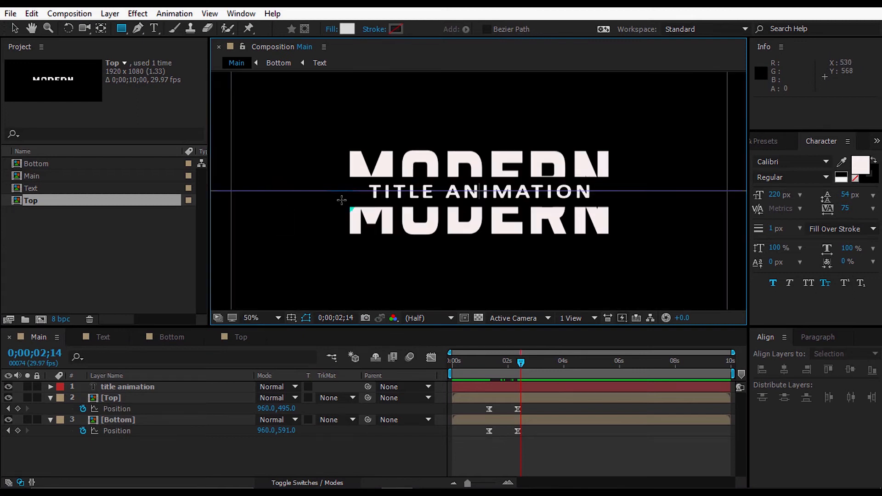
pyautogui.moveTo(330, 177); pyautogui.dragTo(605, 203)
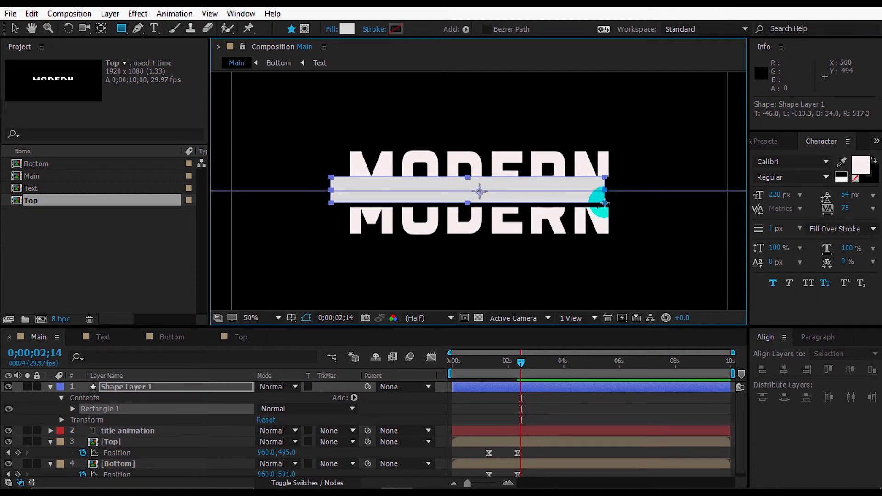
# Centre the rectangle horizontally and vertically in the composition and enlarge it slightly to cover the title line.
pyautogui.press('v')
pyautogui.moveTo(539, 186); pyautogui.dragTo(548, 188)
pyautogui.click(851, 369)
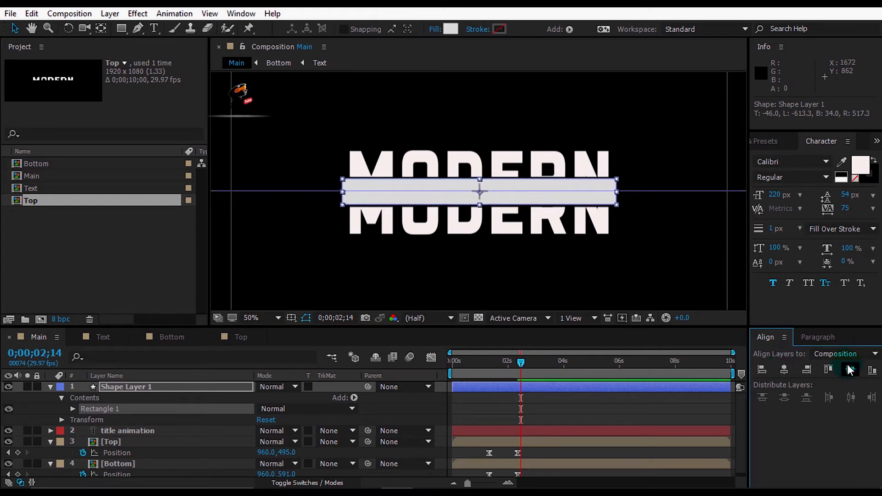
pyautogui.moveTo(616, 205); pyautogui.dragTo(619, 209)
pyautogui.click(784, 369)
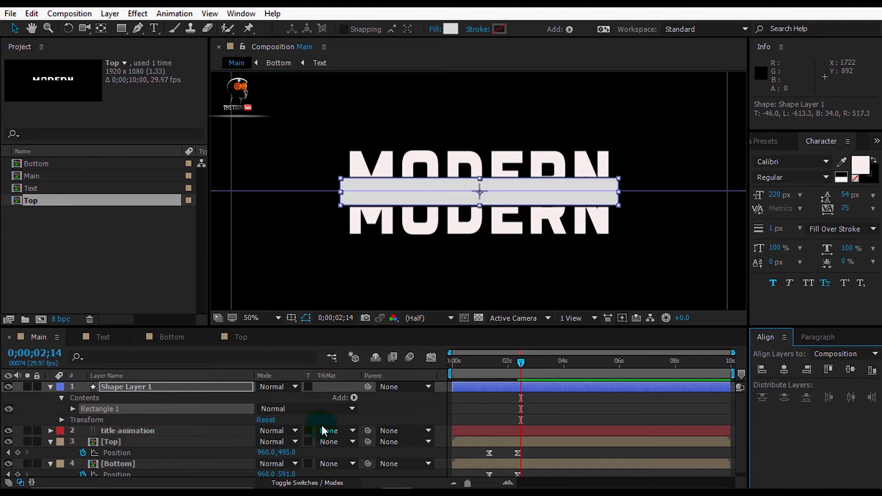
# Apply Alpha Matte "Shape Layer 1" to the title animation layer and rename the shape layer as Matte.
pyautogui.click(341, 431)
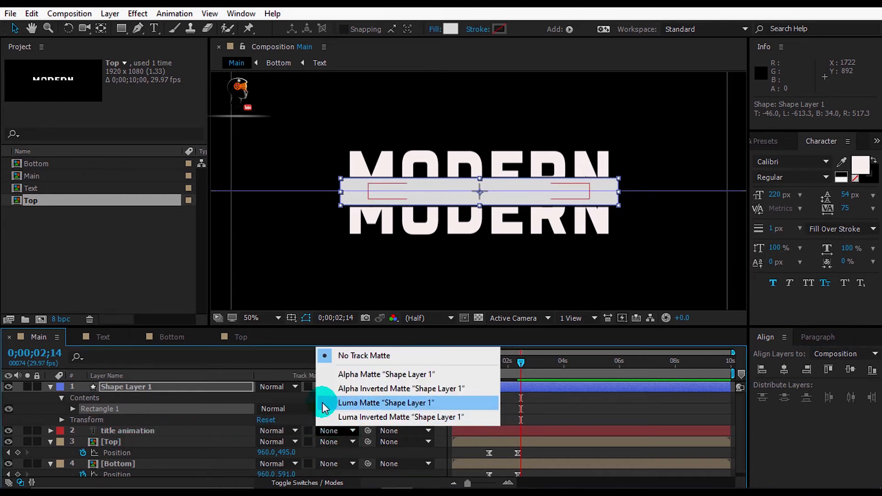
pyautogui.click(376, 377)
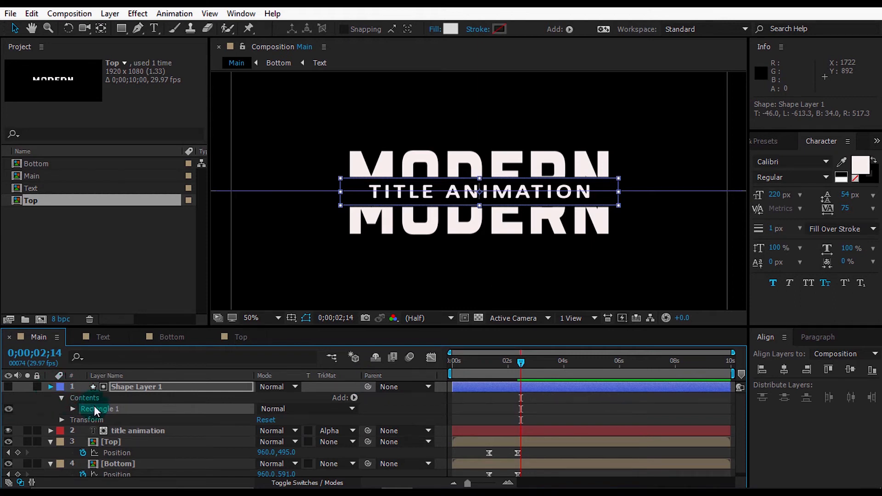
pyautogui.click(217, 462)
pyautogui.click(153, 388)
pyautogui.press('Return')
pyautogui.write('Matte')
pyautogui.press('Return')
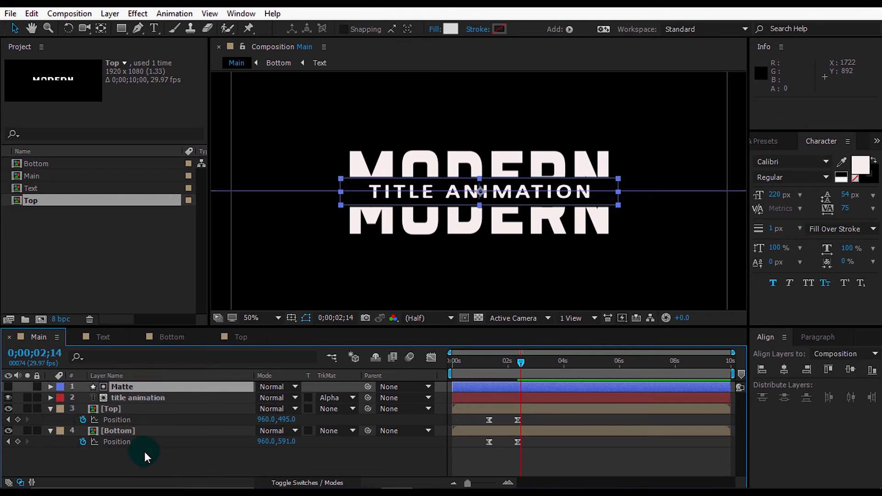
# Collapse the keyframed properties of the Top and Bottom layers and select the Matte layer.
pyautogui.moveTo(144, 451); pyautogui.dragTo(145, 412)
pyautogui.press('u')
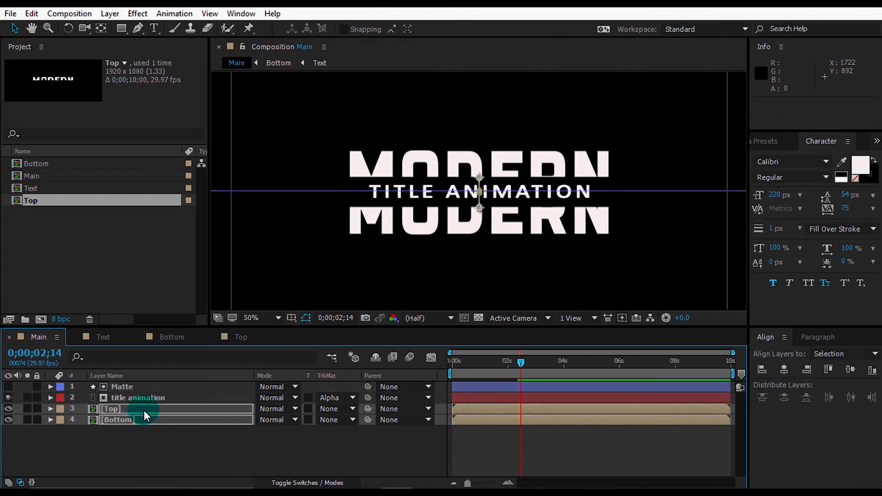
pyautogui.click(125, 388)
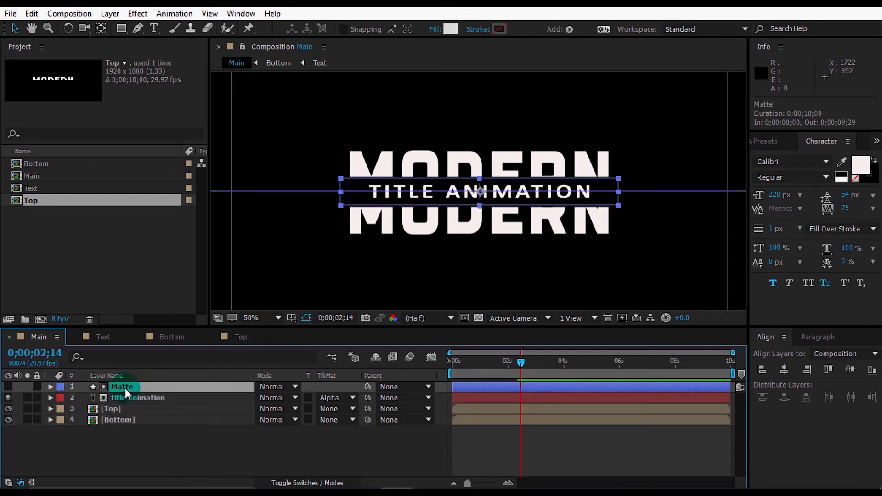
# Start Scale keyframing on the Matte layer at 0;00;02;10 with a value of 100%.
pyautogui.press('s')
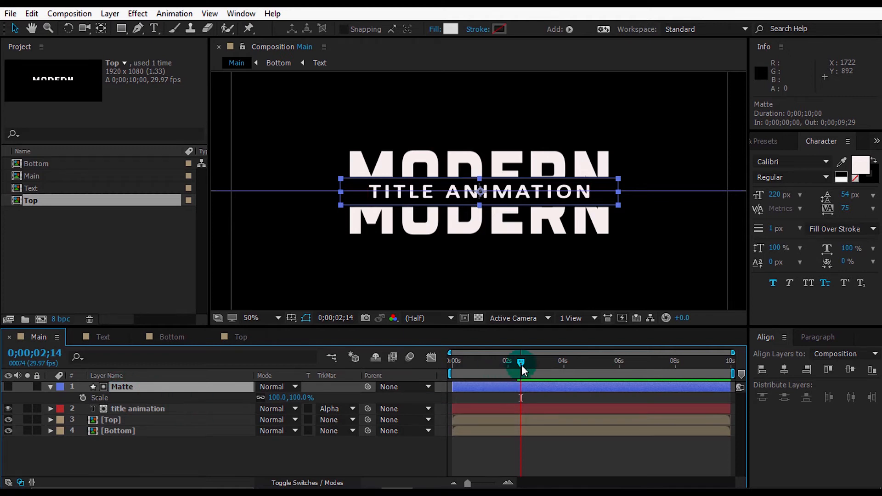
pyautogui.click(511, 479)
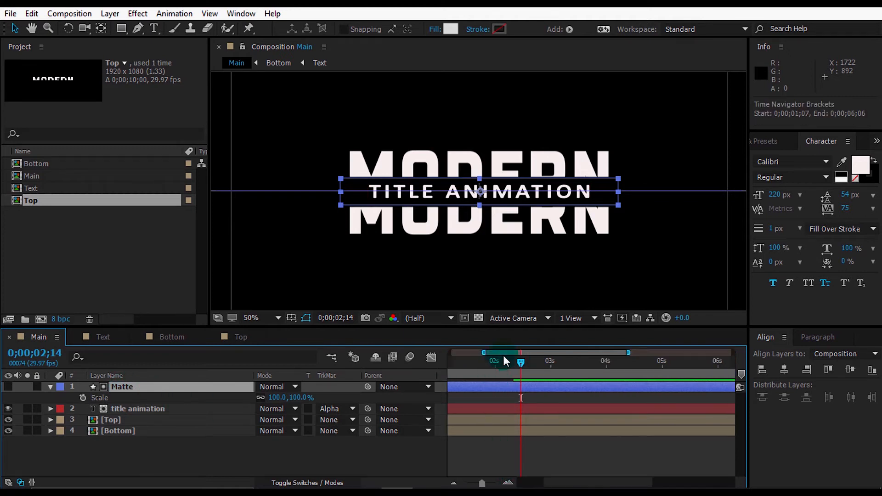
pyautogui.click(508, 481)
pyautogui.click(504, 360)
pyautogui.click(225, 404)
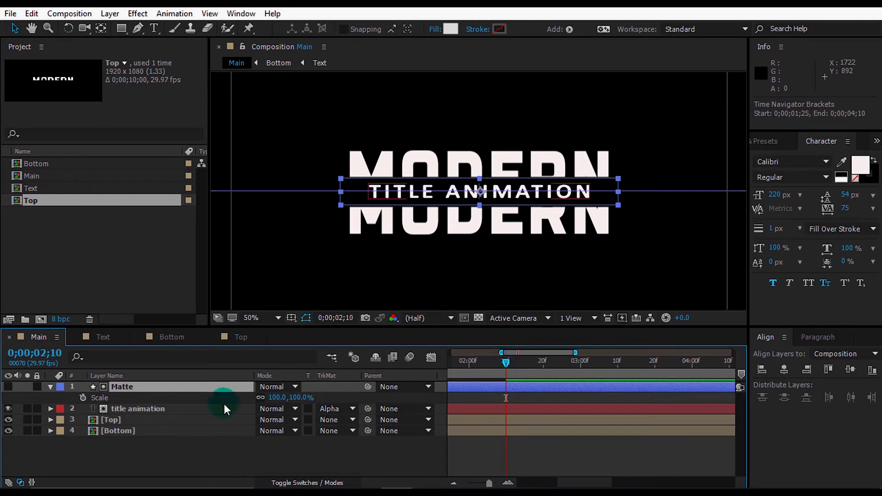
pyautogui.click(84, 397)
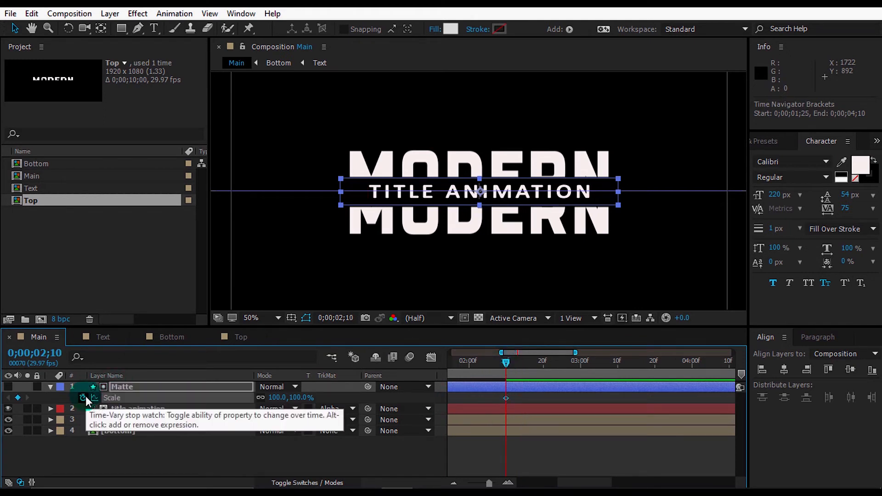
# Select all four layers and reveal their keyframed properties.
pyautogui.click(137, 401)
pyautogui.moveTo(189, 450); pyautogui.dragTo(181, 387)
pyautogui.press('u')
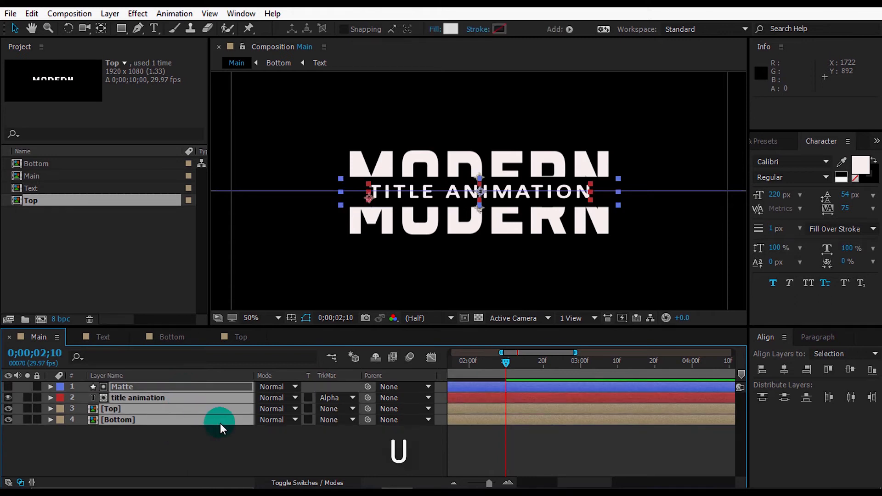
pyautogui.press('u')
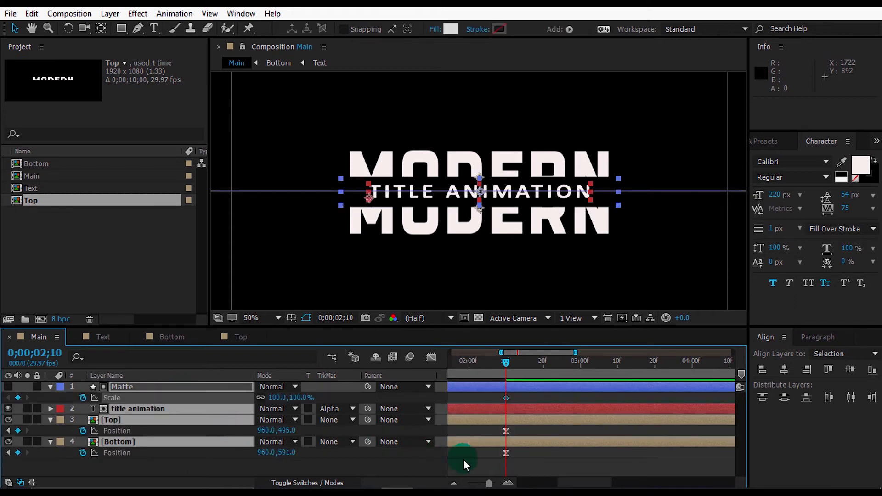
# Set the Matte layer's Scale to 0% at 0;00;01;10, in line with the first Position keyframes of Top and Bottom.
pyautogui.click(470, 483)
pyautogui.moveTo(498, 369); pyautogui.dragTo(493, 364)
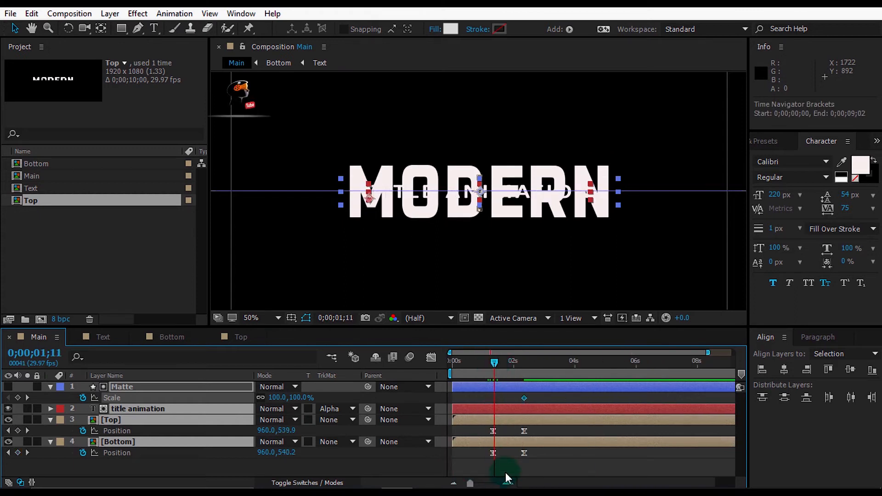
pyautogui.click(508, 483)
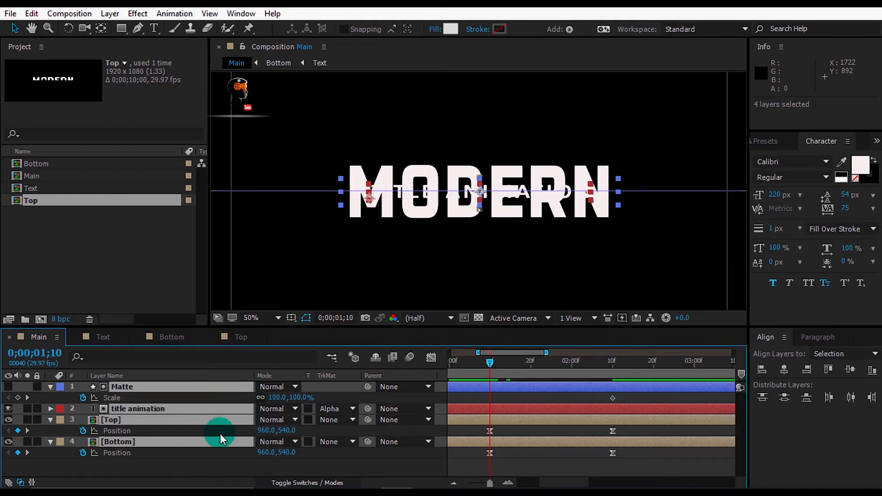
pyautogui.click(215, 452)
pyautogui.click(234, 388)
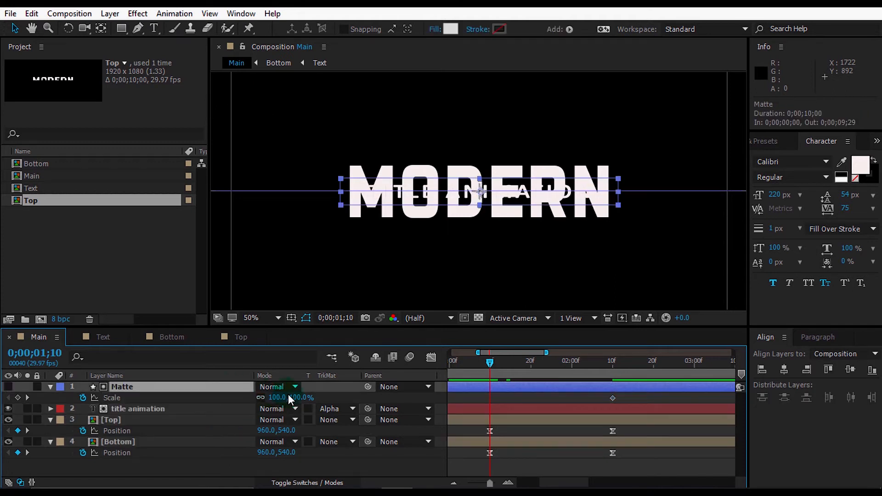
pyautogui.moveTo(281, 398); pyautogui.dragTo(227, 413)
pyautogui.click(278, 397)
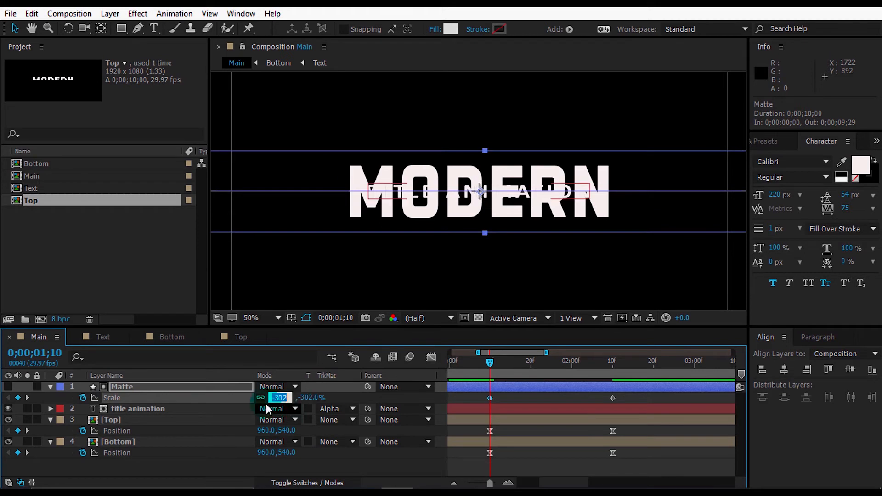
pyautogui.write('0')
pyautogui.press('Return')
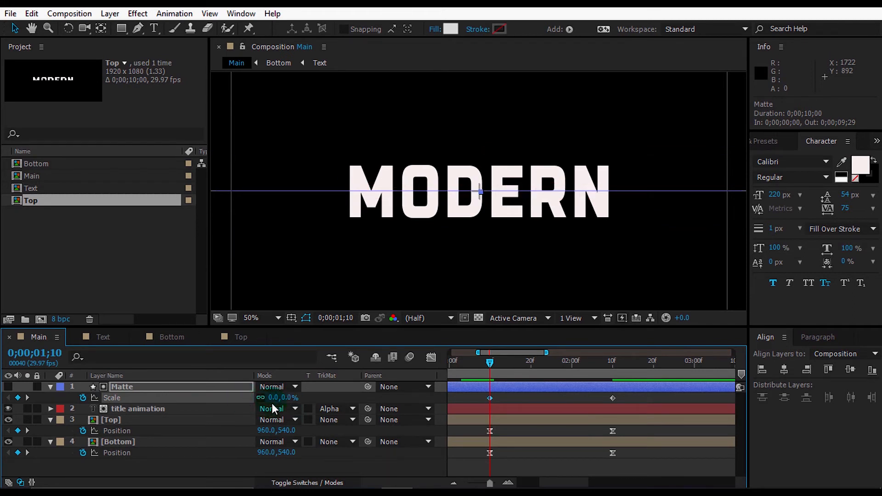
# Scrub through the matte reveal to 0;00;02;12 and collapse the keyframed properties of all layers.
pyautogui.click(491, 366)
pyautogui.moveTo(504, 367); pyautogui.dragTo(621, 366)
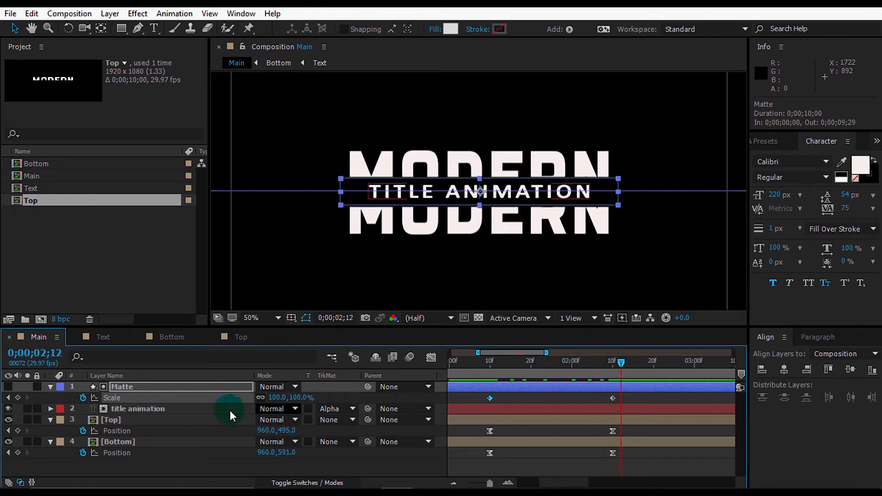
pyautogui.moveTo(199, 469); pyautogui.dragTo(171, 392)
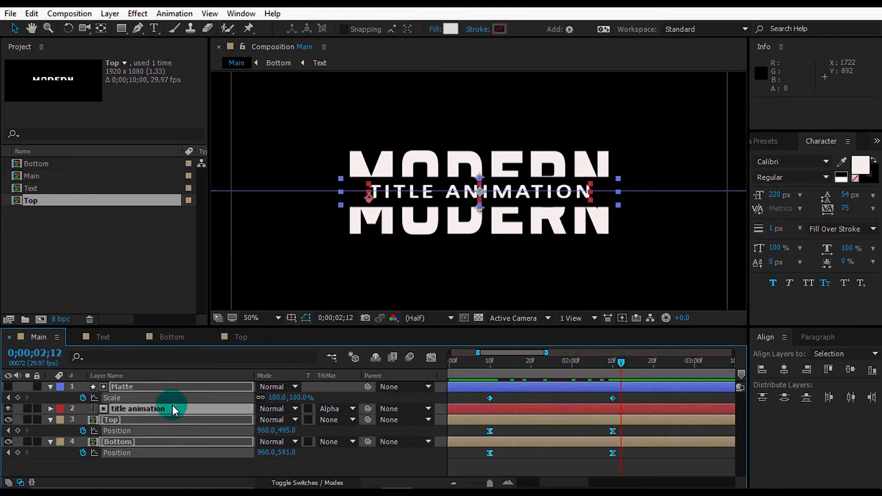
pyautogui.press('u')
pyautogui.click(203, 457)
# Fit the composition view up to 100% and play the title animation.
pyautogui.press('0')
pyautogui.moveTo(480, 359)
pyautogui.mouseDown()
pyautogui.moveTo(449, 360)
pyautogui.moveTo(492, 361)
pyautogui.mouseUp()
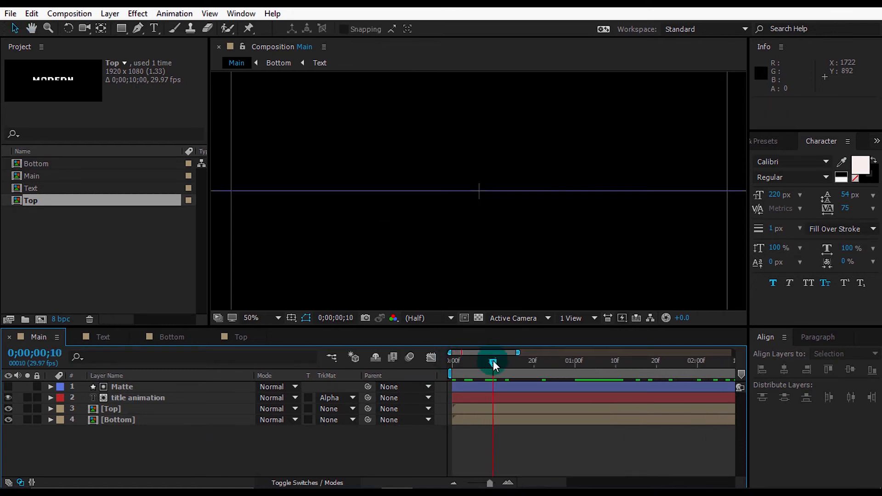
pyautogui.click(271, 317)
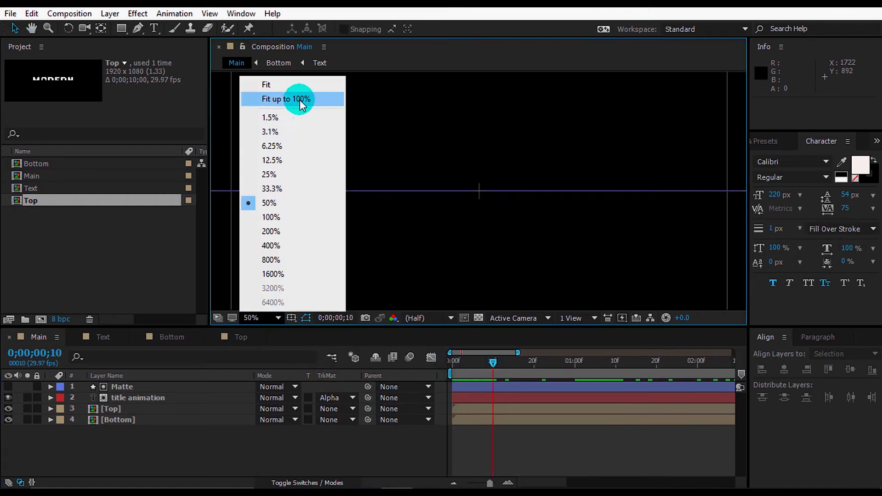
pyautogui.click(274, 98)
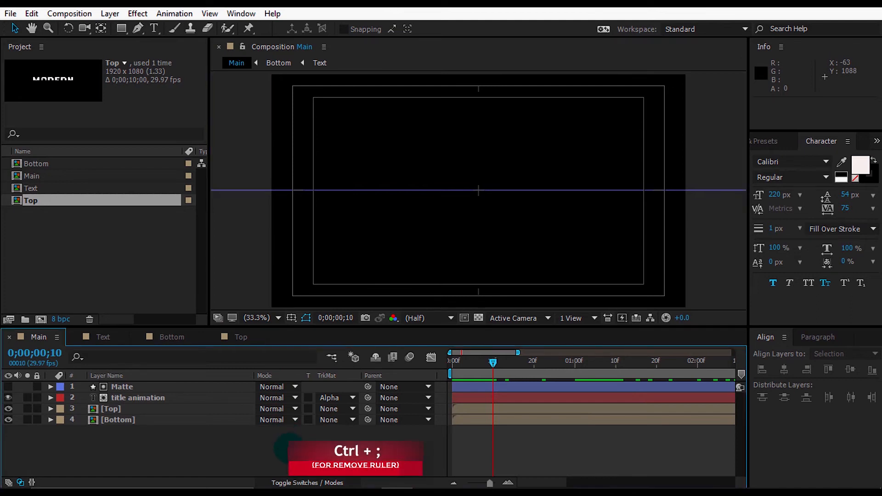
pyautogui.press('space')
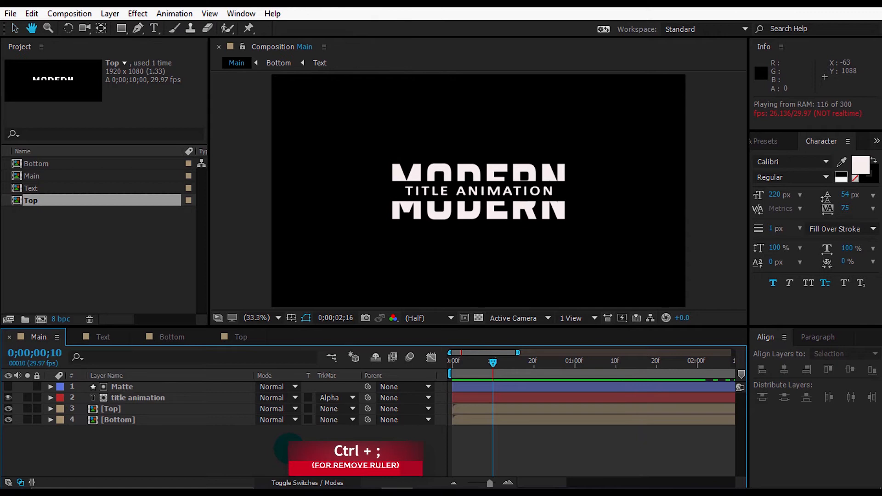
# Reveal the keyframed properties of the Matte, Top and Bottom layers and stop the playback.
pyautogui.click(164, 387)
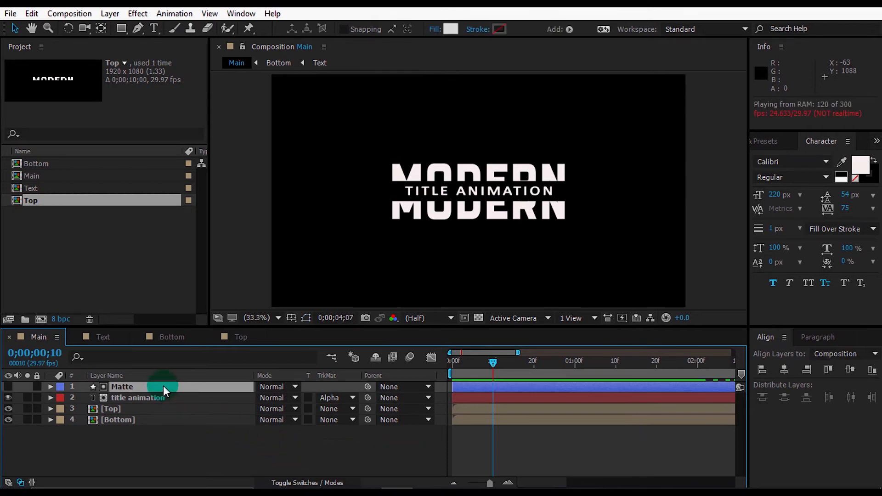
pyautogui.press('s')
pyautogui.click(513, 450)
pyautogui.moveTo(490, 483); pyautogui.dragTo(481, 483)
pyautogui.moveTo(273, 446); pyautogui.dragTo(199, 411)
pyautogui.press('u')
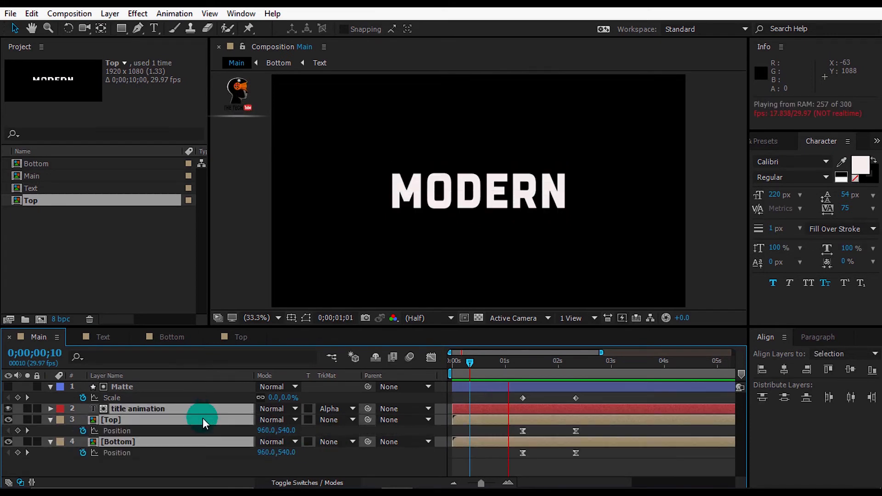
pyautogui.click(597, 415)
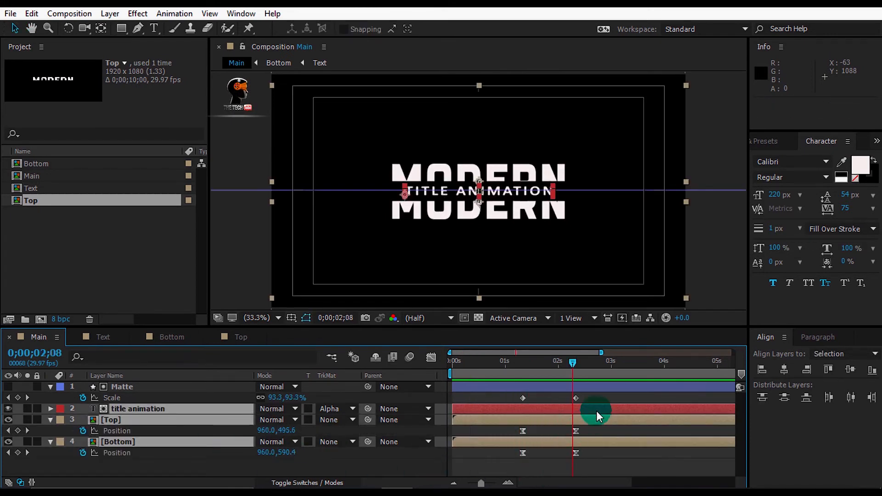
# Apply Easy Ease to the Matte Scale keyframes and the Top and Bottom Position keyframes together.
pyautogui.moveTo(590, 464); pyautogui.dragTo(509, 397)
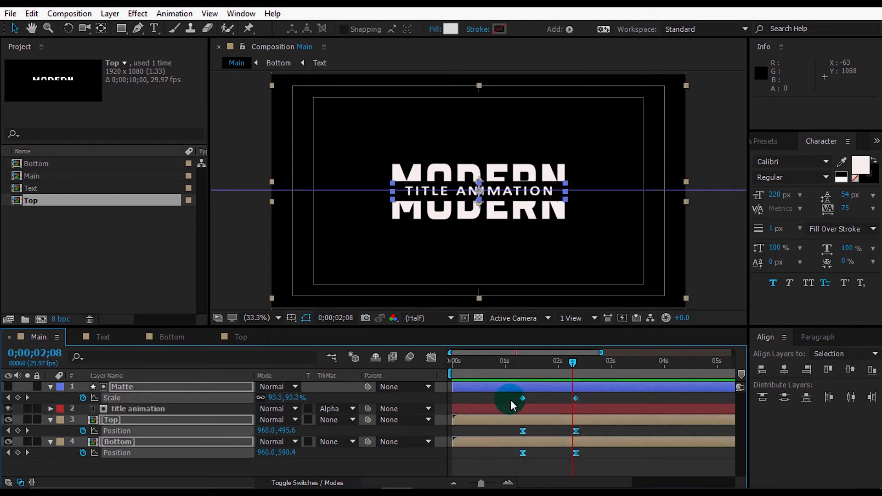
pyautogui.rightClick(523, 398)
pyautogui.moveTo(593, 387)
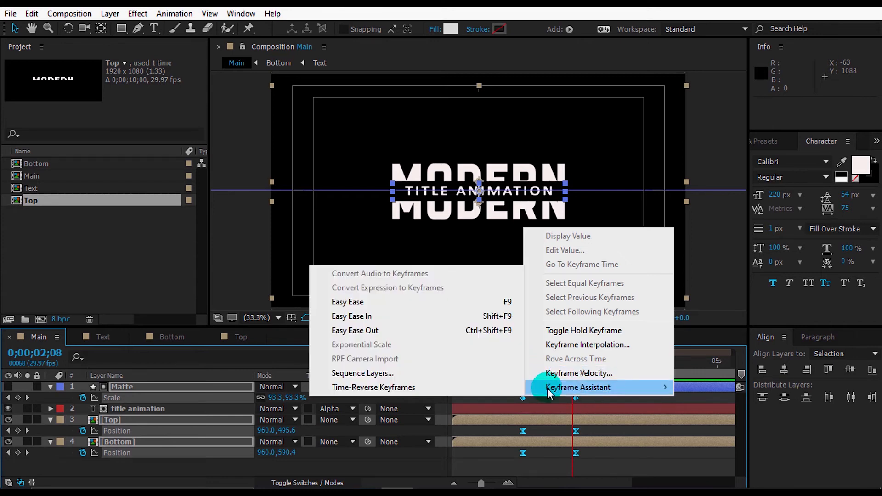
pyautogui.click(399, 316)
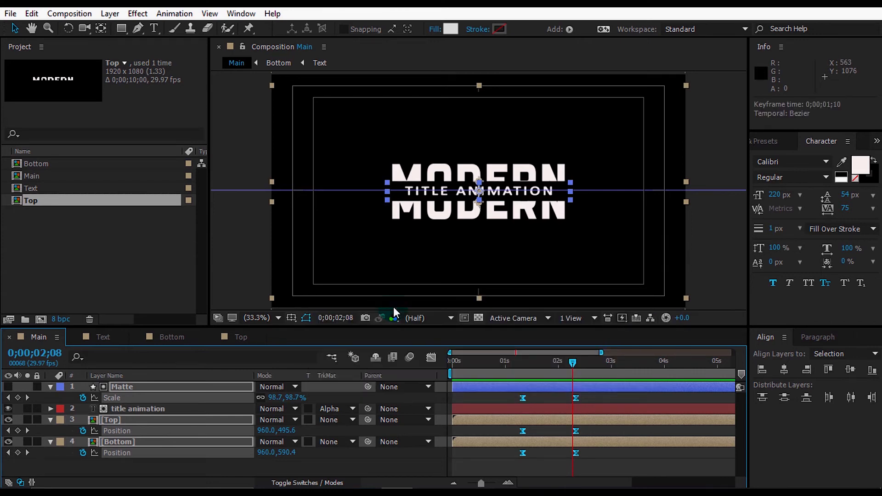
# Reshape the speed curves of the selected keyframes in the Graph Editor to peak early and slow down gradually towards the end.
pyautogui.click(434, 358)
pyautogui.click(519, 443)
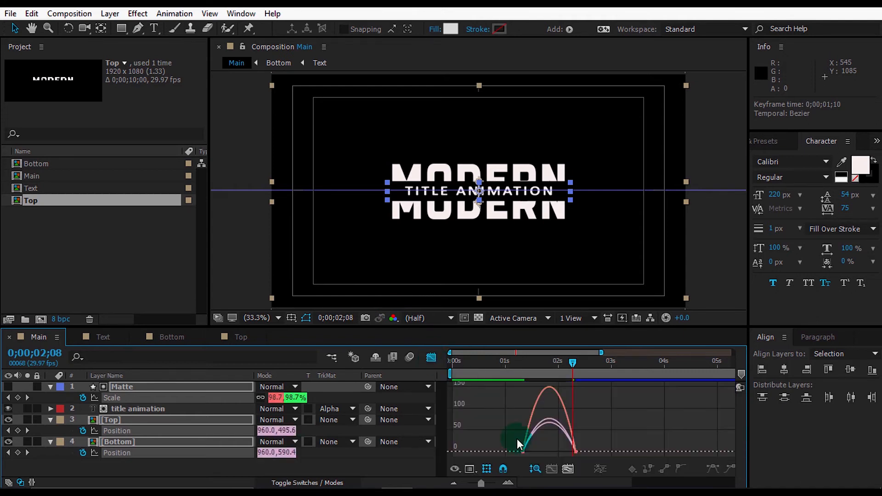
pyautogui.click(507, 483)
pyautogui.moveTo(596, 453); pyautogui.dragTo(594, 454)
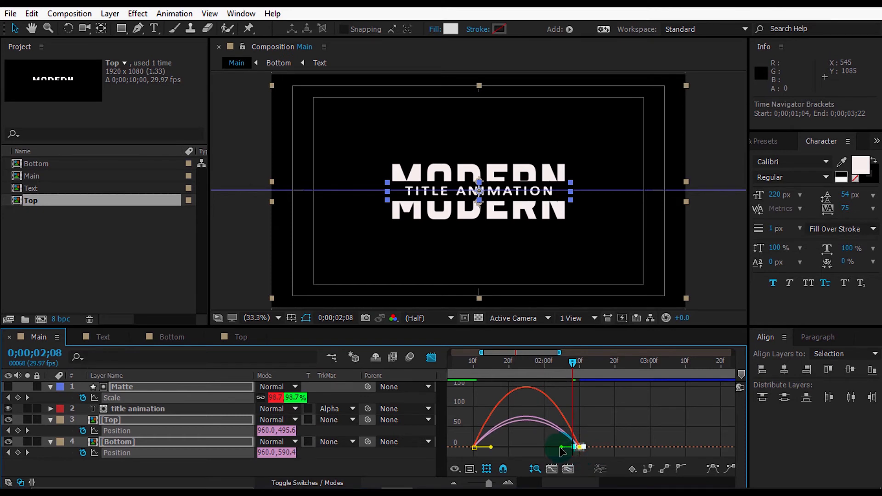
pyautogui.moveTo(561, 449); pyautogui.dragTo(522, 444)
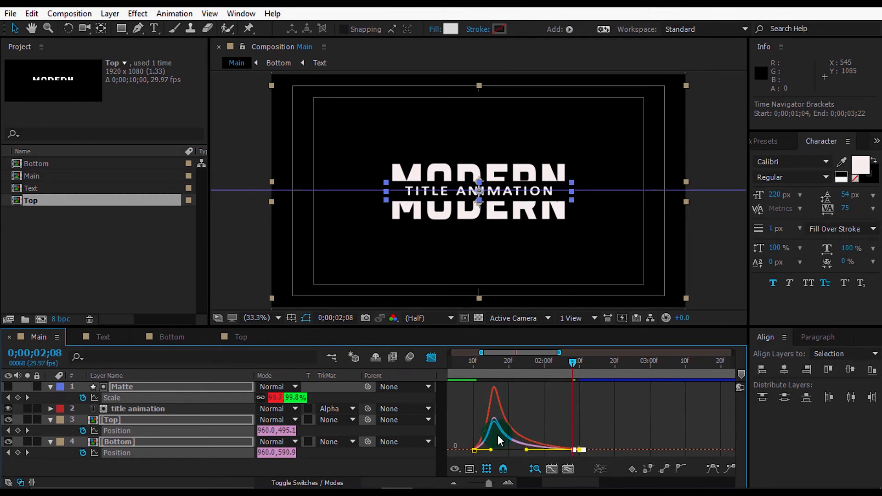
pyautogui.click(432, 357)
# Shift both Matte Scale keyframes two frames later, starting at 0;00;01;12, and collapse the keyframed properties of all layers.
pyautogui.moveTo(459, 394); pyautogui.dragTo(479, 402)
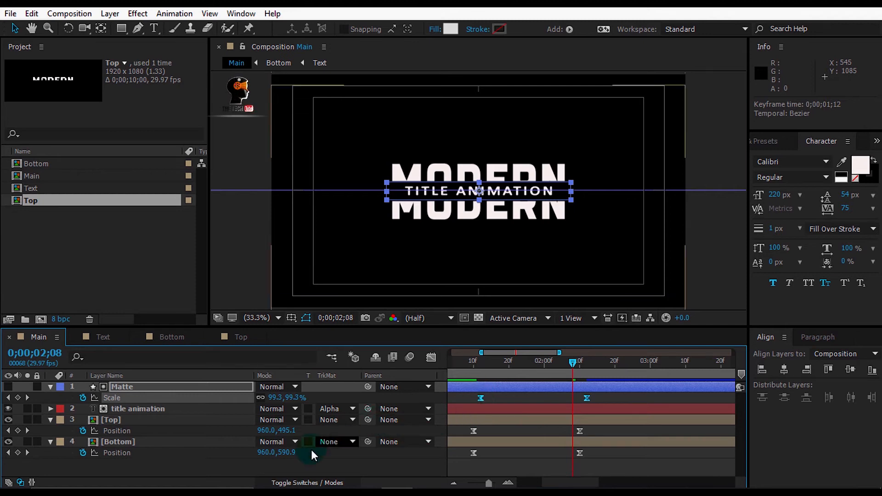
pyautogui.click(302, 459)
pyautogui.click(486, 363)
pyautogui.moveTo(487, 364); pyautogui.dragTo(483, 364)
pyautogui.moveTo(257, 464); pyautogui.dragTo(187, 388)
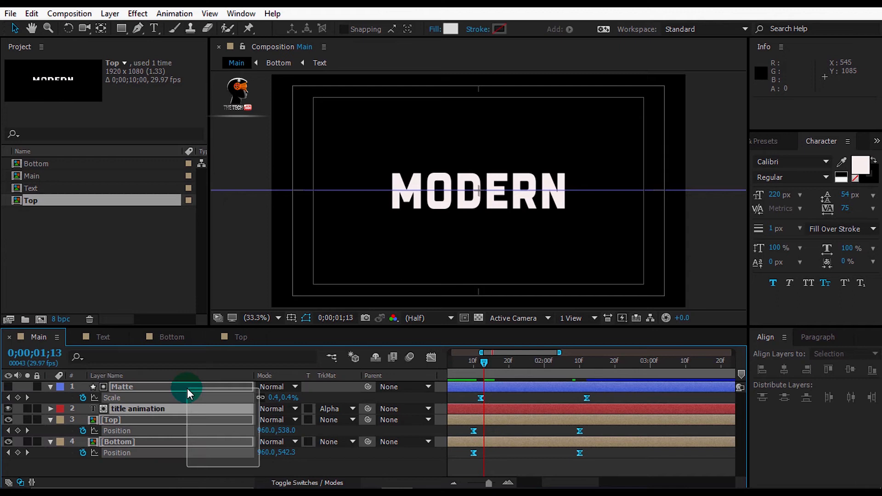
pyautogui.press('u')
# Play the full title animation from 0;00;00;00 and stop at 0;00;03;05.
pyautogui.moveTo(482, 363); pyautogui.dragTo(451, 365)
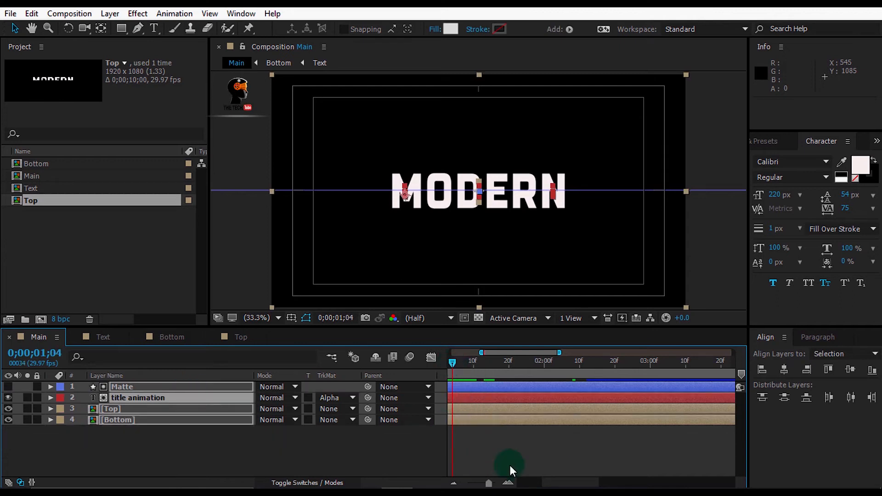
pyautogui.moveTo(489, 483); pyautogui.dragTo(470, 484)
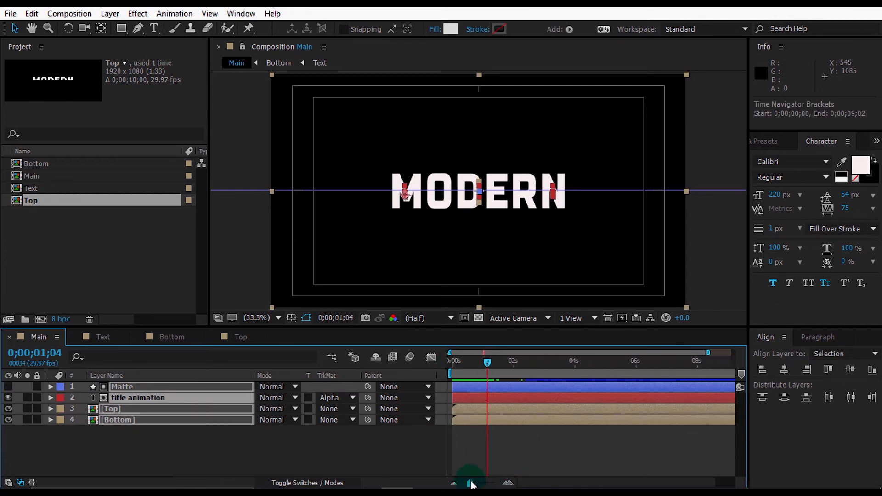
pyautogui.moveTo(471, 366); pyautogui.dragTo(440, 365)
pyautogui.click(406, 451)
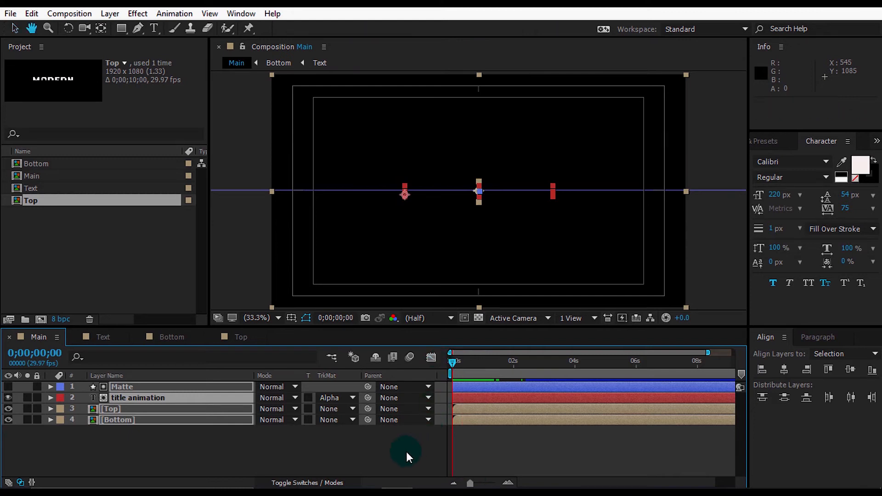
pyautogui.press('space')
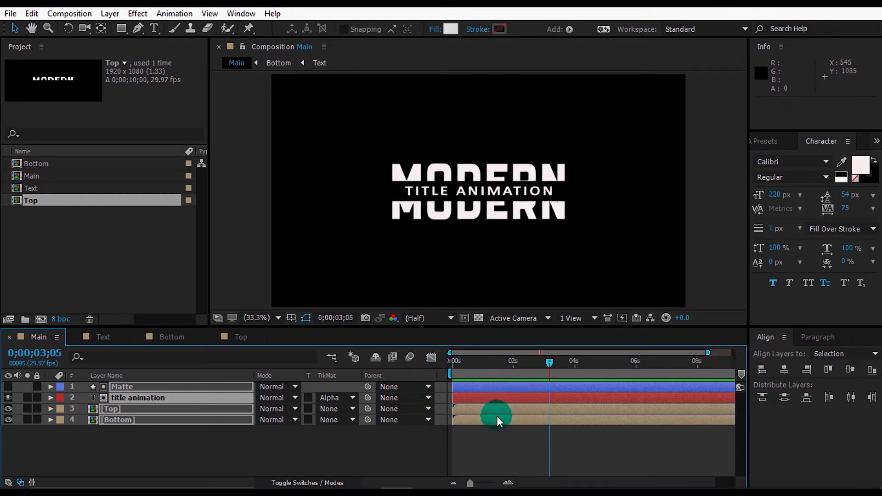
pyautogui.click(499, 374)
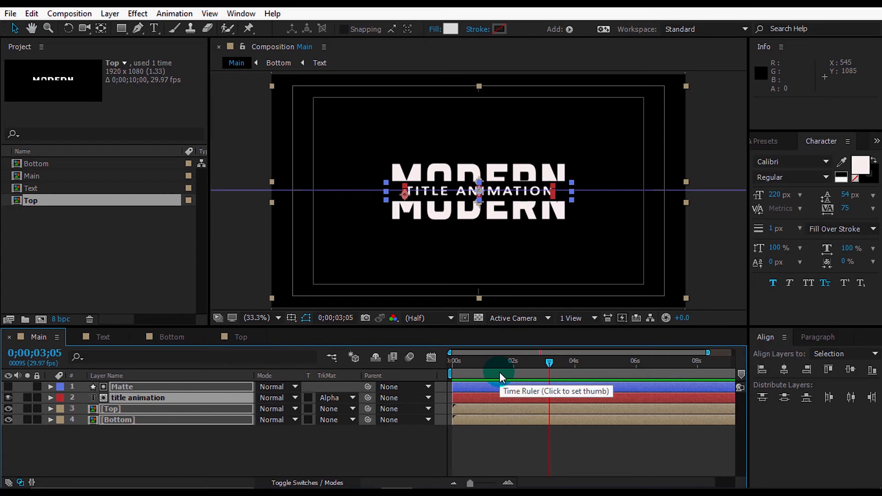
# Show the list of effects and presets and deselect all layers.
pyautogui.click(754, 232)
pyautogui.click(779, 145)
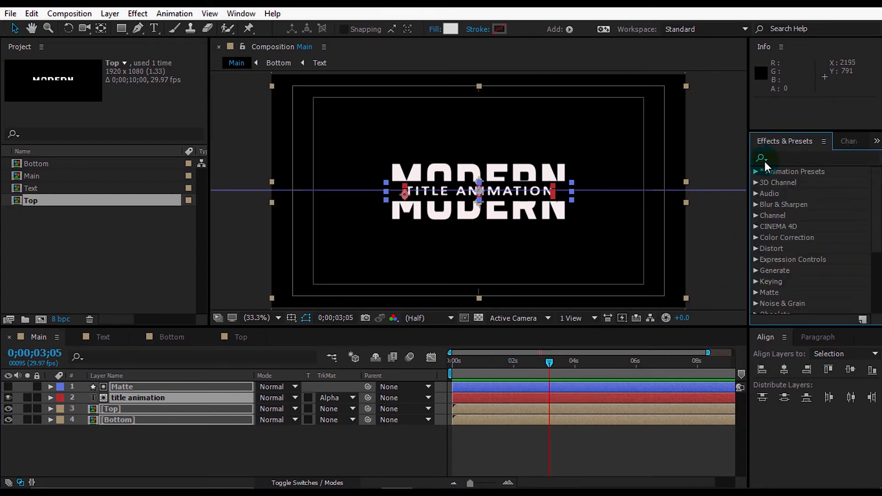
pyautogui.click(321, 440)
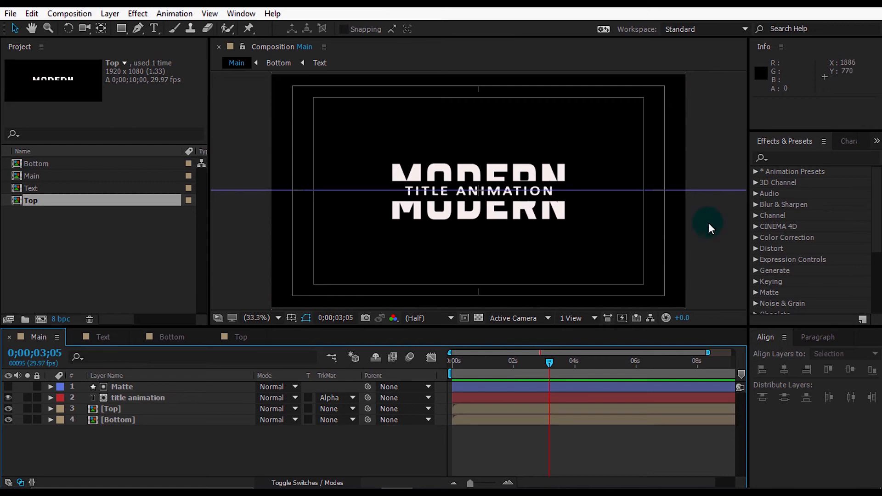
# Apply the Fill effect to the Top layer and set its color to EE0049.
pyautogui.click(788, 156)
pyautogui.write('F')
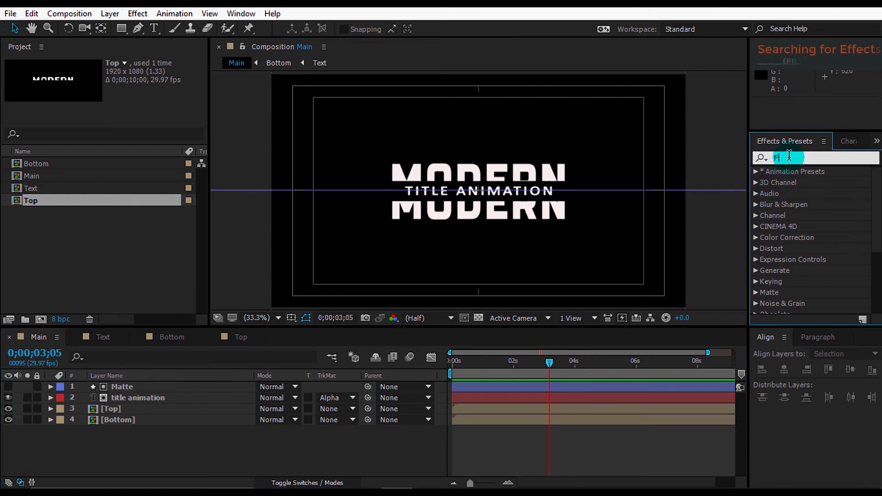
pyautogui.write('ill')
pyautogui.moveTo(788, 237); pyautogui.dragTo(135, 410)
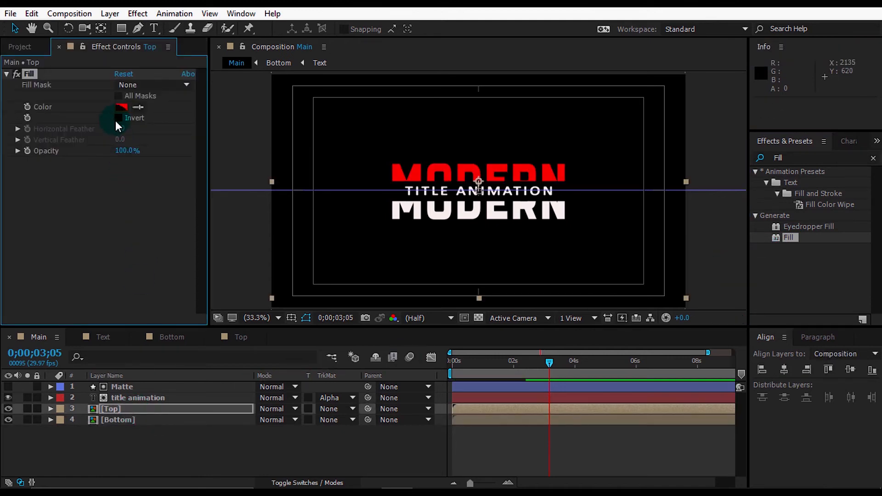
pyautogui.click(120, 108)
pyautogui.moveTo(204, 151); pyautogui.dragTo(182, 152)
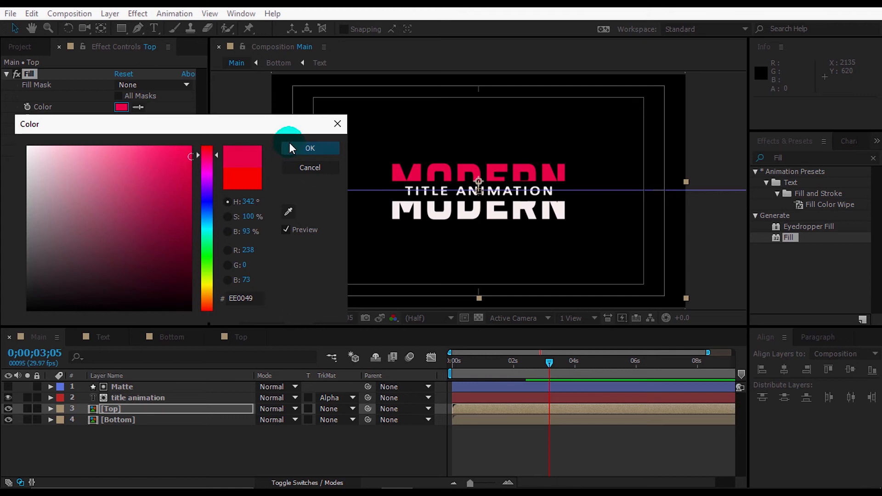
pyautogui.click(290, 147)
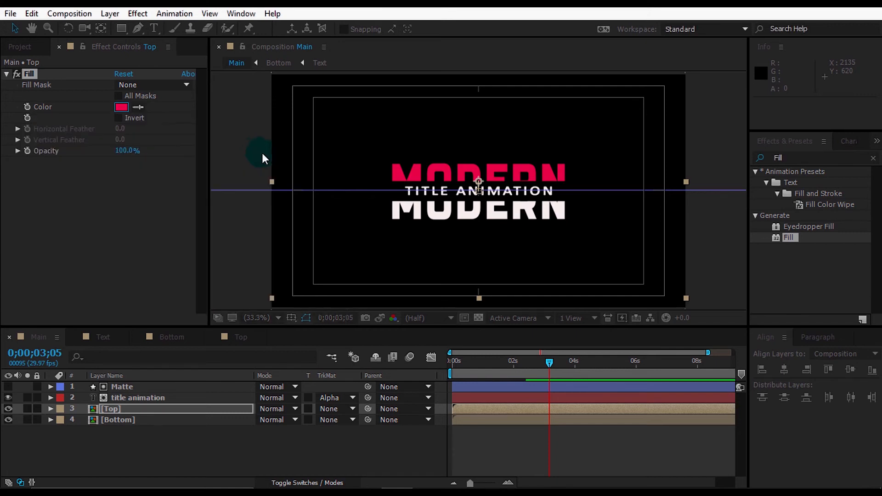
# Copy the Fill effect from the Top layer onto the Bottom layer.
pyautogui.click(30, 74)
pyautogui.hotkey('ctrl', 'c')
pyautogui.click(121, 420)
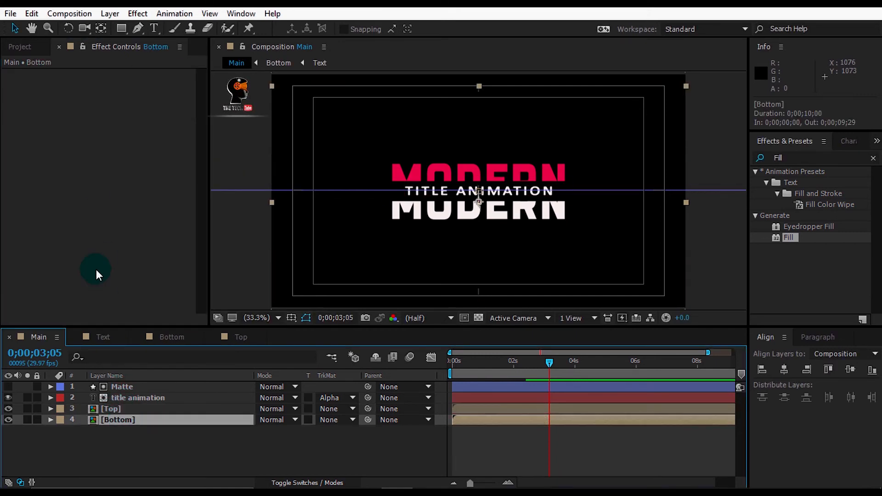
pyautogui.hotkey('ctrl', 'v')
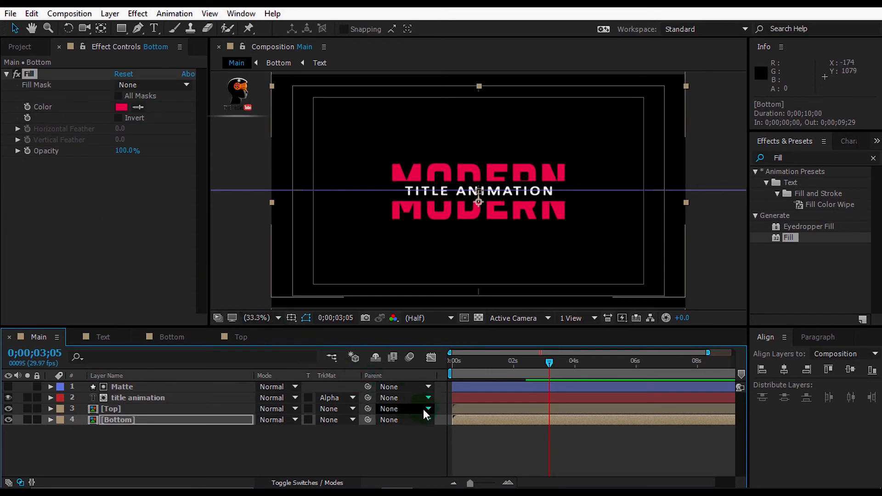
# Play the recolored title animation from 0;00;00;00, stop at 0;00;05;03 and return to the list of project items.
pyautogui.moveTo(485, 370); pyautogui.dragTo(425, 361)
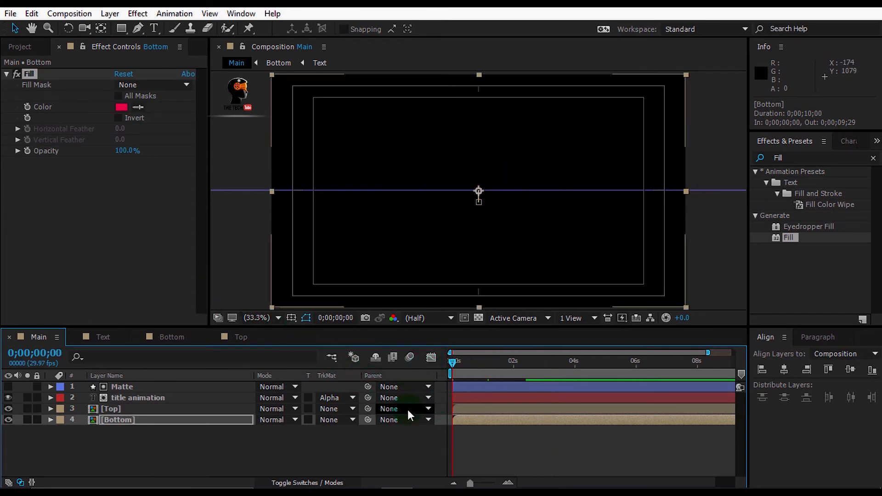
pyautogui.press('KP_0')
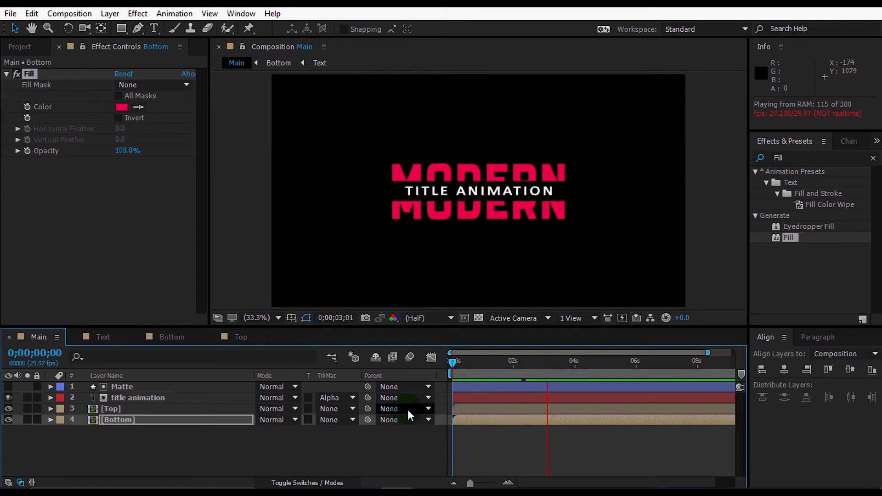
pyautogui.click(396, 439)
pyautogui.click(386, 445)
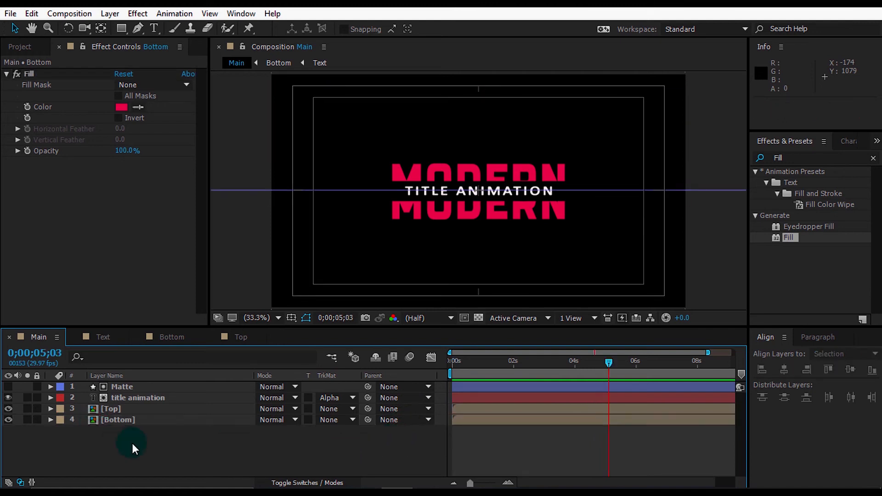
pyautogui.click(20, 47)
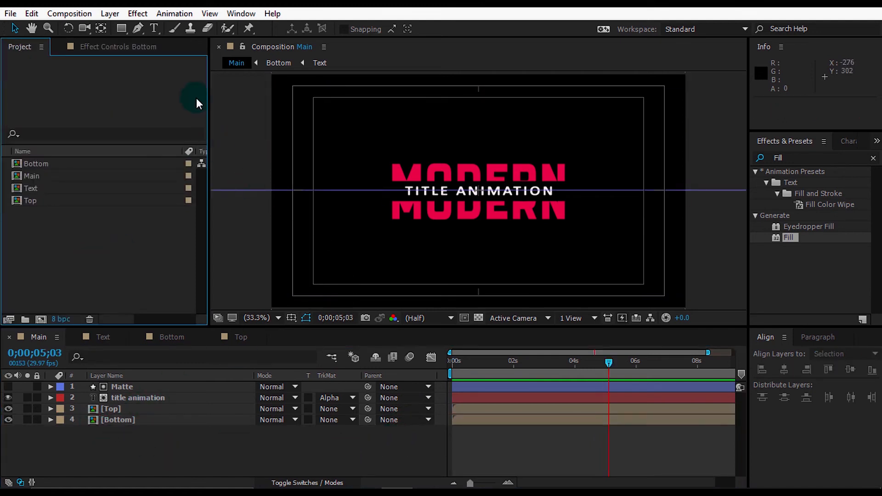
# Set the Pen tool's shape fill to None and its stroke type to Solid Color.
pyautogui.click(141, 26)
pyautogui.click(331, 29)
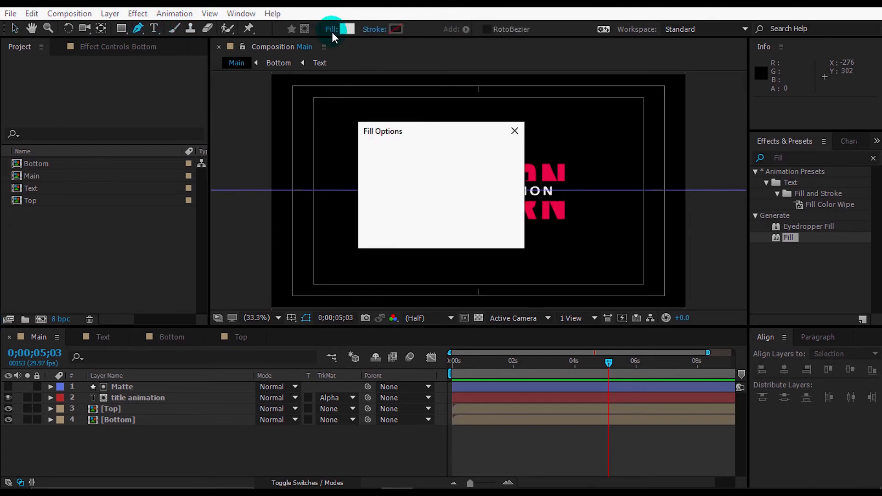
pyautogui.click(375, 157)
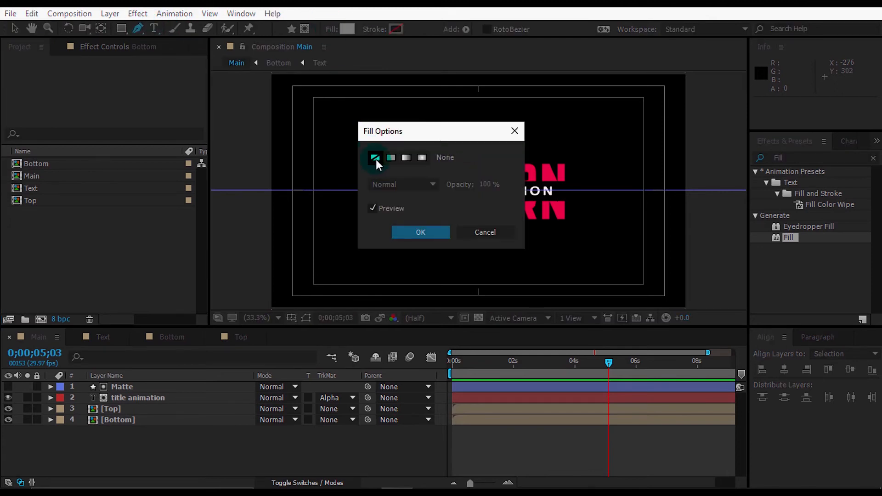
pyautogui.click(415, 232)
pyautogui.click(380, 29)
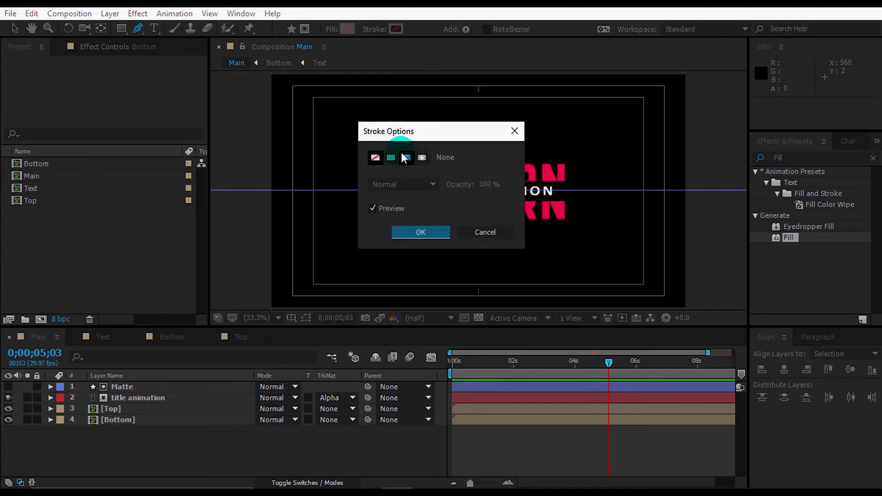
pyautogui.click(390, 157)
pyautogui.press('Return')
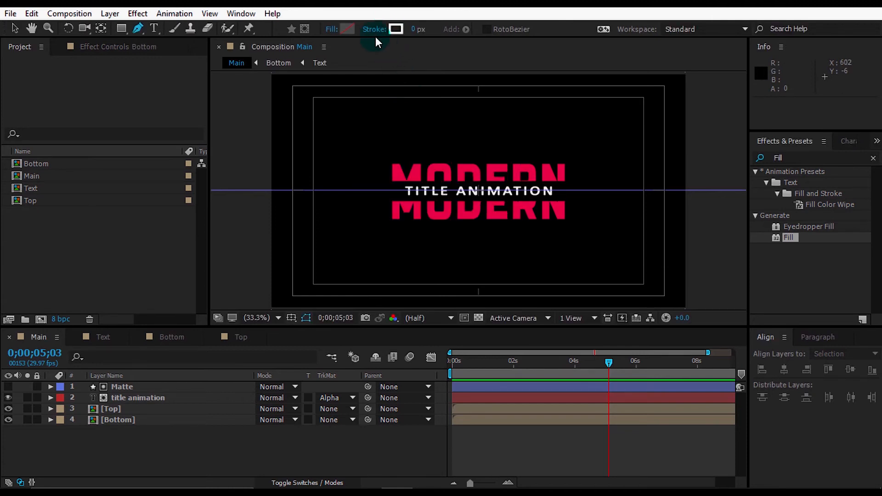
# Set the Pen tool's stroke to 10 px wide and pure white.
pyautogui.click(415, 26)
pyautogui.write('10')
pyautogui.click(484, 41)
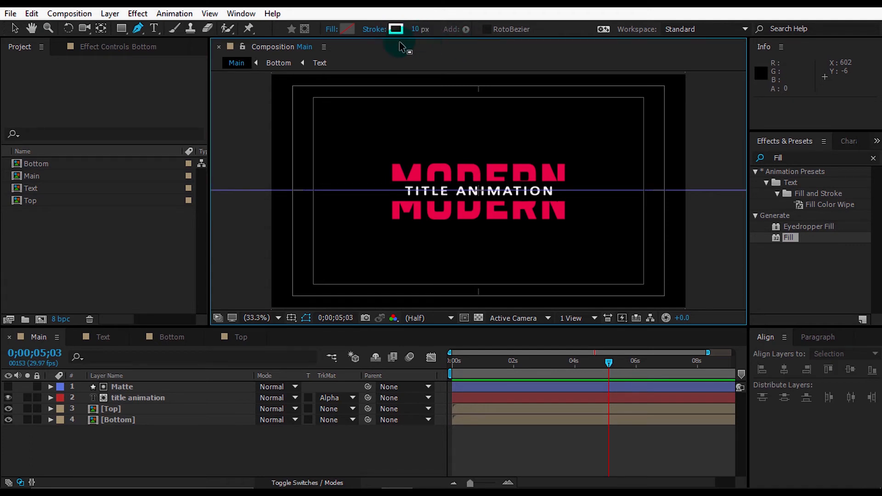
pyautogui.click(393, 31)
pyautogui.moveTo(98, 177); pyautogui.dragTo(18, 143)
pyautogui.click(308, 148)
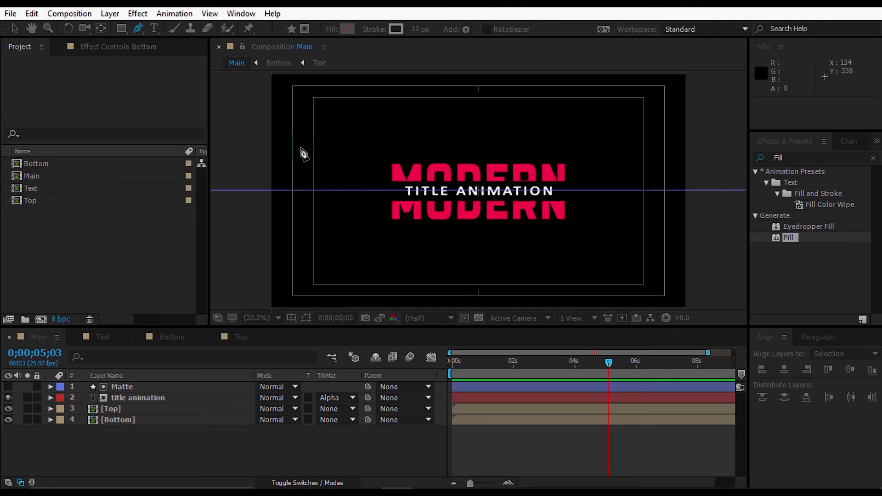
# Draw an open three-sided path from the center guide up, across above MODERN and back down, then center it horizontally in the composition.
pyautogui.click(313, 190)
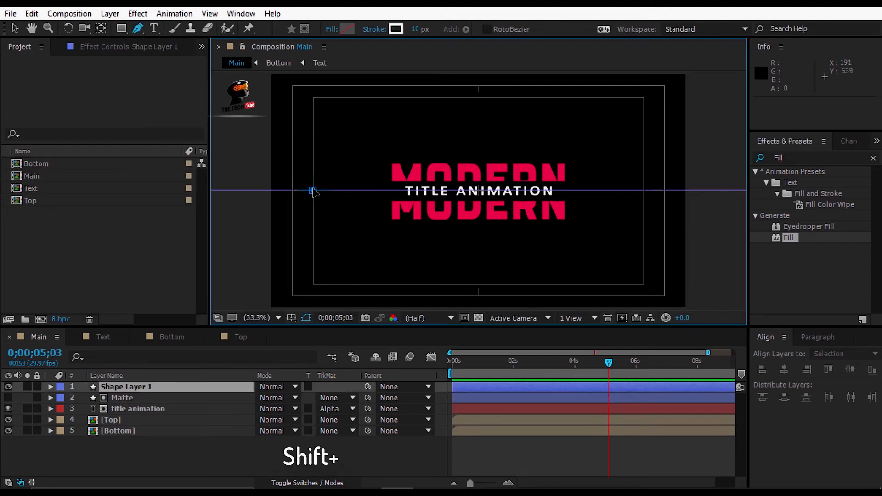
pyautogui.keyDown('shift'); pyautogui.click(312, 149); pyautogui.keyUp('shift')
pyautogui.keyDown('shift'); pyautogui.click(643, 149); pyautogui.keyUp('shift')
pyautogui.keyDown('shift'); pyautogui.click(643, 189); pyautogui.keyUp('shift')
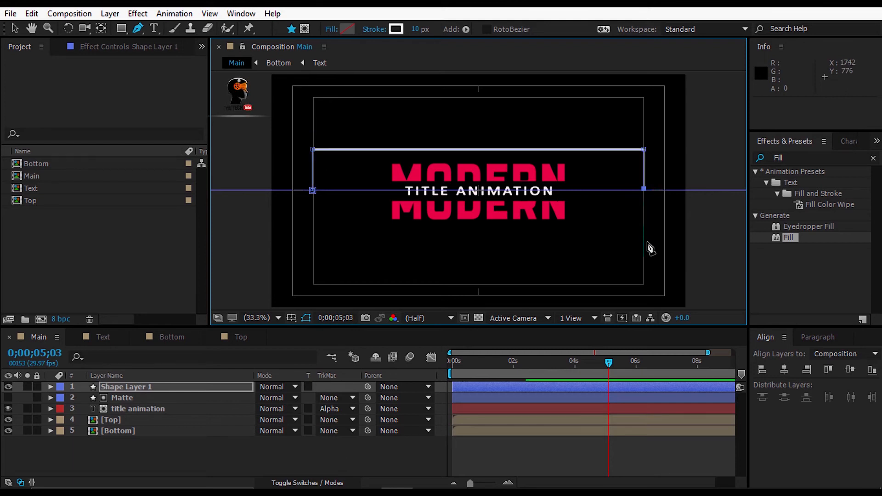
pyautogui.click(784, 370)
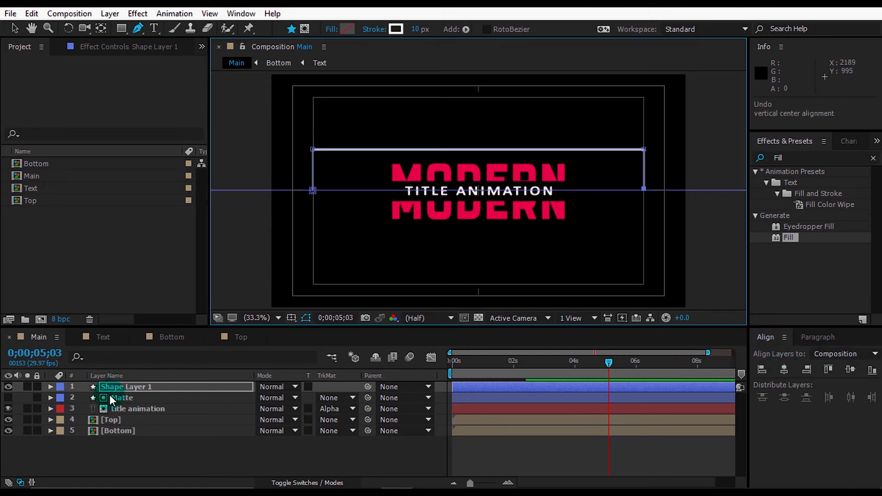
# Rename the new shape layer as Line and hide the safe margins and the guide in the composition view.
pyautogui.click(124, 386)
pyautogui.press('Return')
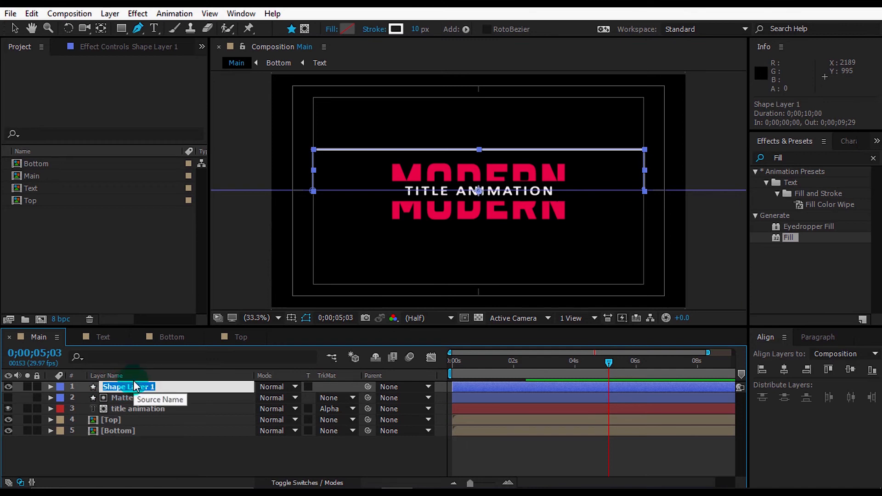
pyautogui.write('Line')
pyautogui.click(158, 459)
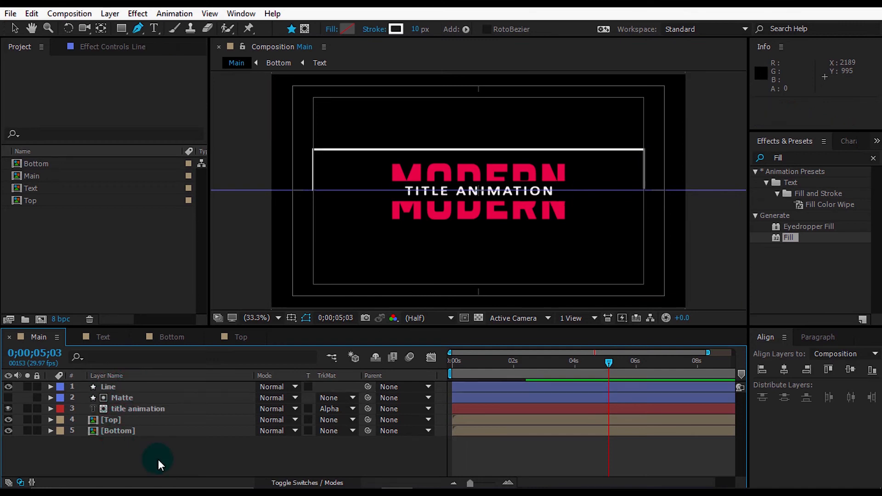
pyautogui.click(292, 318)
pyautogui.click(301, 332)
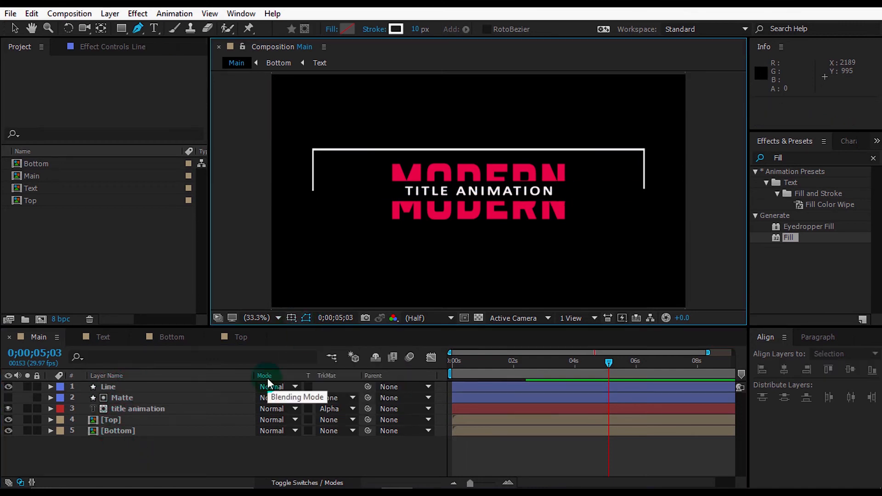
# Select Path 1 in the Line layer's Shape 1 and move its two left vertices inward toward the title.
pyautogui.click(105, 387)
pyautogui.click(51, 387)
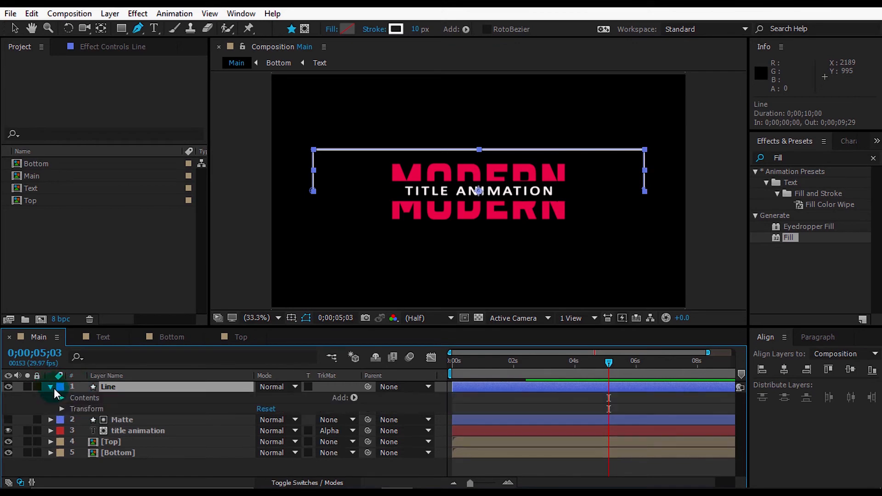
pyautogui.click(62, 397)
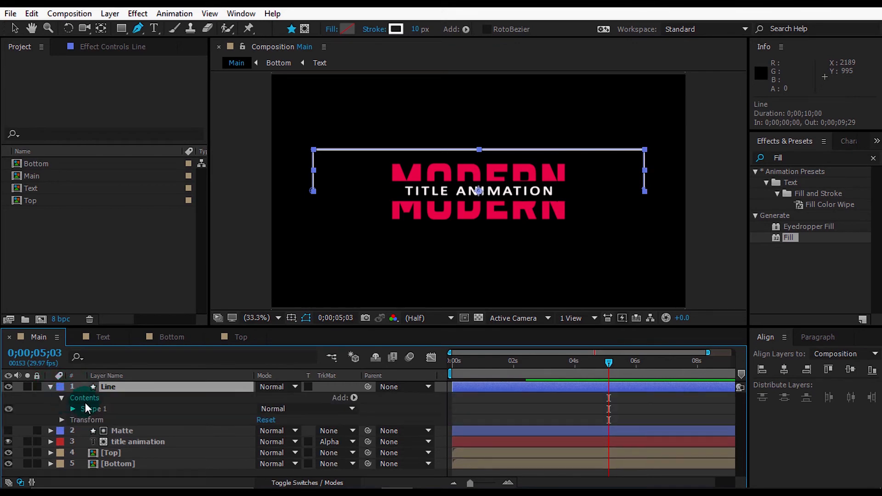
pyautogui.click(72, 409)
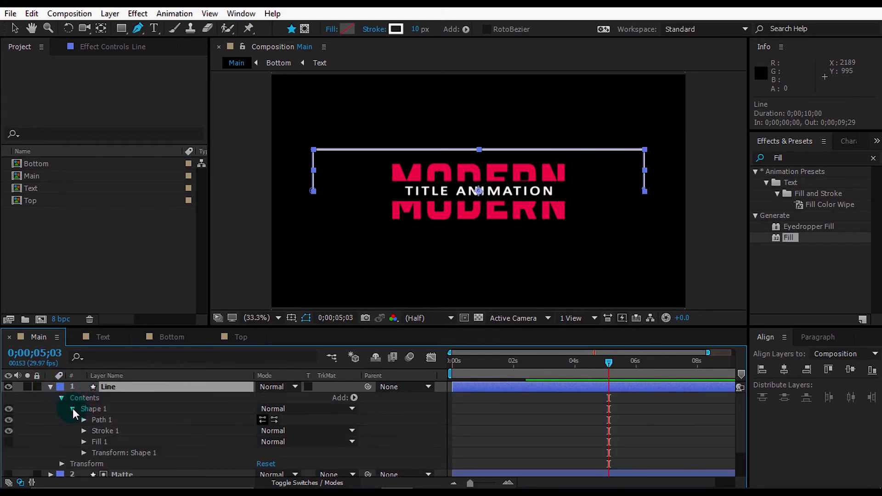
pyautogui.click(102, 420)
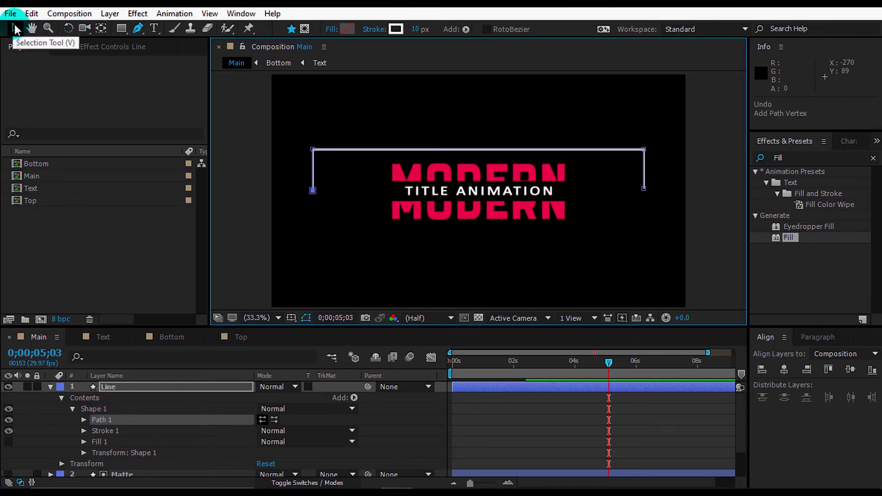
pyautogui.click(14, 27)
pyautogui.moveTo(291, 140); pyautogui.dragTo(333, 200)
pyautogui.hotkey('shift', 'Right')
pyautogui.hotkey('shift', 'Right')
pyautogui.hotkey('shift', 'Right')
pyautogui.hotkey('shift', 'Right')
pyautogui.hotkey('shift', 'Right')
pyautogui.hotkey('shift', 'Right')
pyautogui.hotkey('shift', 'Right')
pyautogui.hotkey('shift', 'Right')
pyautogui.hotkey('ctrl', 'z')
pyautogui.hotkey('ctrl', 'z')
pyautogui.hotkey('ctrl', 'z')
pyautogui.hotkey('shift', 'Right')
pyautogui.hotkey('shift', 'Right')
pyautogui.hotkey('shift', 'Right')
pyautogui.hotkey('shift', 'Right')
# Move the two right vertices of Path 1 inward toward the title.
pyautogui.moveTo(611, 108); pyautogui.dragTo(670, 216)
pyautogui.press('Left')
pyautogui.press('Left')
pyautogui.press('Left')
pyautogui.press('Left')
pyautogui.press('Left')
pyautogui.press('Left')
pyautogui.press('Left')
pyautogui.press('Left')
pyautogui.press('Left')
pyautogui.press('Left')
pyautogui.press('Left')
pyautogui.press('Left')
pyautogui.press('Left')
pyautogui.press('Left')
pyautogui.press('Left')
pyautogui.press('Left')
pyautogui.press('Left')
pyautogui.press('Left')
pyautogui.press('Left')
pyautogui.press('Left')
# Nudge the two left vertices of Path 1 further inward so the bracket sits evenly around the title.
pyautogui.moveTo(299, 124); pyautogui.dragTo(348, 234)
pyautogui.press('Right')
pyautogui.press('Right')
pyautogui.press('Right')
pyautogui.press('Right')
pyautogui.press('Right')
pyautogui.press('Right')
pyautogui.press('Right')
pyautogui.press('Right')
pyautogui.press('Right')
pyautogui.press('Right')
pyautogui.press('Right')
pyautogui.press('Right')
pyautogui.press('Right')
pyautogui.press('Right')
pyautogui.press('Right')
pyautogui.click(50, 386)
pyautogui.click(49, 386)
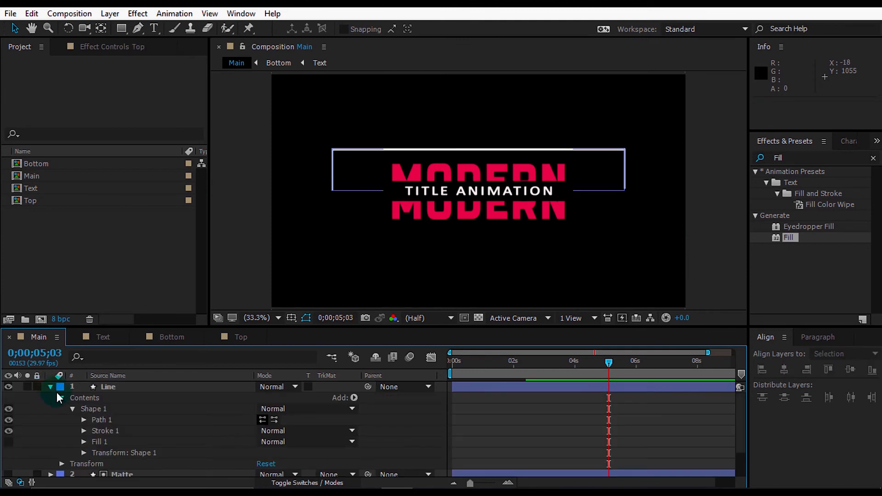
# Reselect Path 1 and bring its left side a little closer to the title.
pyautogui.click(97, 420)
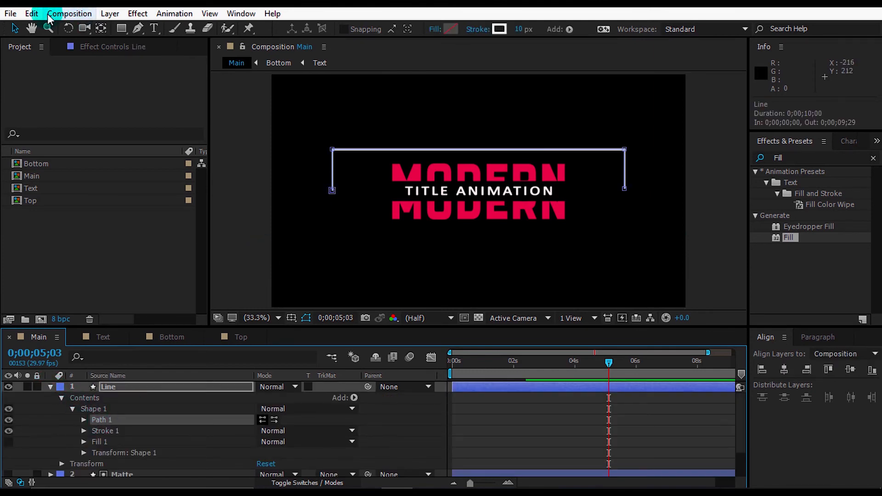
pyautogui.moveTo(313, 130); pyautogui.dragTo(343, 201)
pyautogui.press('Right')
pyautogui.press('Right')
pyautogui.press('Right')
pyautogui.press('Right')
pyautogui.press('Right')
pyautogui.press('Right')
pyautogui.press('Right')
pyautogui.press('Right')
pyautogui.press('Right')
pyautogui.press('Right')
pyautogui.press('Right')
pyautogui.press('Right')
pyautogui.press('Right')
pyautogui.press('Right')
pyautogui.press('Right')
# Bring the right side of Path 1 closer to the title by the same amount and collapse the Line layer.
pyautogui.moveTo(604, 136); pyautogui.dragTo(636, 215)
pyautogui.press('Left')
pyautogui.press('Left')
pyautogui.press('Left')
pyautogui.press('Left')
pyautogui.press('Left')
pyautogui.press('Left')
pyautogui.press('Left')
pyautogui.press('Left')
pyautogui.press('Left')
pyautogui.press('Left')
pyautogui.press('Left')
pyautogui.press('Left')
pyautogui.press('Left')
pyautogui.press('Left')
pyautogui.press('Left')
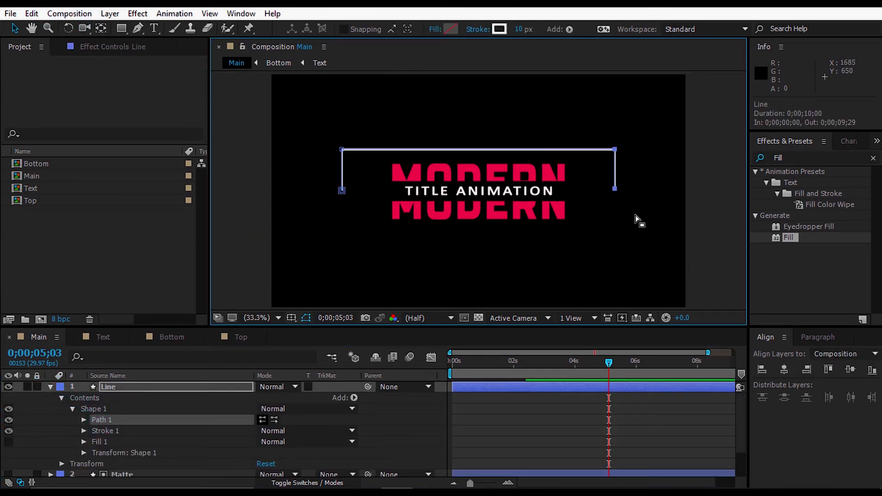
pyautogui.click(50, 386)
pyautogui.click(187, 463)
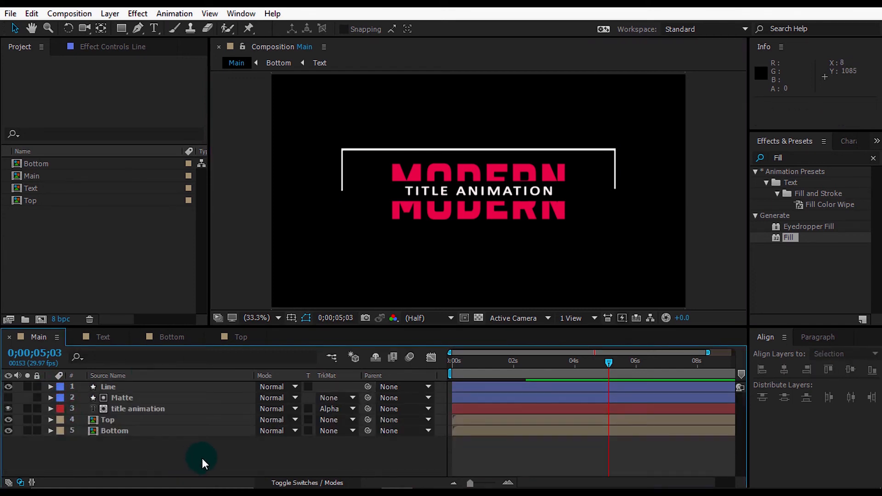
# Add Trim Paths to the Line layer and expand its Start, End and Offset properties.
pyautogui.click(50, 387)
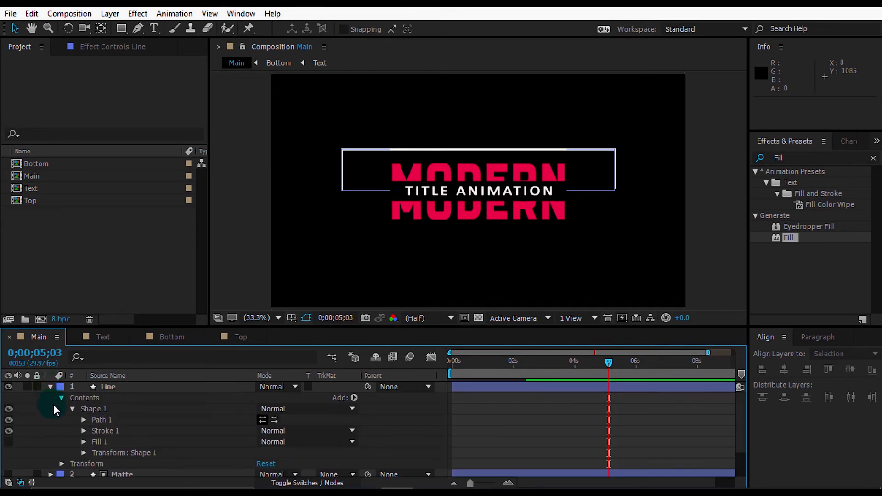
pyautogui.click(353, 398)
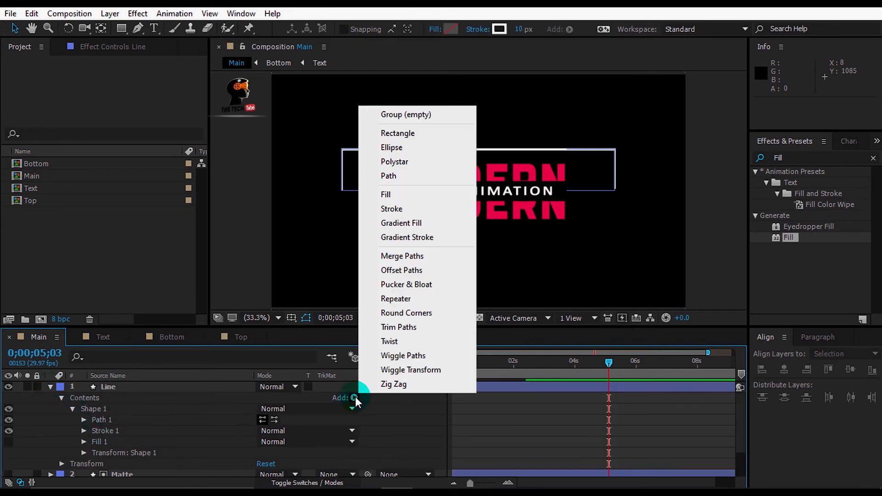
pyautogui.click(384, 327)
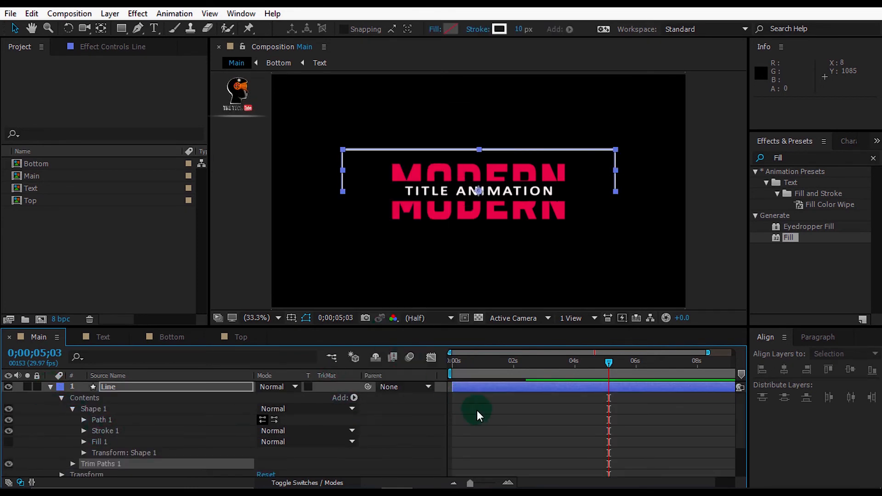
pyautogui.click(73, 409)
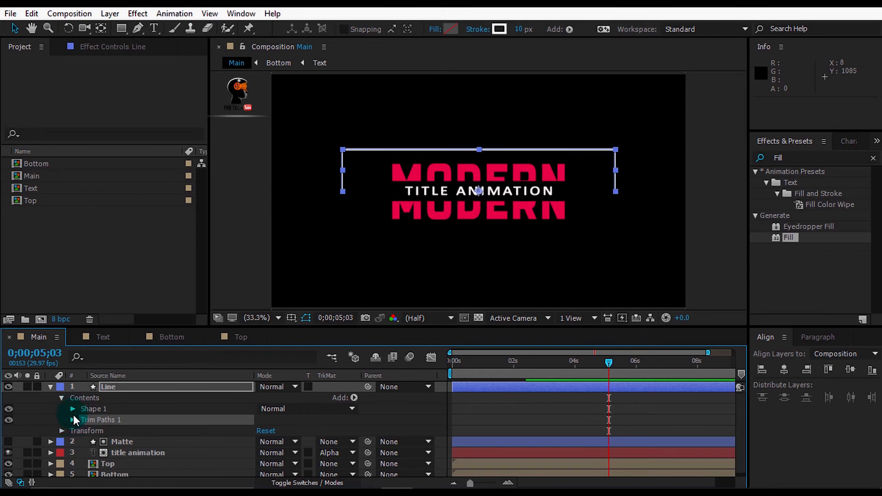
pyautogui.click(73, 420)
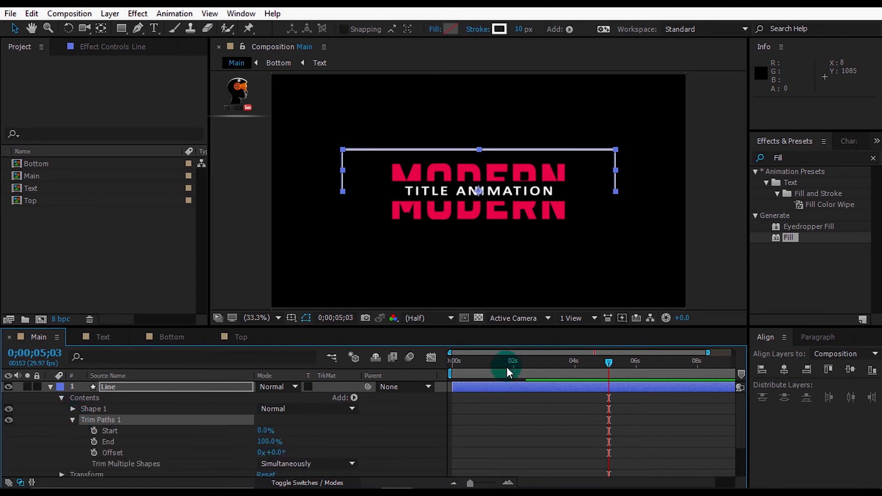
# Set a Trim Paths End keyframe of 0% on the Line layer at 0;00;00;00.
pyautogui.click(461, 363)
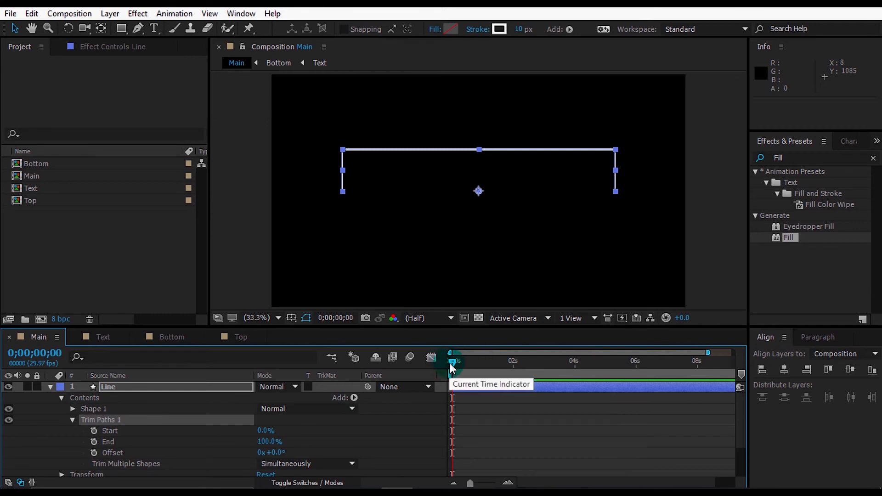
pyautogui.click(269, 442)
pyautogui.write('0')
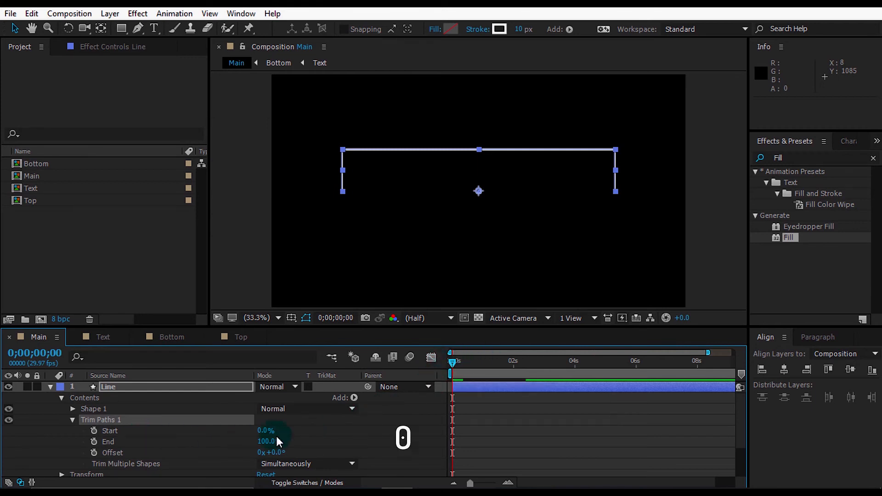
pyautogui.press('Return')
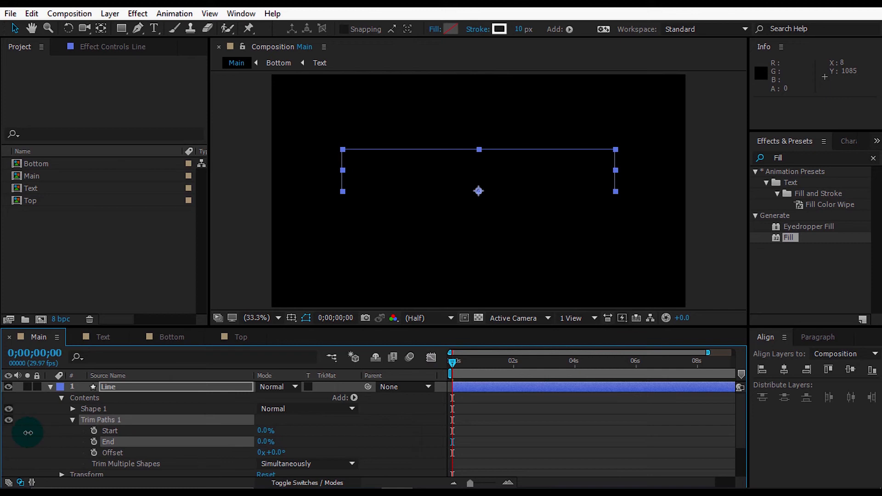
pyautogui.click(96, 443)
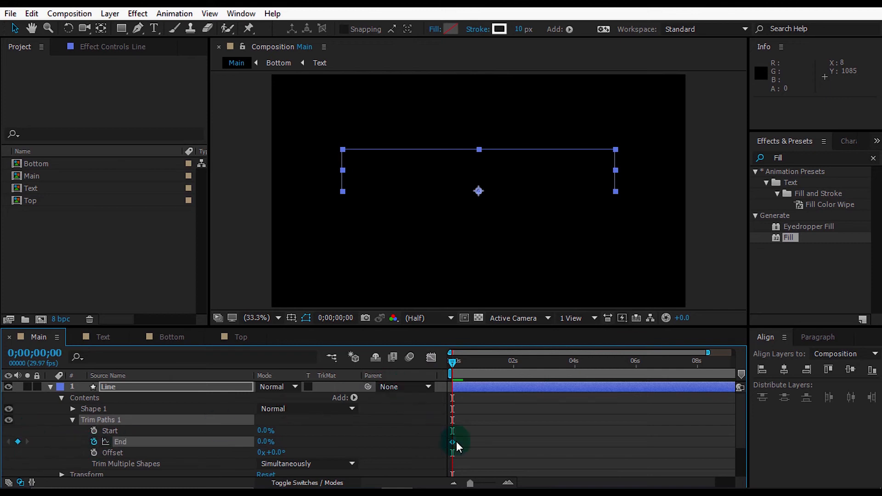
# Add a Trim Paths End keyframe of 100% at 0;00;00;29 and preview the line drawing on.
pyautogui.click(507, 482)
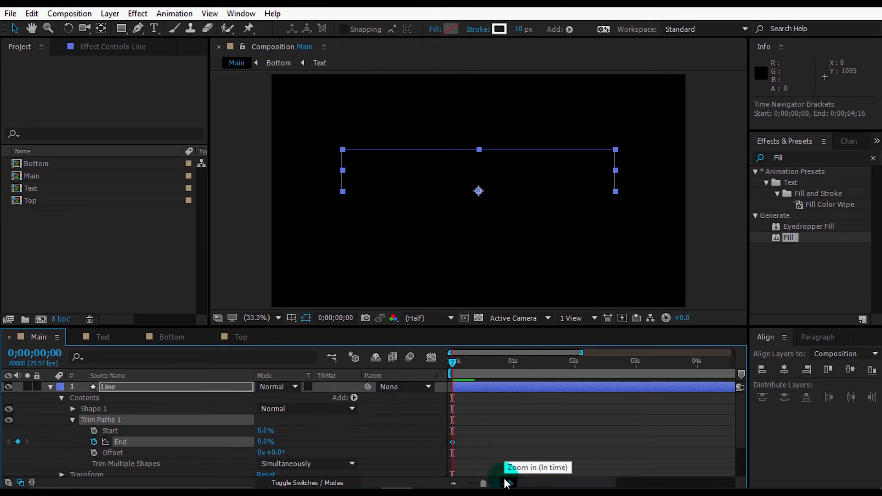
pyautogui.click(515, 363)
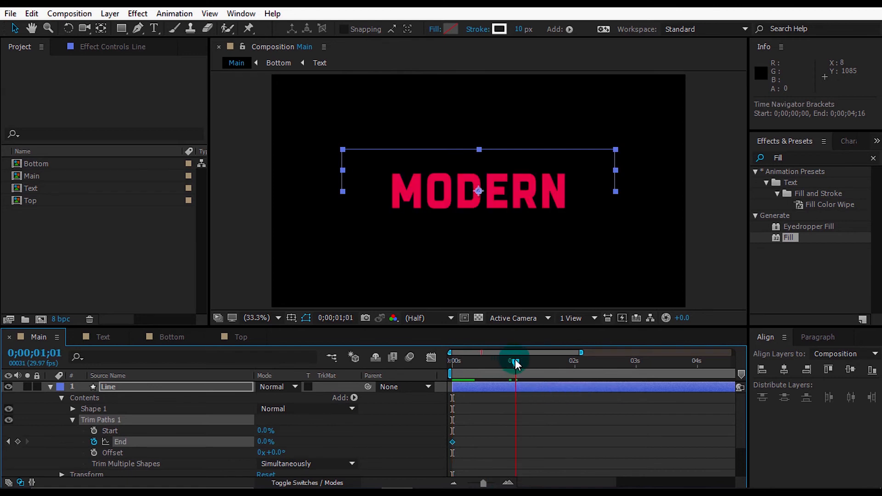
pyautogui.moveTo(515, 363); pyautogui.dragTo(512, 361)
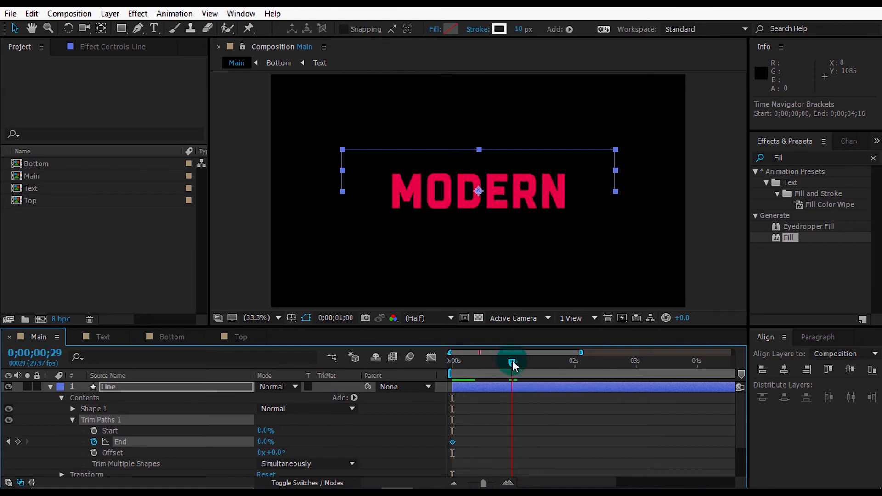
pyautogui.click(266, 442)
pyautogui.write('100')
pyautogui.press('Return')
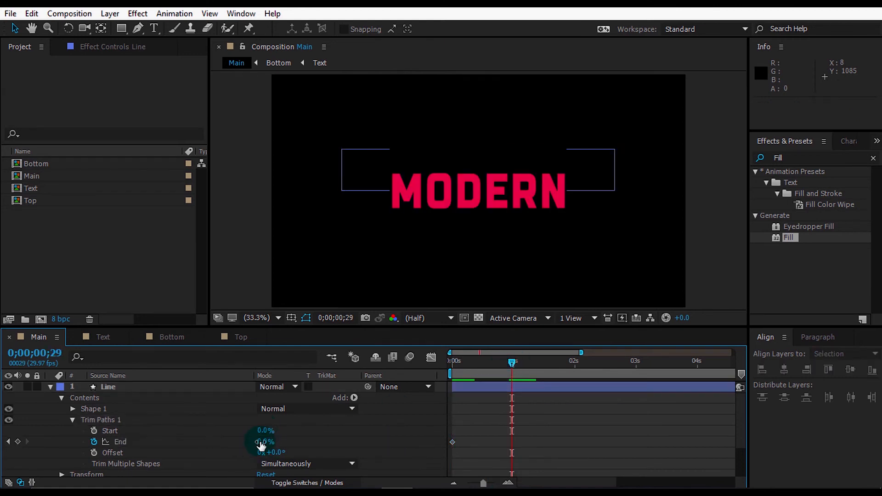
pyautogui.moveTo(658, 451); pyautogui.dragTo(660, 452)
pyautogui.moveTo(499, 360); pyautogui.dragTo(443, 371)
pyautogui.press('space')
pyautogui.press('space')
# Apply Easy Ease to both Trim Paths End keyframes.
pyautogui.moveTo(552, 437); pyautogui.dragTo(448, 446)
pyautogui.rightClick(452, 444)
pyautogui.moveTo(503, 434)
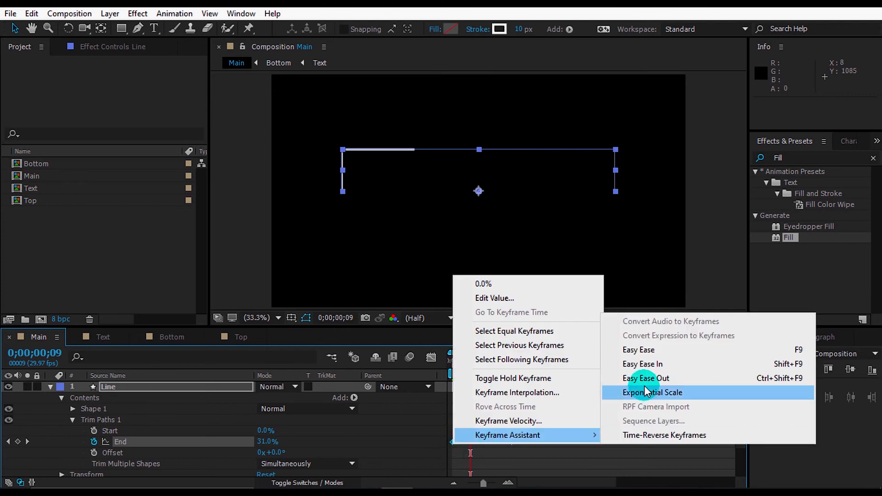
pyautogui.click(641, 349)
# Lengthen the last End keyframe's incoming ease in the speed graph so the speed peaks early, and preview from the start.
pyautogui.click(431, 358)
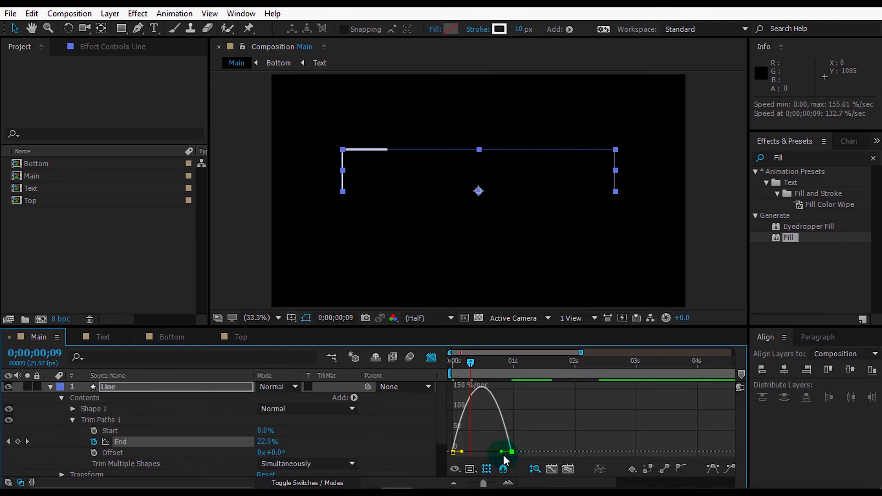
pyautogui.moveTo(504, 454); pyautogui.dragTo(469, 454)
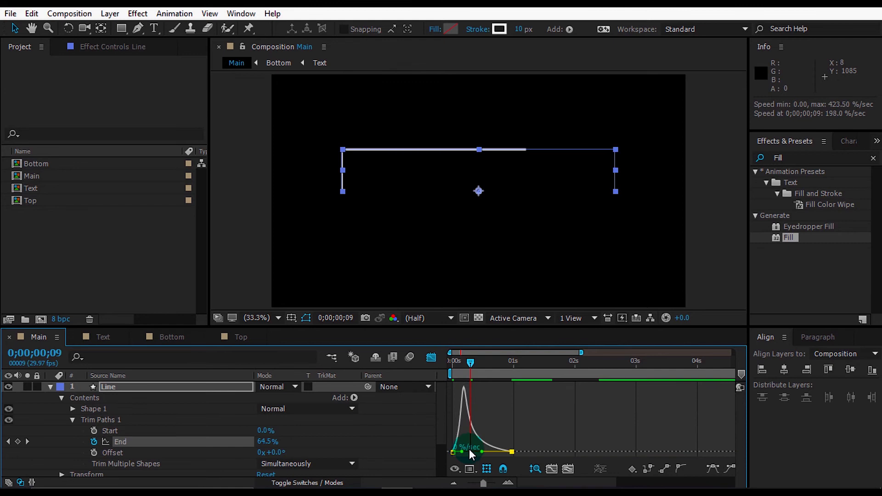
pyautogui.click(428, 363)
pyautogui.press('Home')
pyautogui.press('space')
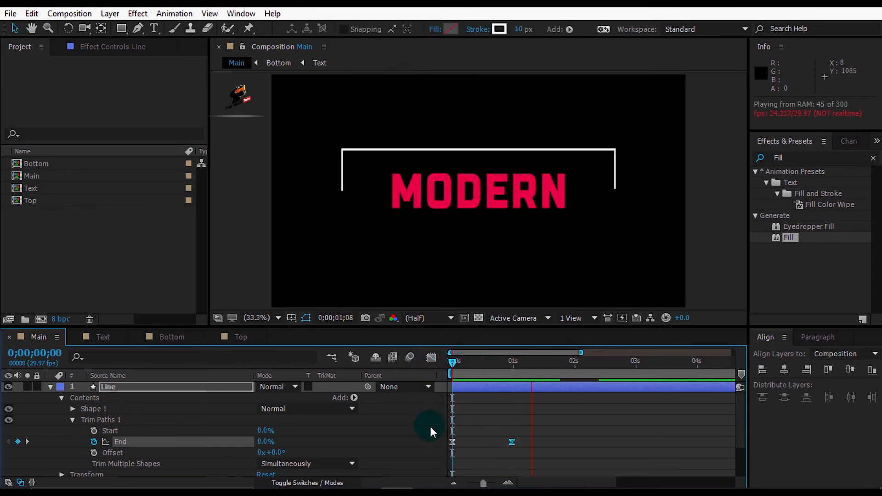
# Collapse the Line layer and pre-compose it as Stroke.
pyautogui.click(51, 387)
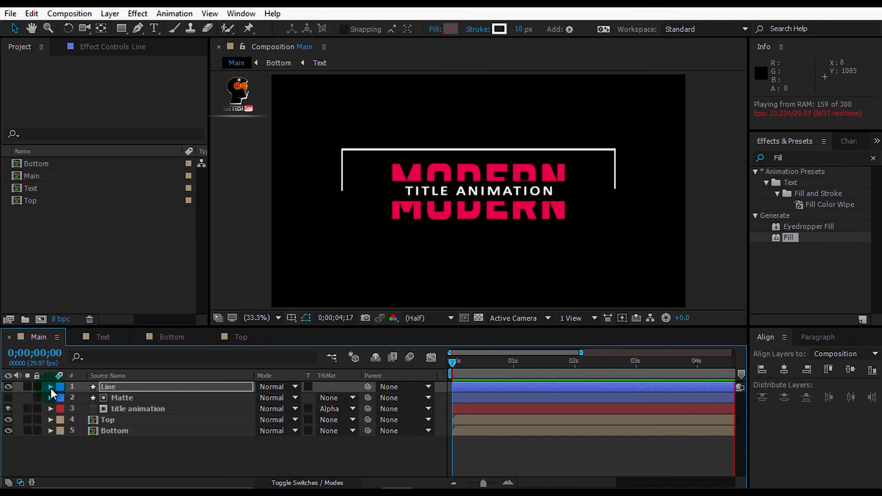
pyautogui.click(125, 458)
pyautogui.click(131, 386)
pyautogui.rightClick(131, 385)
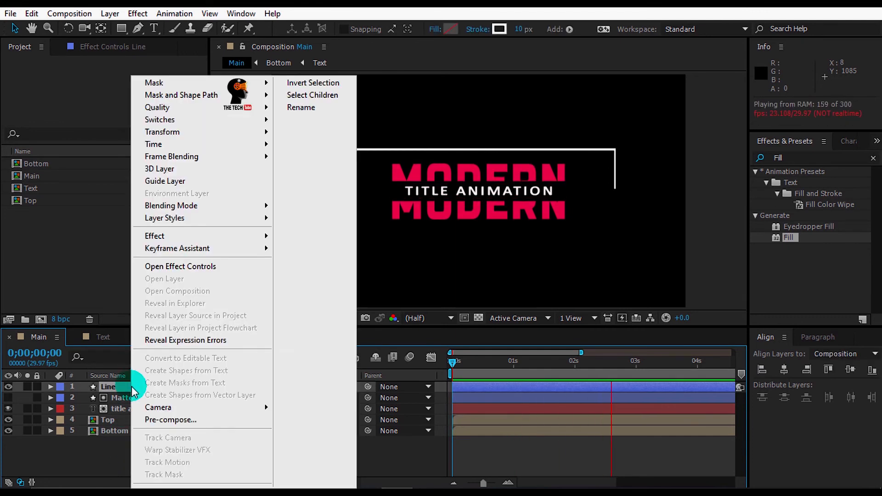
pyautogui.click(165, 421)
pyautogui.write('Line')
pyautogui.click(470, 275)
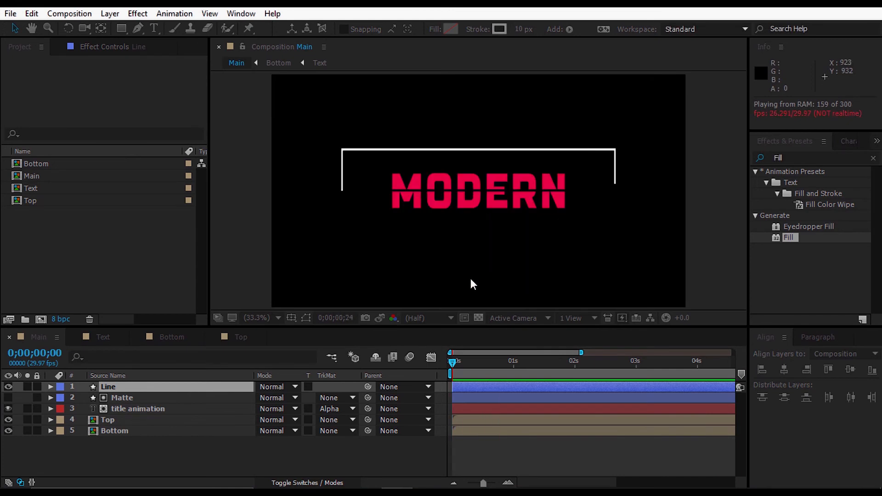
# Open the Stroke composition and set the Line layer's stroke width to 15 px.
pyautogui.click(171, 388)
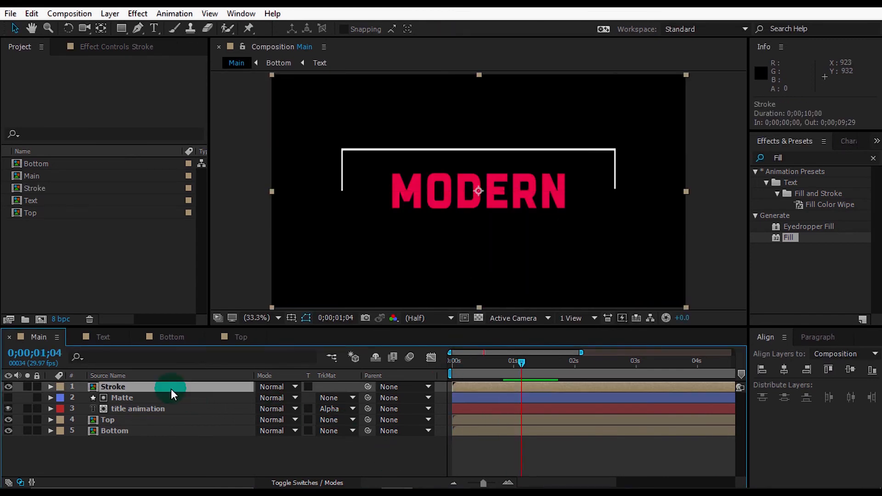
pyautogui.doubleClick(171, 388)
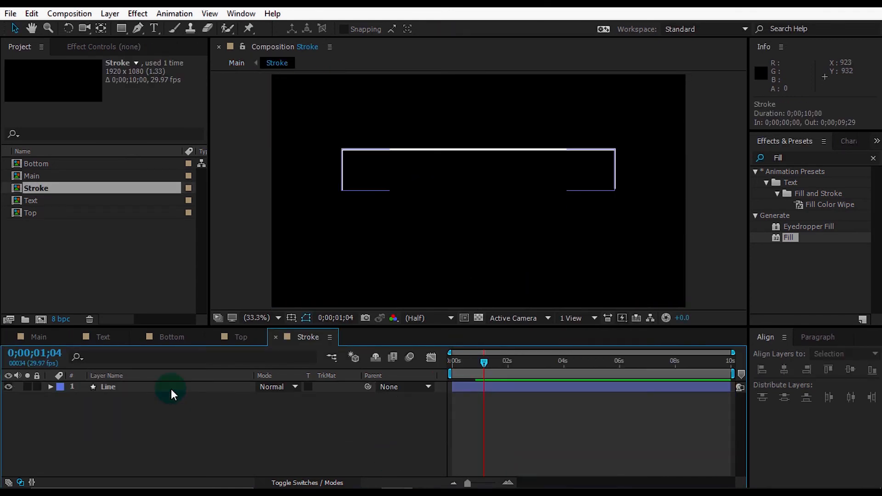
pyautogui.click(178, 385)
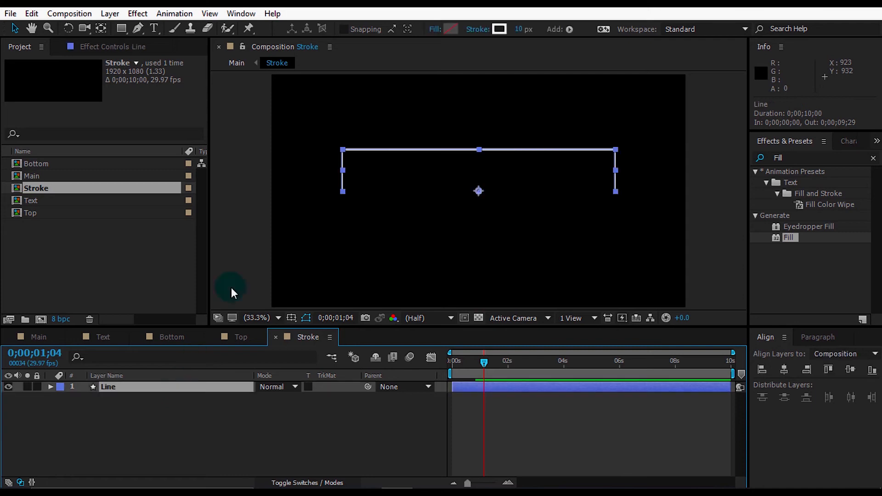
pyautogui.click(520, 29)
pyautogui.write('15')
pyautogui.press('Return')
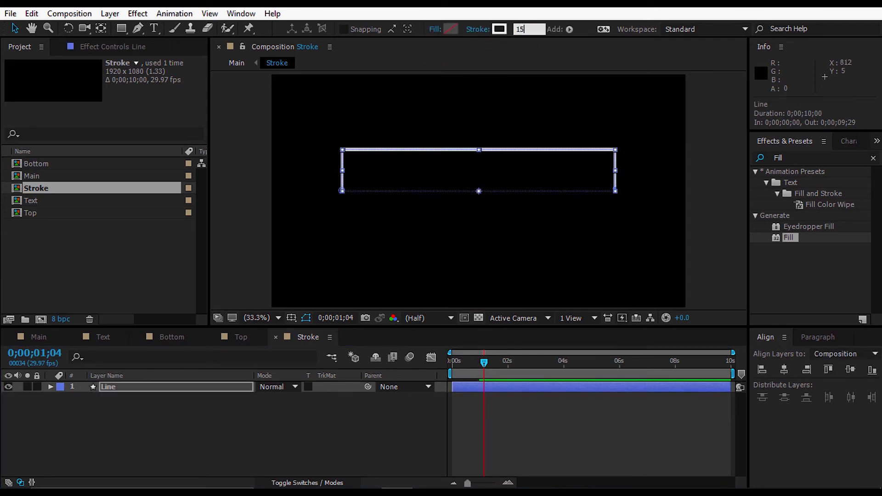
pyautogui.click(522, 67)
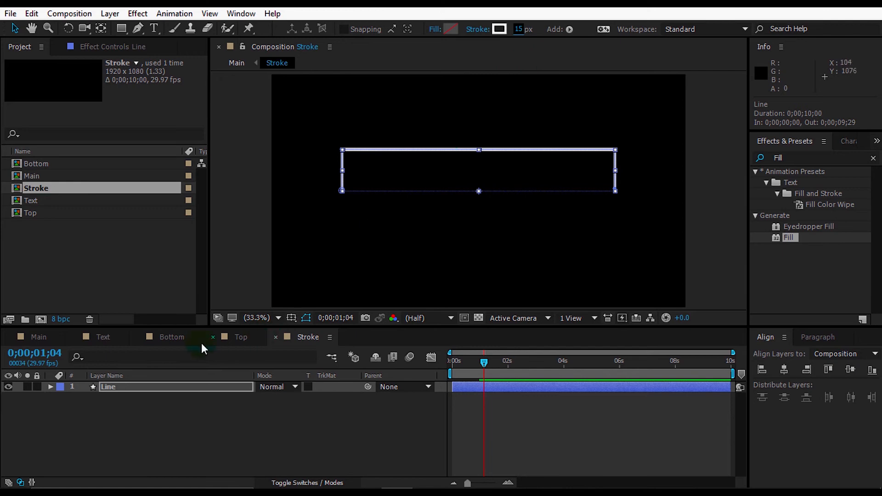
# Duplicate the Stroke layer in the Main composition and set the copy's rotation to 180° to complete the frame.
pyautogui.click(45, 338)
pyautogui.click(147, 390)
pyautogui.hotkey('ctrl', 'd')
pyautogui.press('r')
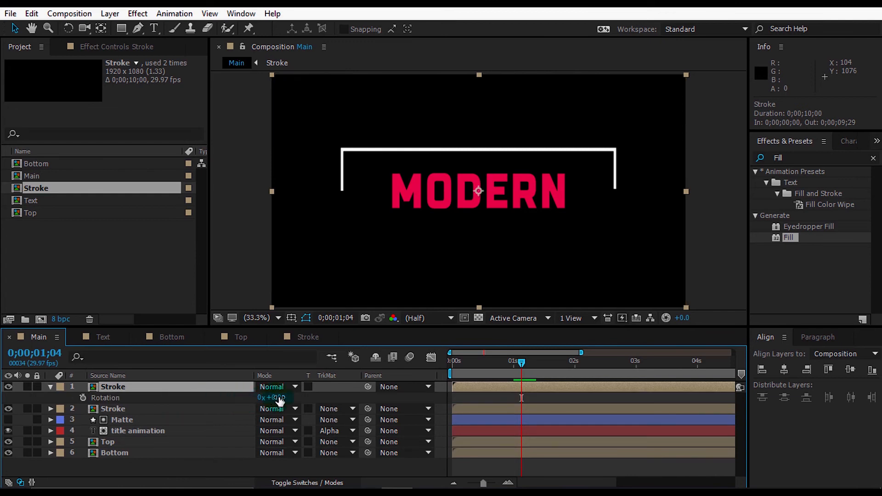
pyautogui.write('18')
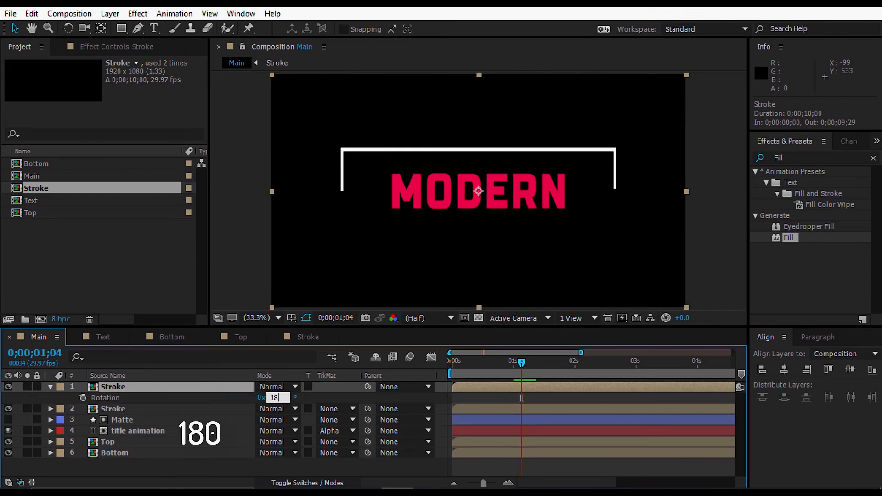
pyautogui.press('Return')
pyautogui.click(50, 387)
# Scale the Text layer in the Top composition to 120%.
pyautogui.click(144, 440)
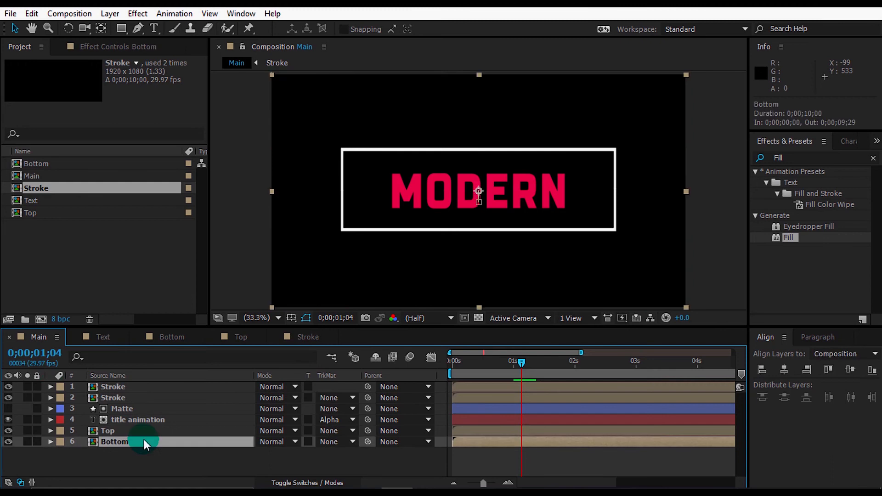
pyautogui.click(244, 338)
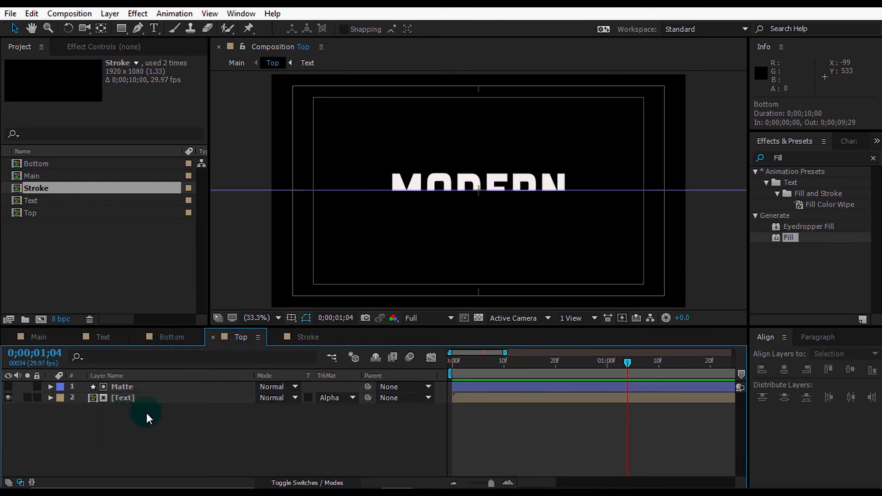
pyautogui.click(158, 387)
pyautogui.click(156, 398)
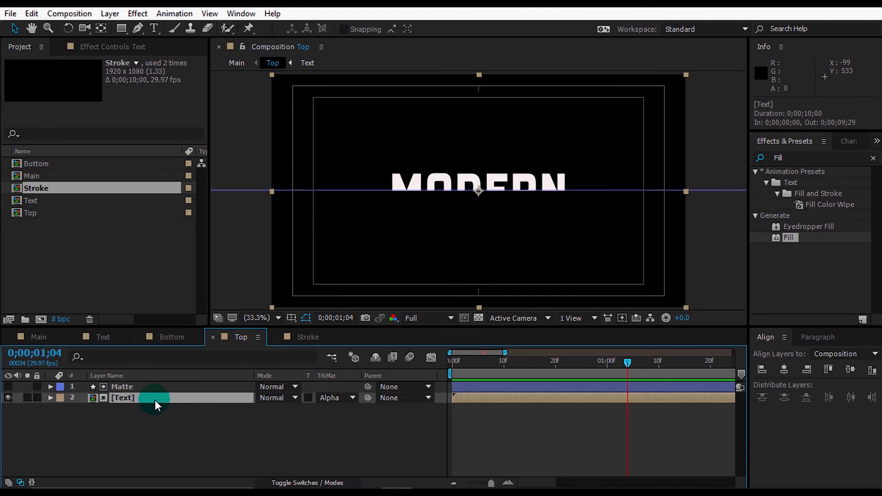
pyautogui.press('s')
pyautogui.click(299, 409)
pyautogui.write('120')
pyautogui.press('Return')
# Scale the Text layer in the Bottom composition to 120%, matching the upper half.
pyautogui.click(163, 337)
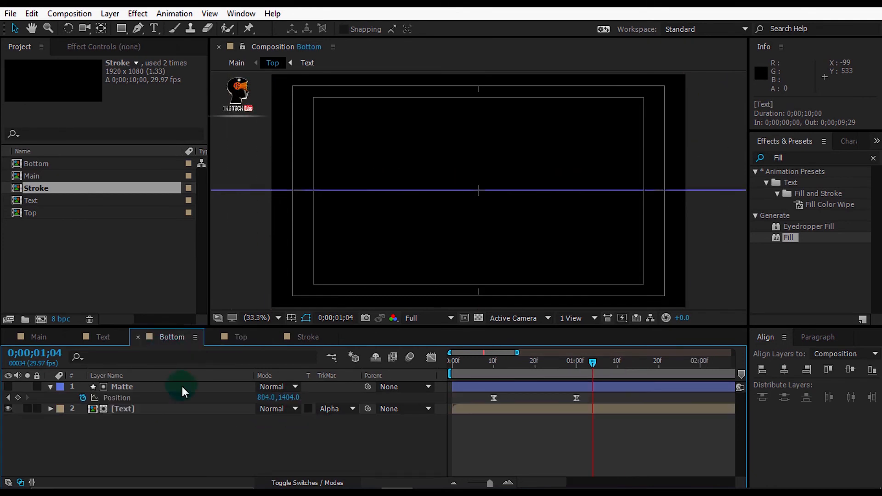
pyautogui.click(177, 409)
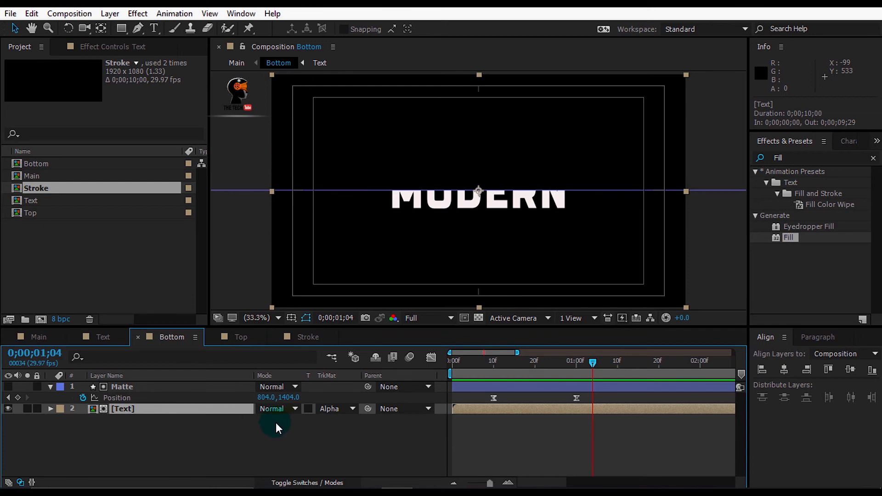
pyautogui.press('s')
pyautogui.click(298, 420)
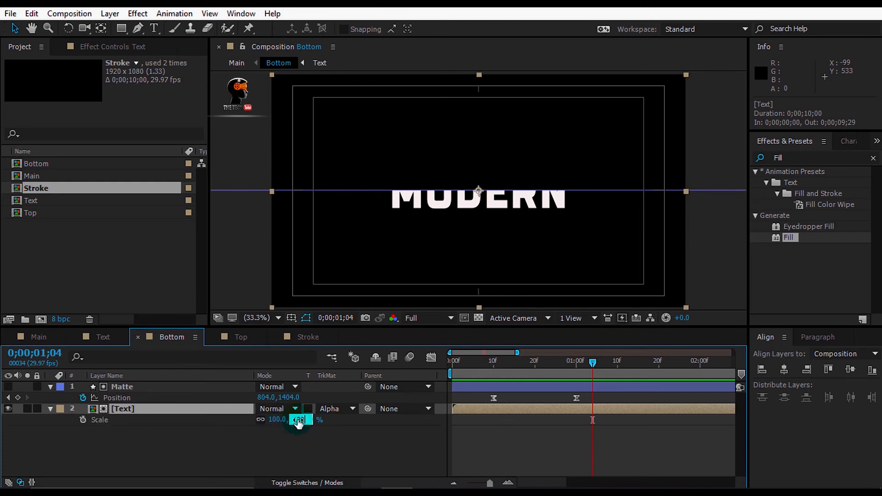
pyautogui.press('Return')
# Return to the Main composition, preview the enlarged title from the start, and deselect all layers.
pyautogui.click(38, 337)
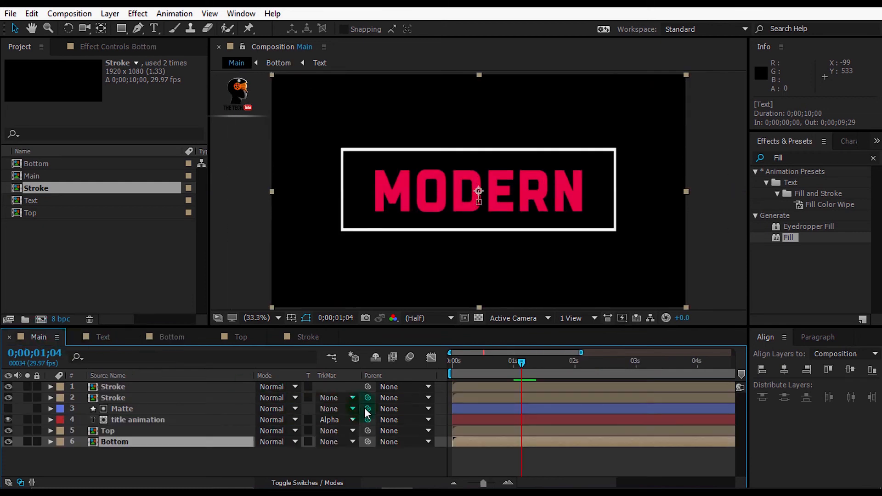
pyautogui.moveTo(508, 363); pyautogui.dragTo(452, 363)
pyautogui.press('space')
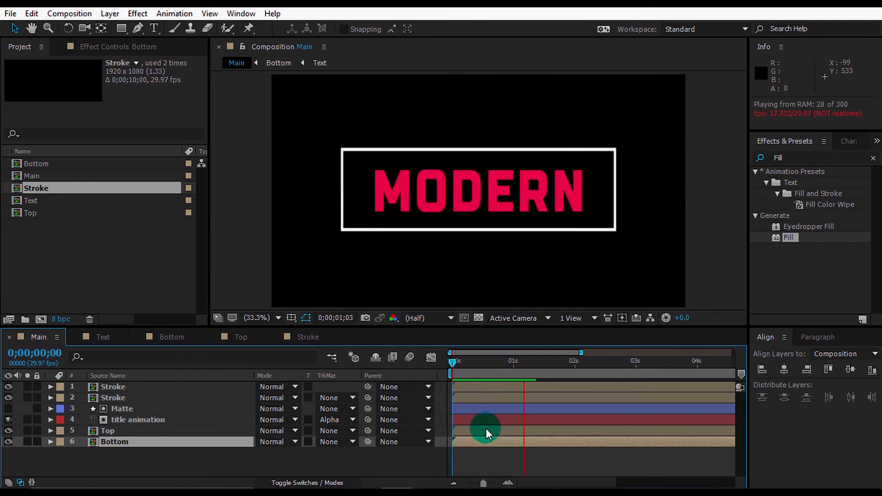
pyautogui.press('space')
pyautogui.press('F2')
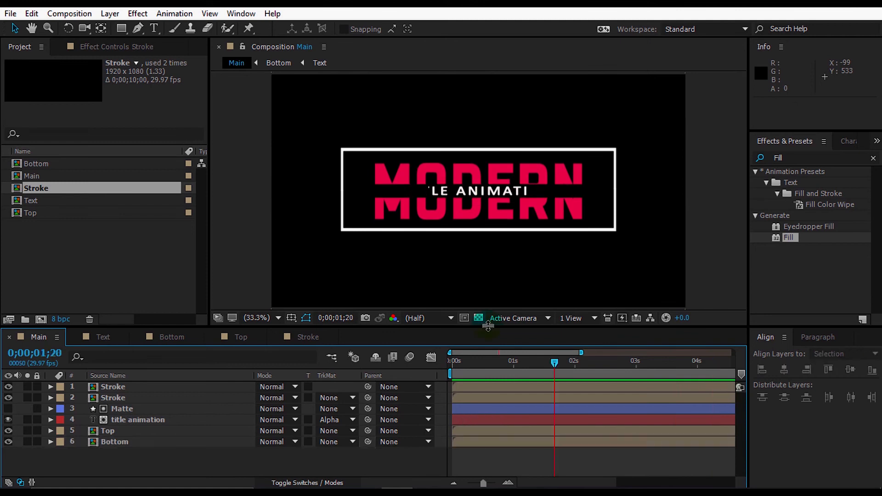
# Enlarge the timeline area, select all six layers of the Main composition and reveal their keyframed properties.
pyautogui.moveTo(488, 325); pyautogui.dragTo(488, 306)
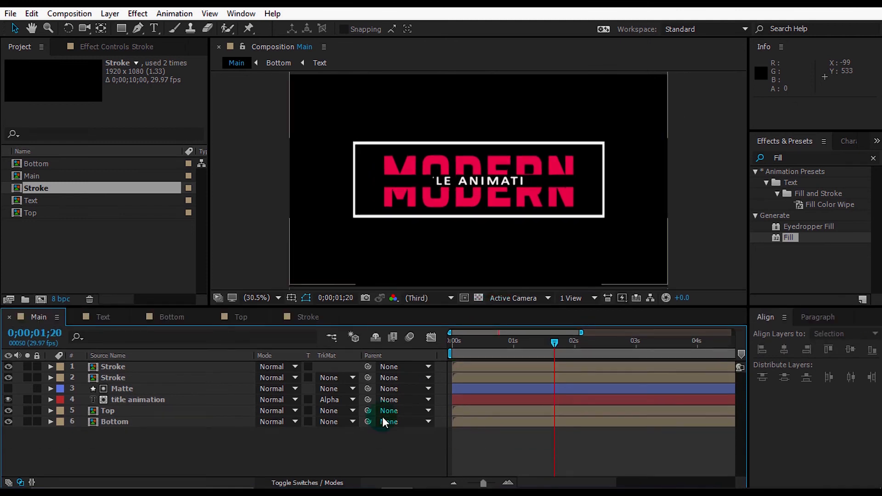
pyautogui.moveTo(230, 402); pyautogui.dragTo(207, 360)
pyautogui.press('u')
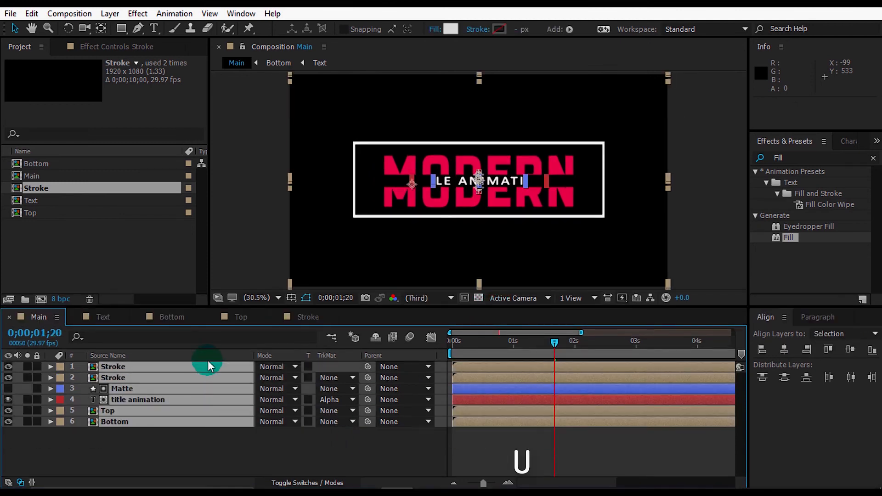
pyautogui.click(592, 401)
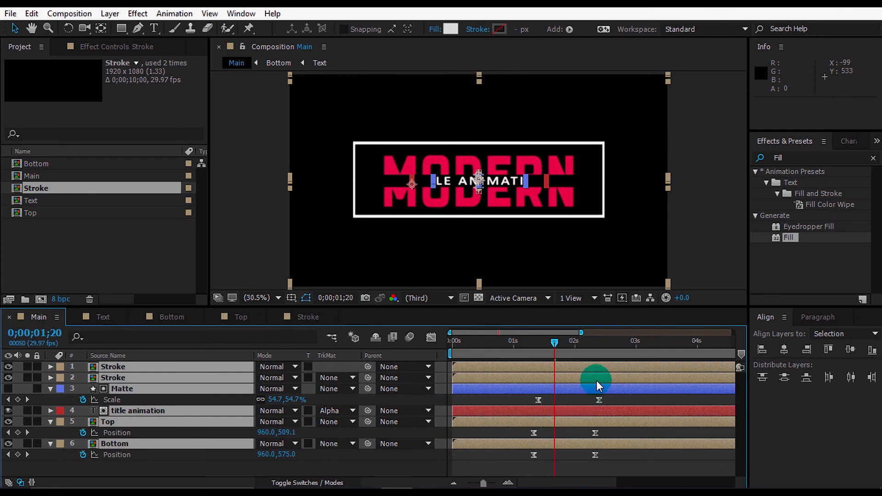
pyautogui.click(181, 367)
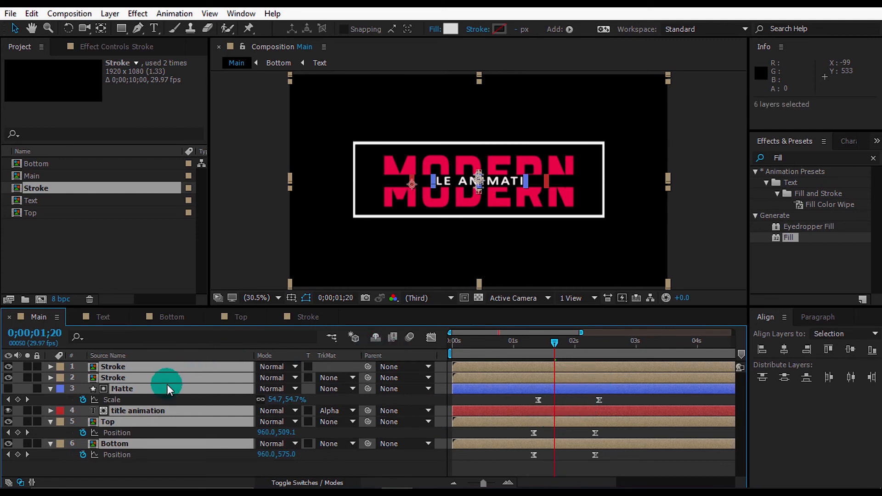
# Select only the second Stroke layer in the Main composition and reveal its Position property.
pyautogui.click(165, 455)
pyautogui.click(122, 367)
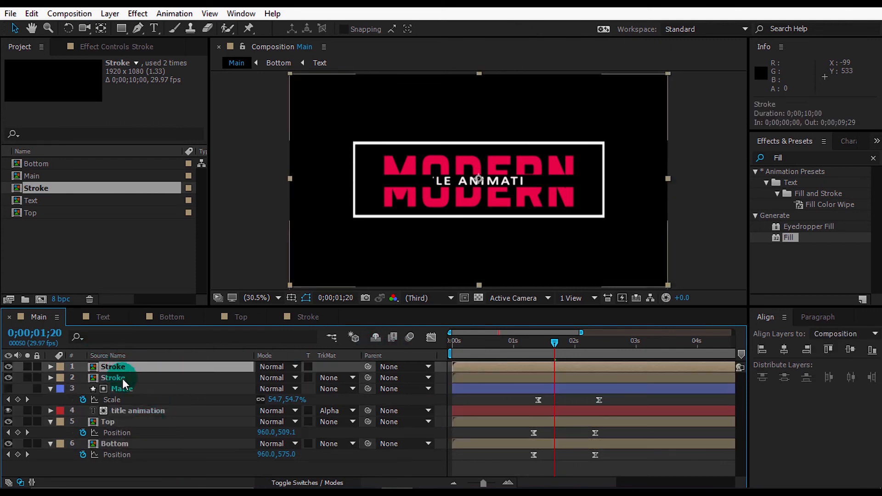
pyautogui.keyDown('shift'); pyautogui.click(123, 379); pyautogui.keyUp('shift')
pyautogui.click(122, 379)
pyautogui.press('p')
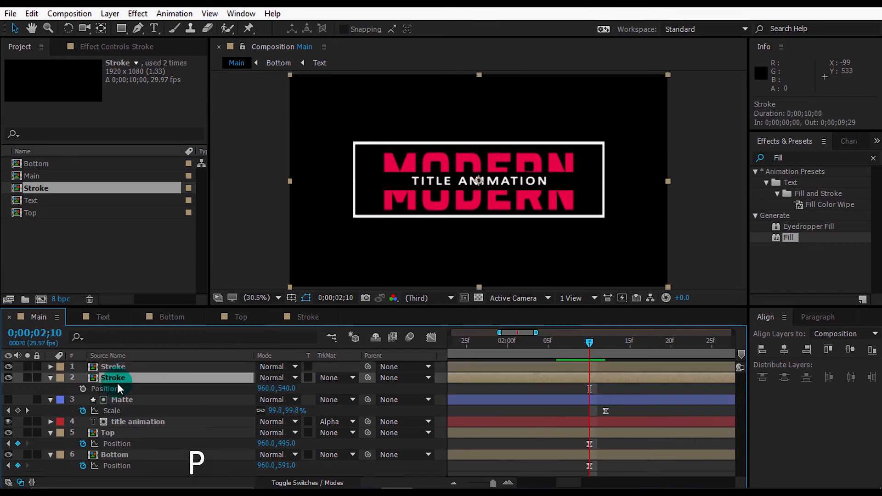
# Start Position keyframing on the second Stroke layer at 0;00;01;10, aligned with the first keyframes of the Top and Bottom layers.
pyautogui.click(454, 482)
pyautogui.click(472, 429)
pyautogui.click(534, 365)
pyautogui.moveTo(537, 341); pyautogui.dragTo(528, 346)
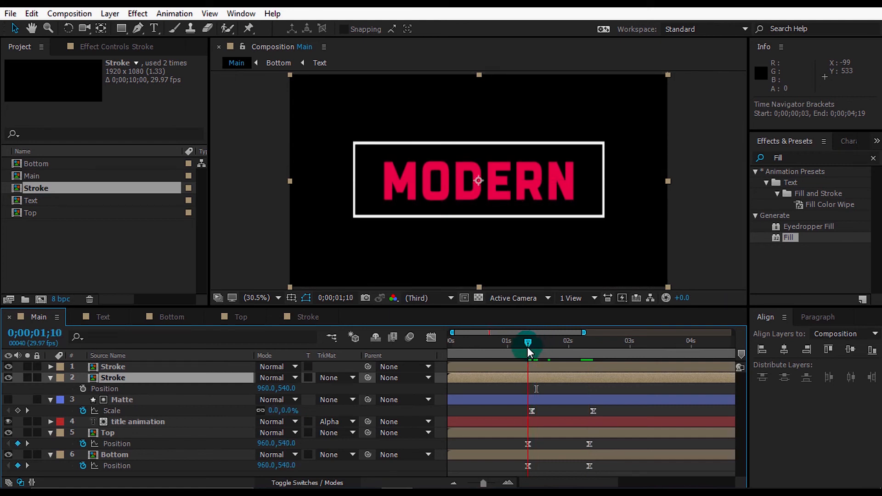
pyautogui.click(503, 482)
pyautogui.click(503, 481)
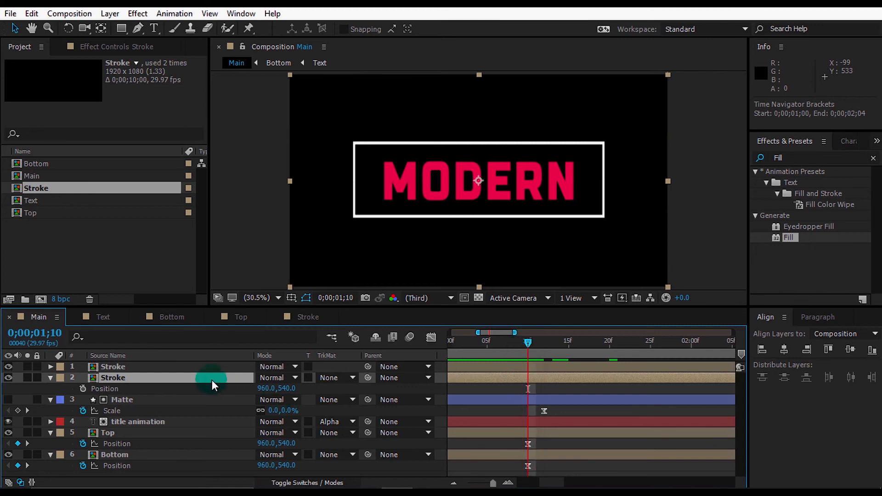
pyautogui.click(150, 375)
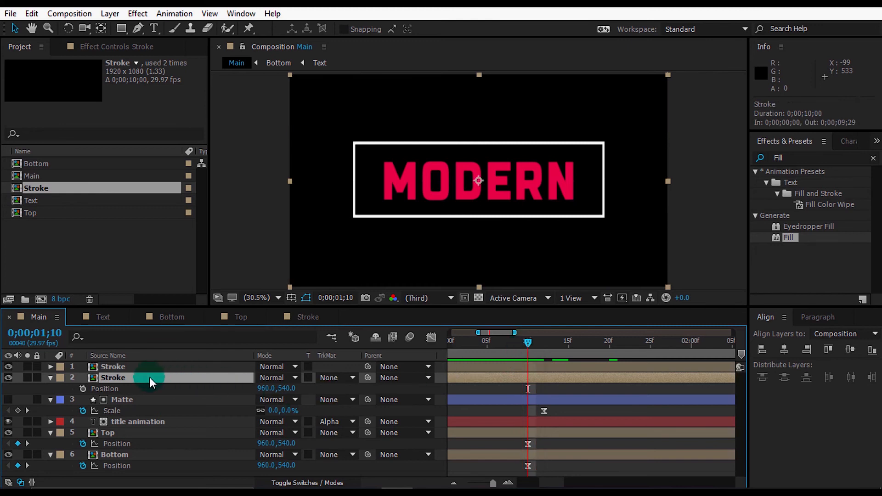
pyautogui.click(82, 389)
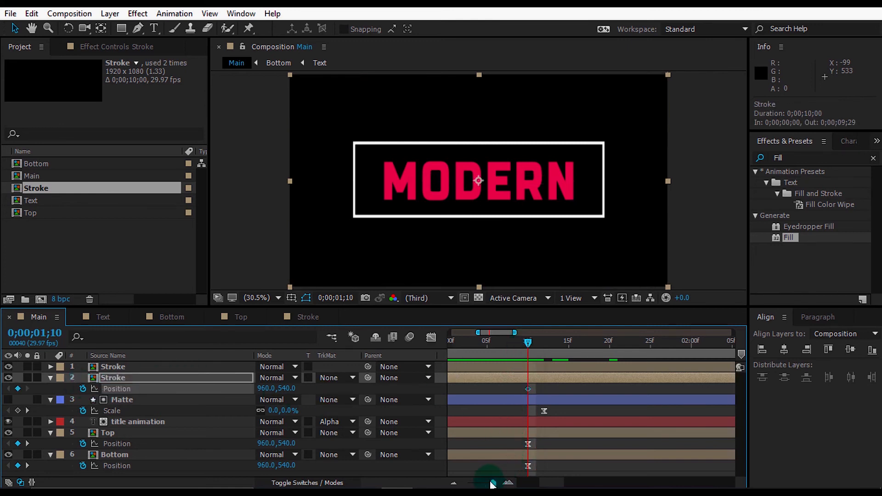
# At 0;00;02;10, move the second Stroke layer up to Position 960.0, 483.0 so the upper bracket parts from the lower one.
pyautogui.moveTo(493, 483); pyautogui.dragTo(486, 483)
pyautogui.moveTo(632, 341); pyautogui.dragTo(629, 345)
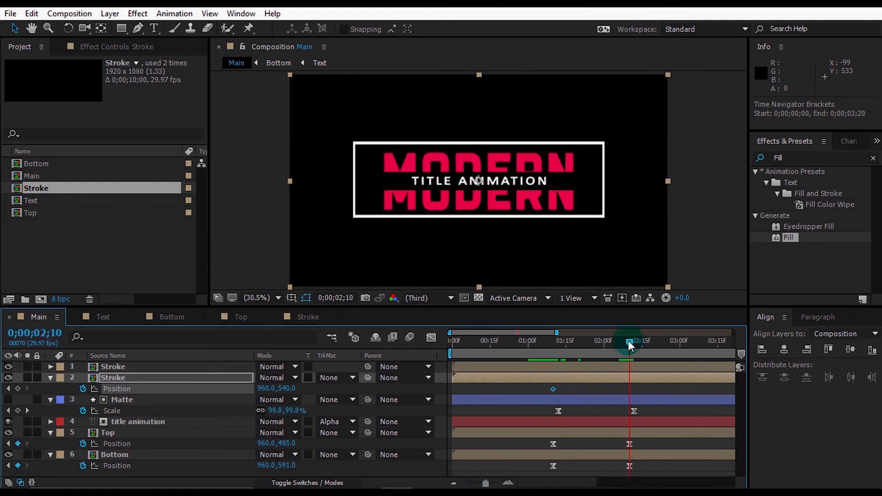
pyautogui.click(511, 481)
pyautogui.click(511, 481)
pyautogui.click(187, 378)
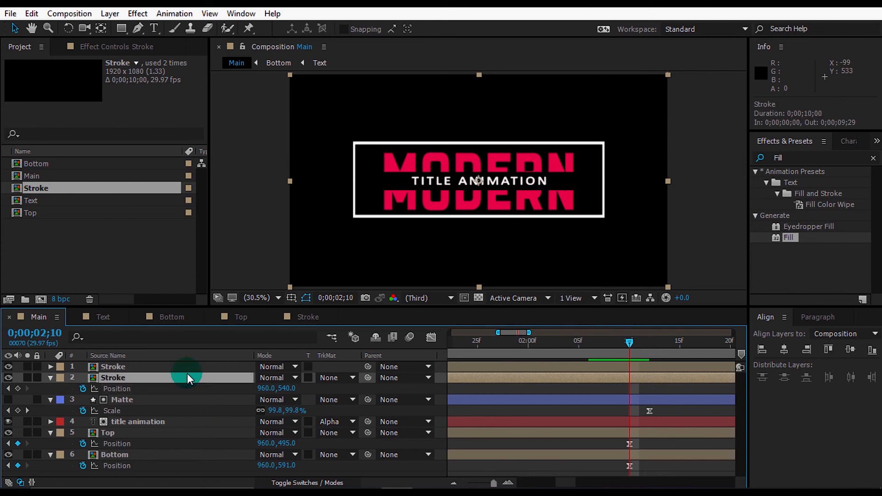
pyautogui.hotkey('shift', 'Up')
pyautogui.hotkey('shift', 'Up')
pyautogui.hotkey('shift', 'Up')
pyautogui.hotkey('shift', 'Up')
pyautogui.hotkey('shift', 'Up')
pyautogui.hotkey('shift', 'Up')
pyautogui.press('Up')
pyautogui.press('Up')
pyautogui.press('Up')
pyautogui.press('Down')
pyautogui.press('Down')
pyautogui.press('Down')
pyautogui.press('Down')
pyautogui.press('Down')
pyautogui.press('Down')
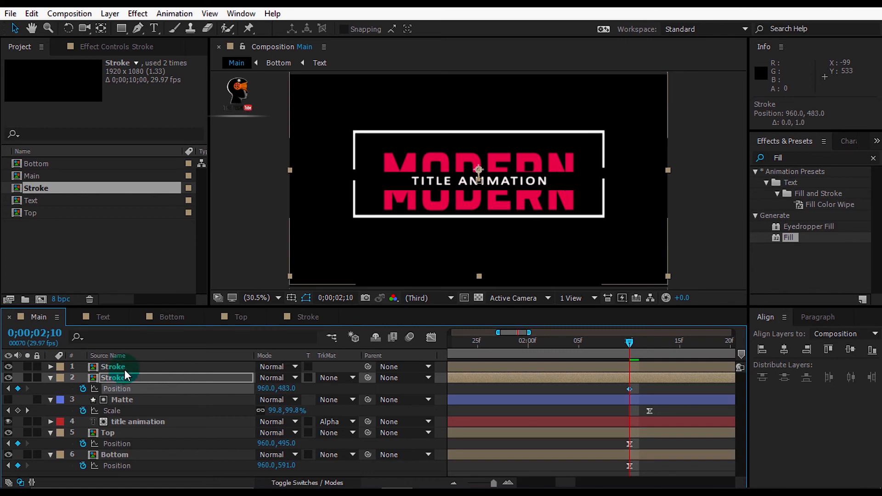
# Reveal the first Stroke layer's Position property and start keyframing it at 0;00;01;10.
pyautogui.click(121, 366)
pyautogui.press('p')
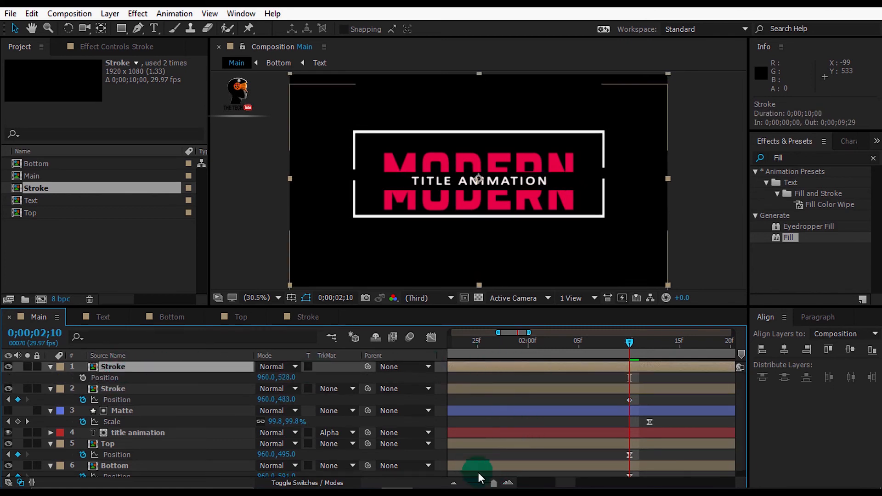
pyautogui.moveTo(490, 485); pyautogui.dragTo(483, 483)
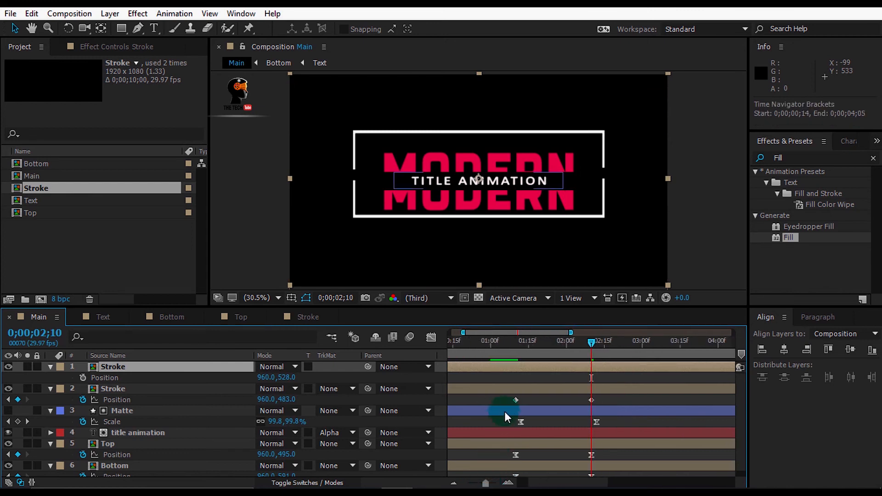
pyautogui.click(516, 400)
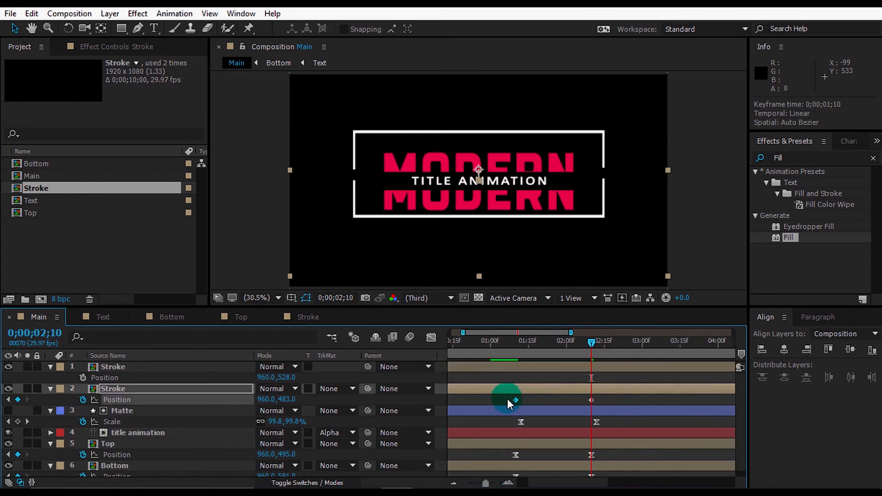
pyautogui.click(516, 343)
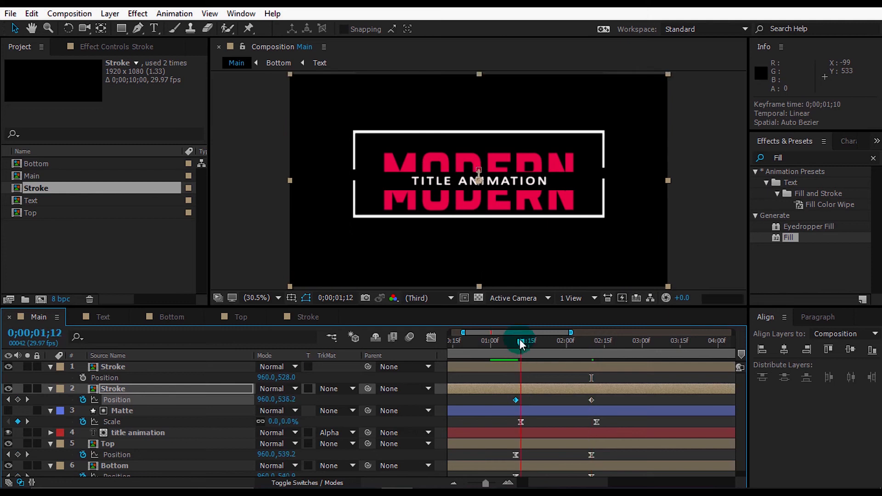
pyautogui.click(483, 388)
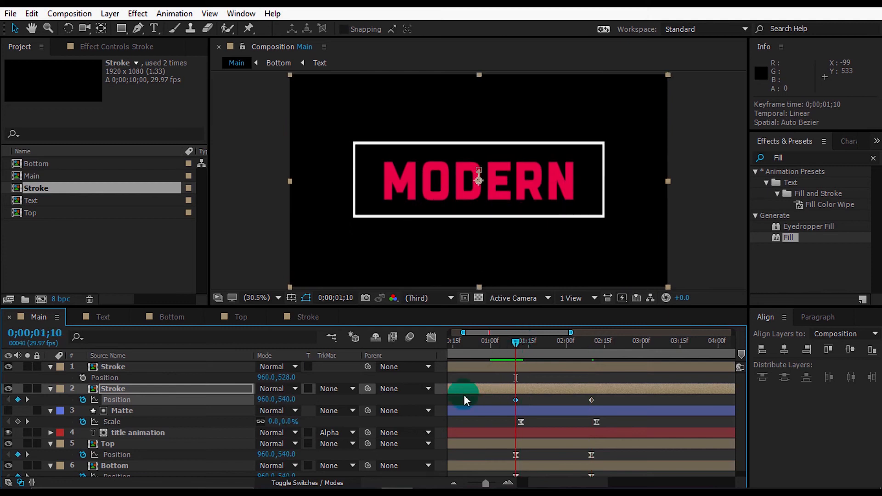
pyautogui.click(225, 366)
pyautogui.click(83, 378)
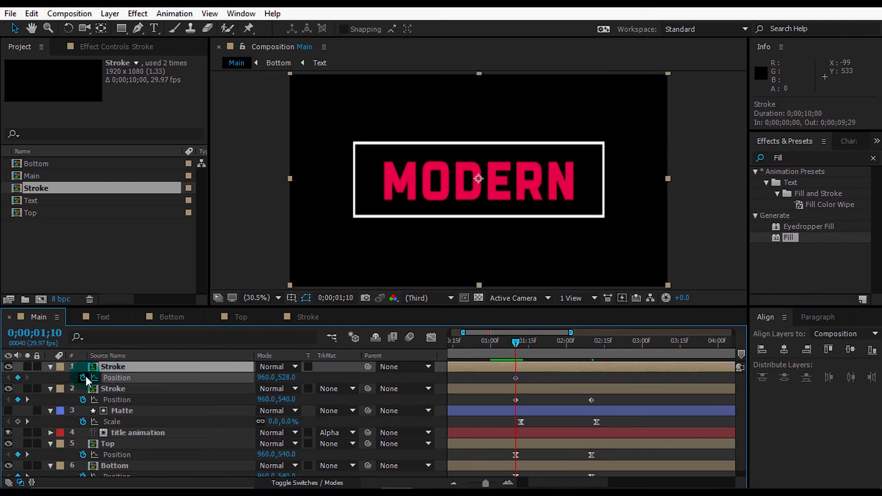
# At 0;00;02;10, move the first Stroke layer down to Position 960.0, 579.0.
pyautogui.click(483, 368)
pyautogui.click(592, 343)
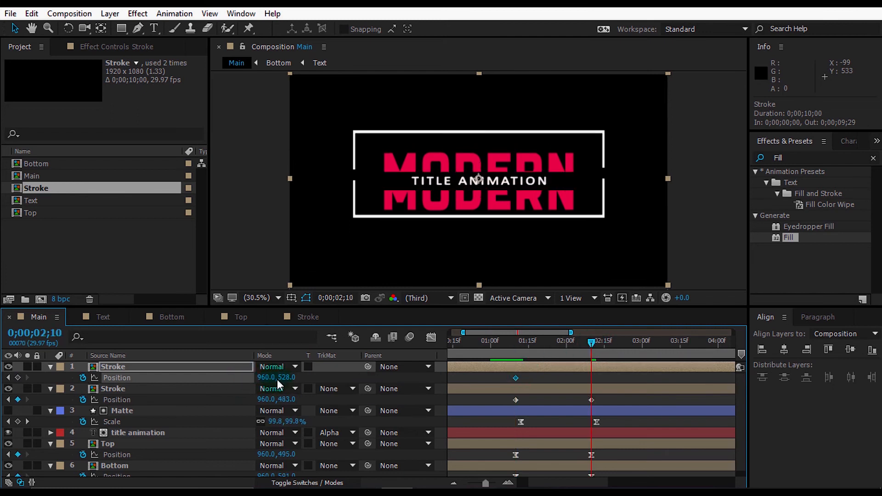
pyautogui.click(163, 367)
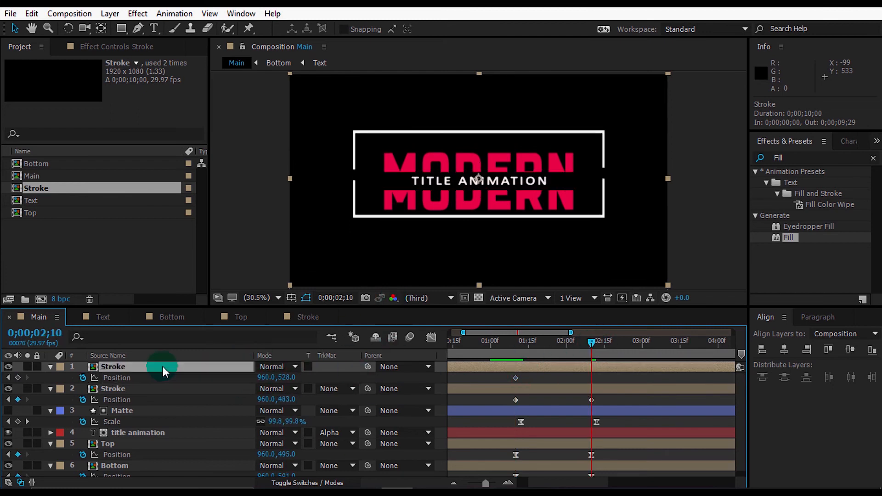
pyautogui.press('Down')
pyautogui.press('Down')
pyautogui.press('Down')
pyautogui.press('Down')
pyautogui.press('Down')
pyautogui.press('Down')
pyautogui.press('Down')
pyautogui.press('Down')
pyautogui.press('Down')
pyautogui.press('Down')
pyautogui.press('Down')
pyautogui.press('Down')
pyautogui.press('Down')
pyautogui.press('Down')
pyautogui.press('Down')
pyautogui.press('Down')
pyautogui.press('Down')
pyautogui.press('Down')
pyautogui.press('Down')
pyautogui.press('Down')
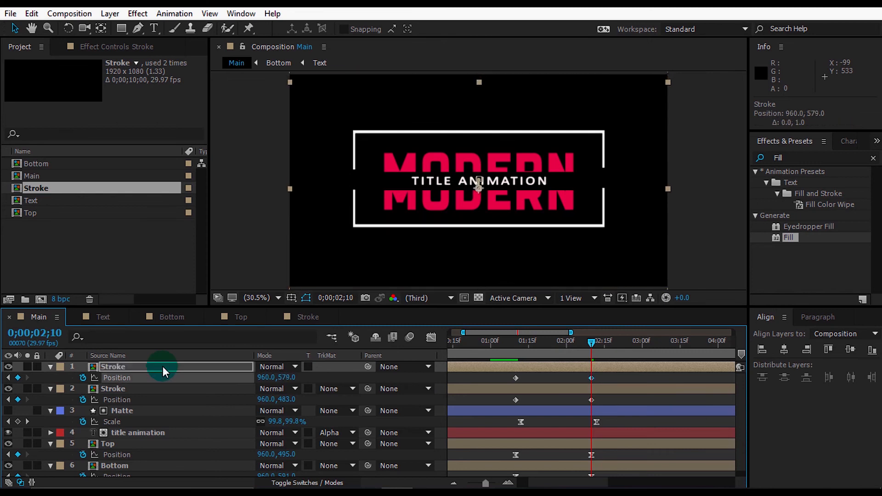
# Apply Easy Ease to all Position keyframes of both Stroke layers.
pyautogui.moveTo(496, 374); pyautogui.dragTo(594, 410)
pyautogui.rightClick(592, 399)
pyautogui.moveTo(628, 389)
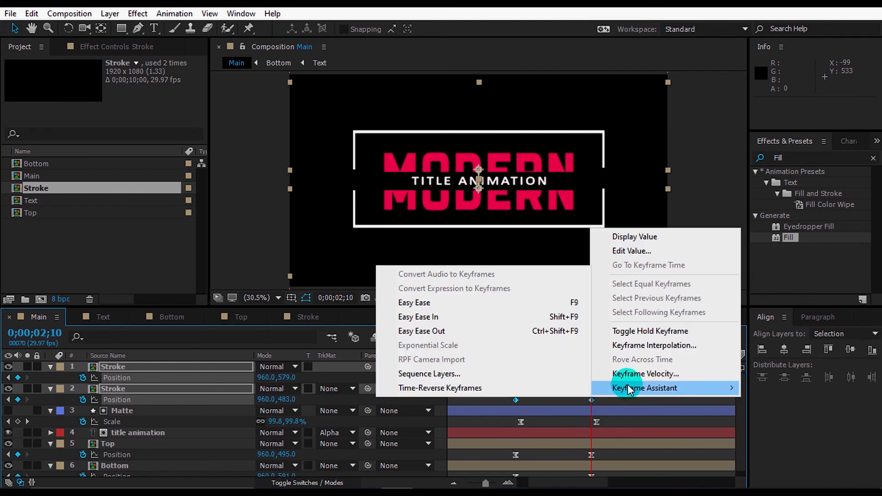
pyautogui.click(453, 308)
# Reshape both Stroke layers' Position speed curves in the Graph Editor for an early peak and long slowdown, and return to the layer bars.
pyautogui.click(432, 338)
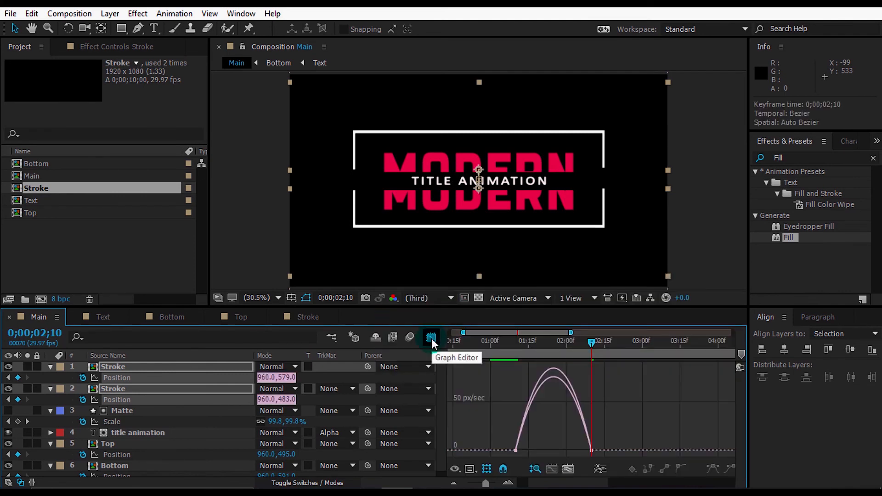
pyautogui.moveTo(547, 415); pyautogui.dragTo(537, 443)
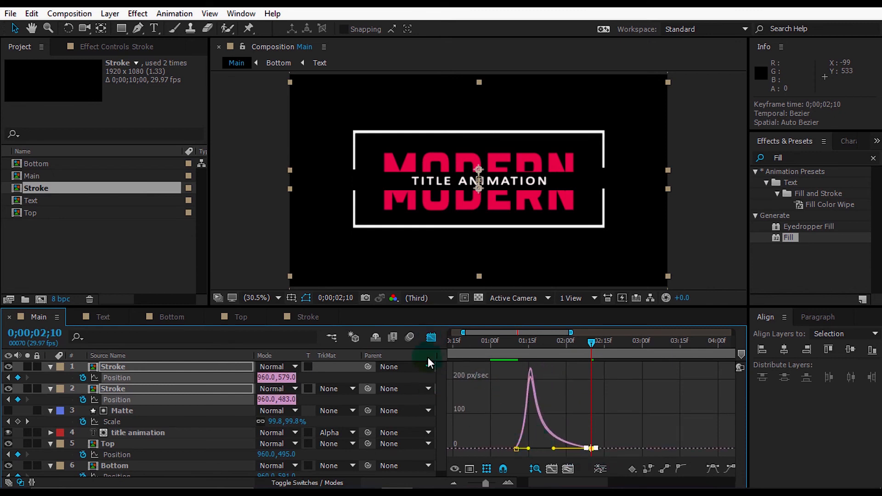
pyautogui.click(432, 339)
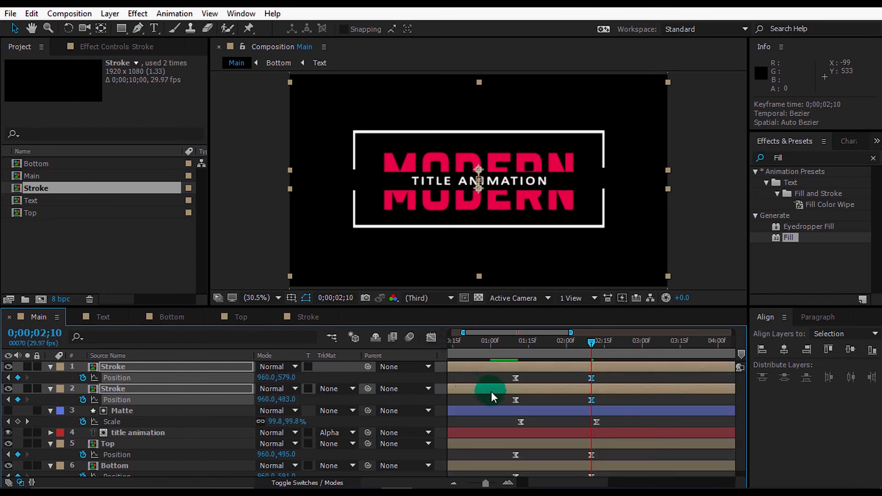
# Collapse the revealed properties of all six Main composition layers and deselect them.
pyautogui.click(244, 420)
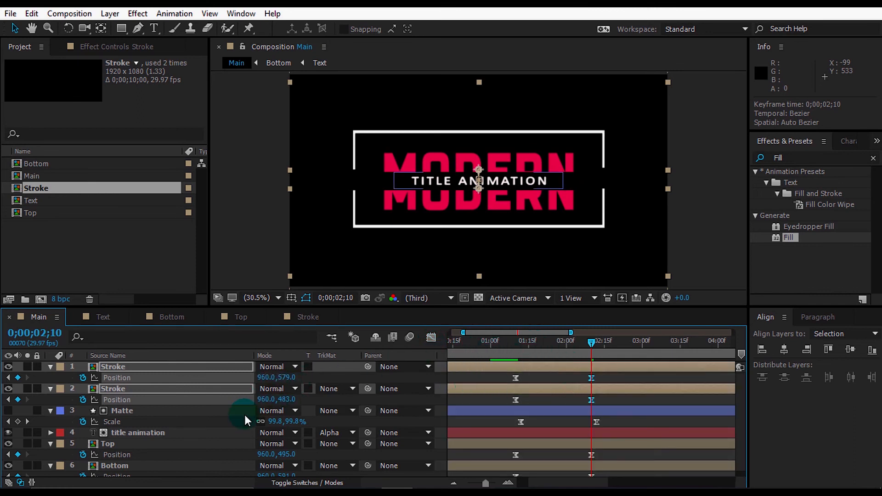
pyautogui.press('u')
pyautogui.moveTo(261, 468); pyautogui.dragTo(200, 366)
pyautogui.press('u')
pyautogui.press('u')
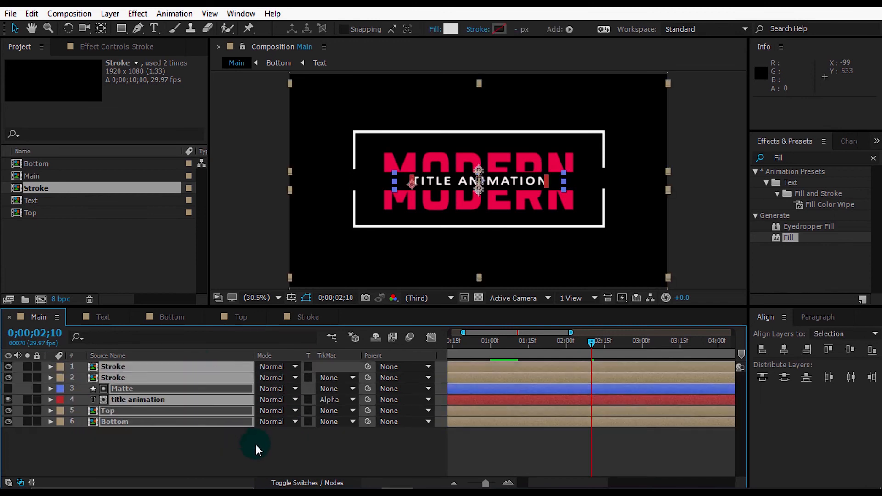
pyautogui.click(315, 452)
# Preview the parting bracket and title animation from the start, with the full 10-second timeline in view.
pyautogui.moveTo(478, 340); pyautogui.dragTo(441, 343)
pyautogui.press('space')
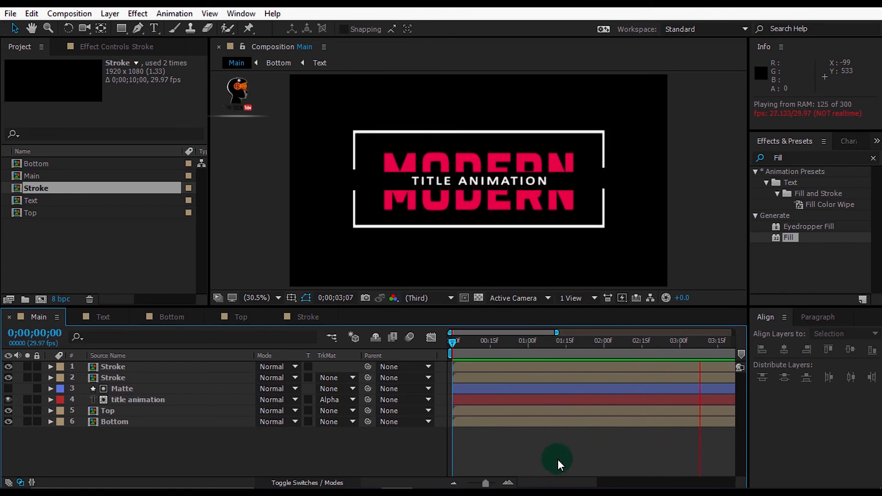
pyautogui.press('space')
pyautogui.moveTo(458, 343); pyautogui.dragTo(395, 358)
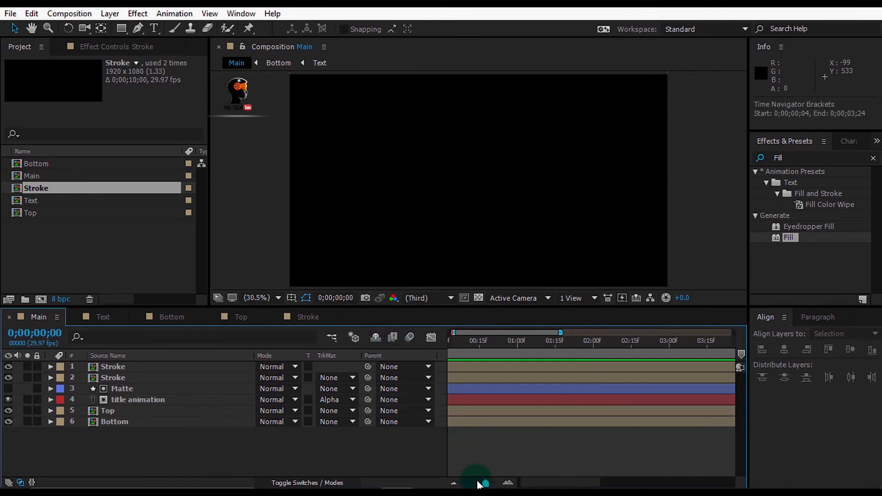
pyautogui.moveTo(483, 483); pyautogui.dragTo(466, 483)
pyautogui.press('space')
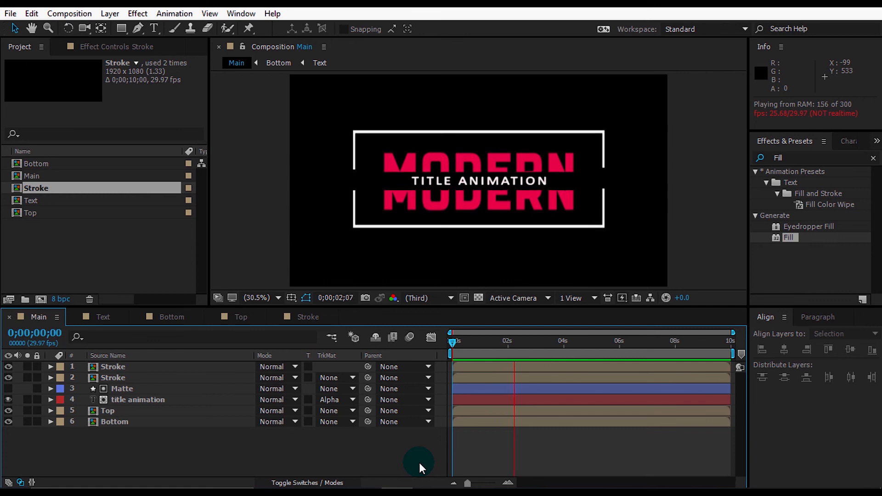
# Shift both Stroke layers slightly later in time and preview the result.
pyautogui.click(199, 364)
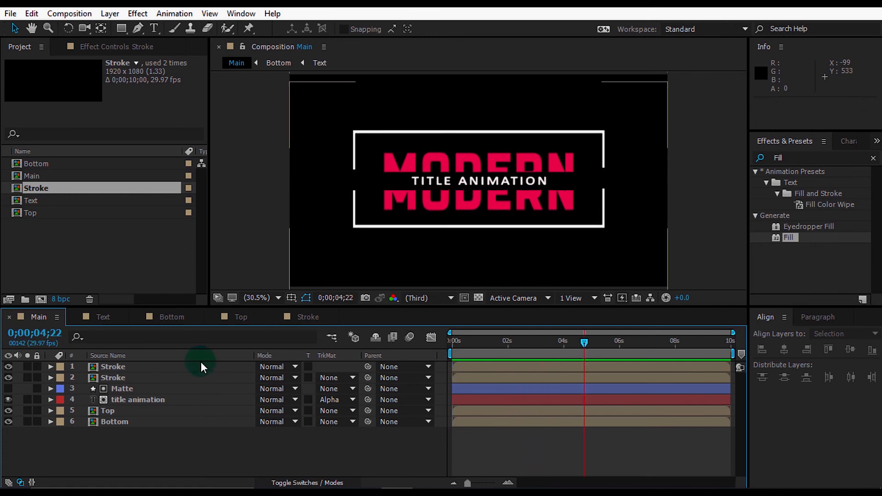
pyautogui.keyDown('shift'); pyautogui.click(194, 376); pyautogui.keyUp('shift')
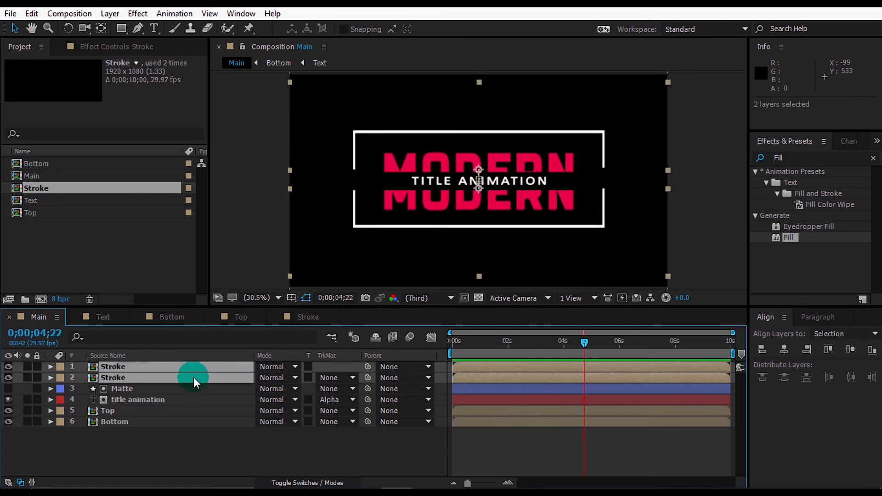
pyautogui.moveTo(461, 370); pyautogui.dragTo(465, 370)
pyautogui.click(502, 343)
pyautogui.press('space')
pyautogui.moveTo(501, 343); pyautogui.dragTo(519, 344)
pyautogui.click(401, 452)
pyautogui.press('space')
# Set the Line layer's stroke width to 20 px in the Stroke composition.
pyautogui.click(308, 317)
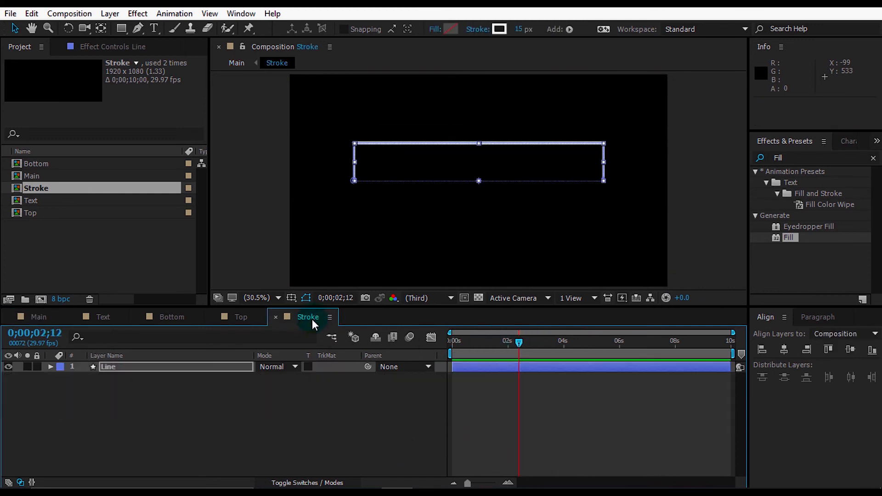
pyautogui.click(197, 368)
pyautogui.click(521, 30)
pyautogui.write('20')
pyautogui.press('Return')
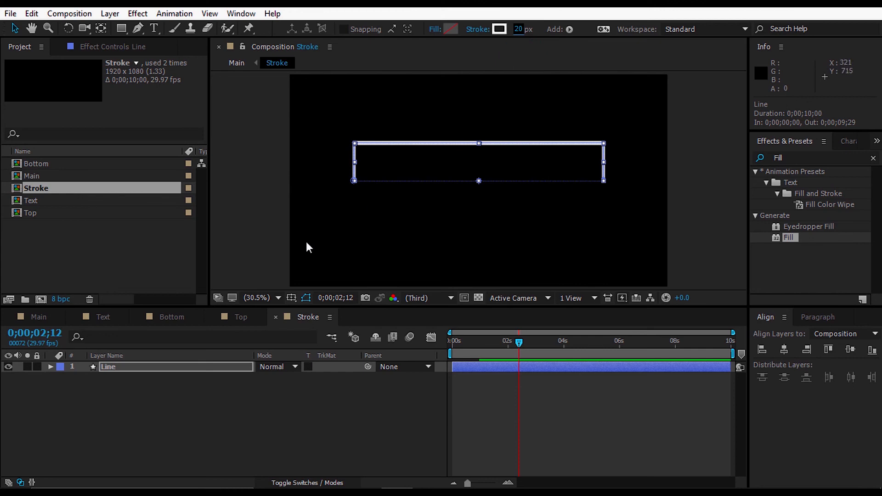
# Return to the Main composition and check the thicker brackets around 0;00;02;13.
pyautogui.click(38, 317)
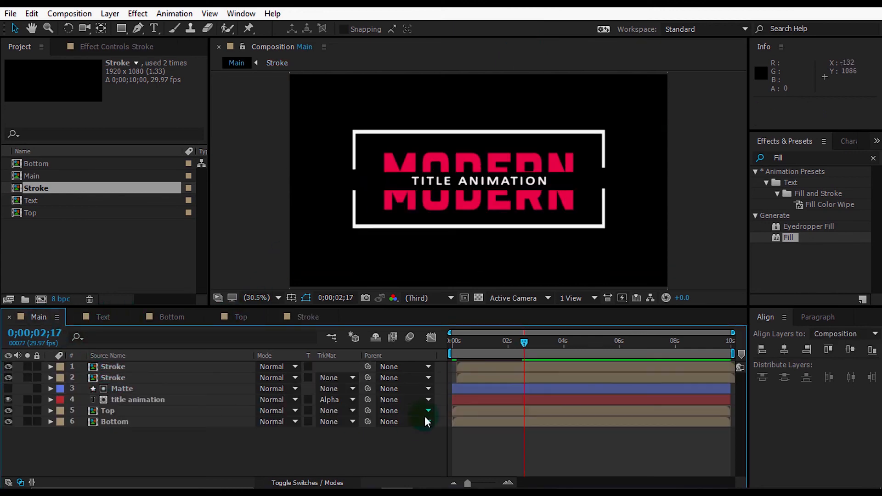
pyautogui.click(267, 297)
pyautogui.click(303, 79)
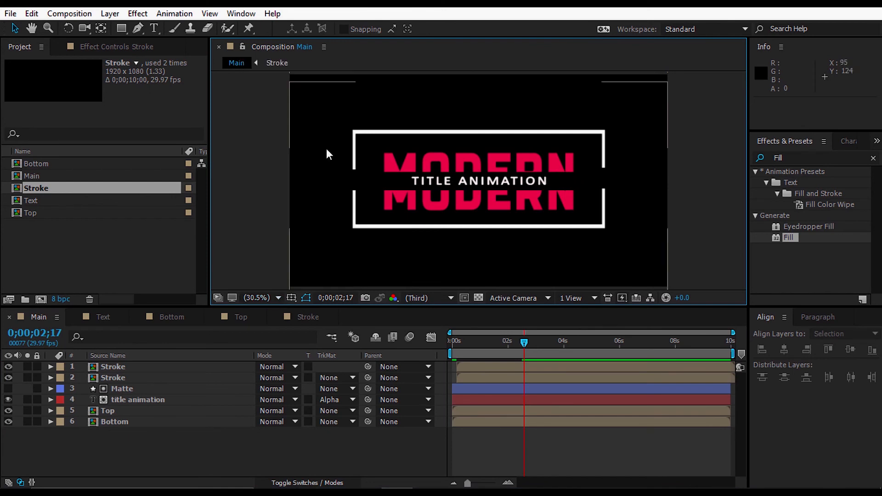
pyautogui.moveTo(508, 339)
pyautogui.mouseDown()
pyautogui.moveTo(471, 344)
pyautogui.moveTo(520, 344)
pyautogui.mouseUp()
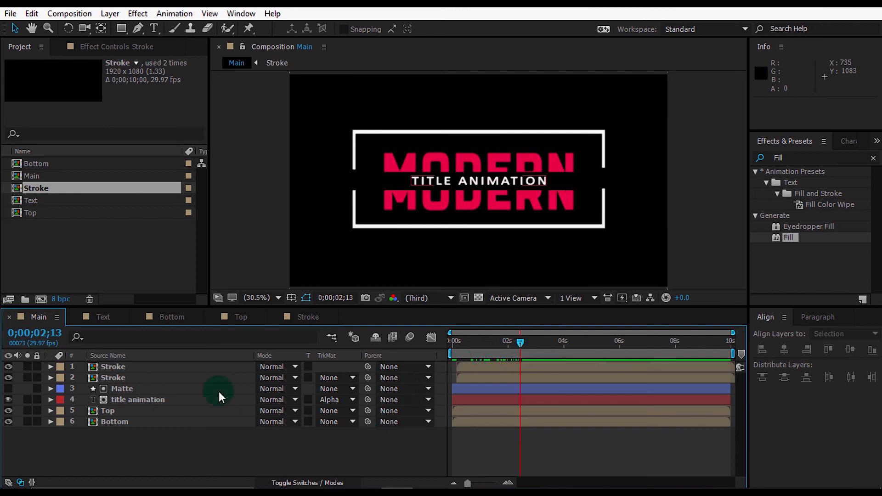
# Set the Text layer's scale to 150% in both the Top and Bottom compositions and return to the Main composition.
pyautogui.click(245, 317)
pyautogui.click(277, 388)
pyautogui.write('1')
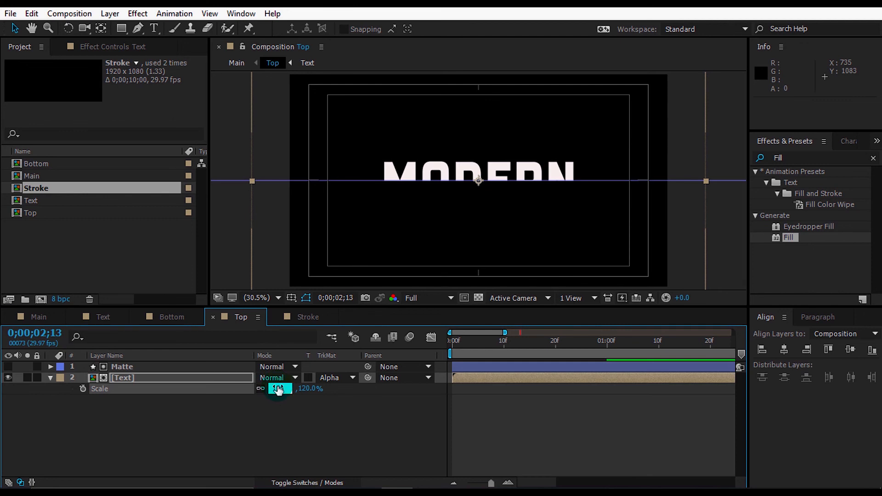
pyautogui.press('Return')
pyautogui.click(178, 318)
pyautogui.click(281, 399)
pyautogui.press('Return')
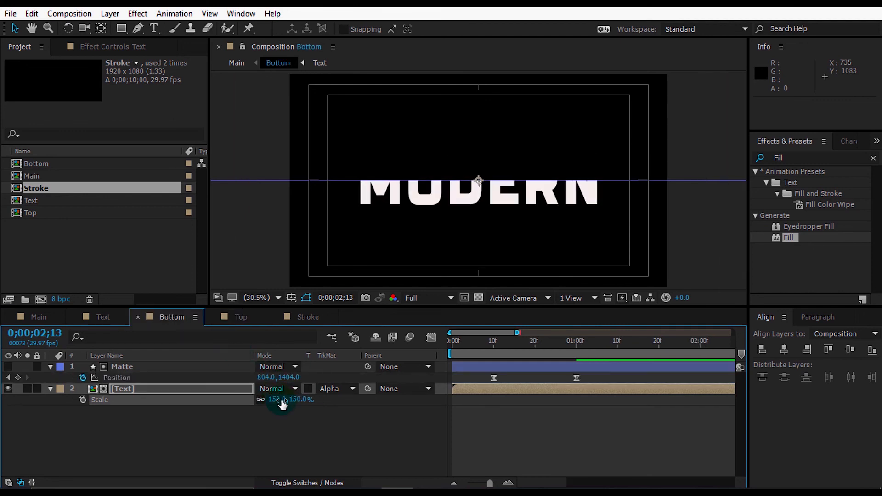
pyautogui.click(38, 317)
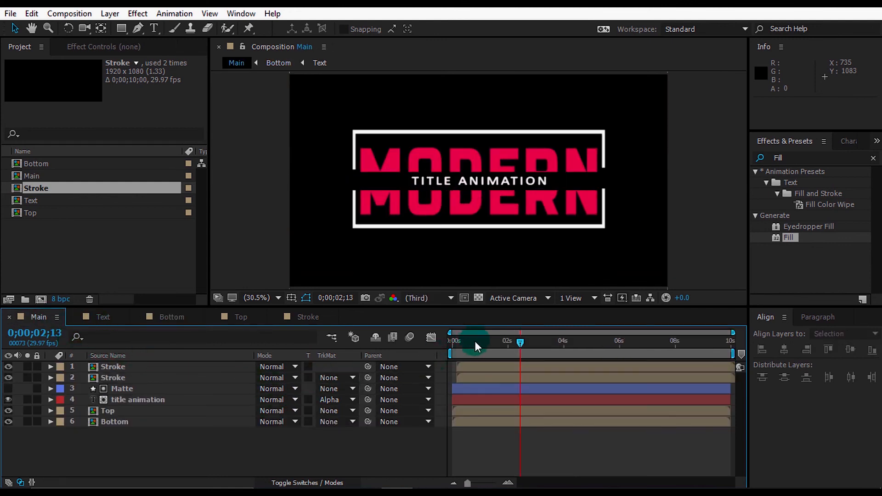
# Preview the enlarged MODERN halves from the start and inspect the frame around 0;00;01;24.
pyautogui.press('space')
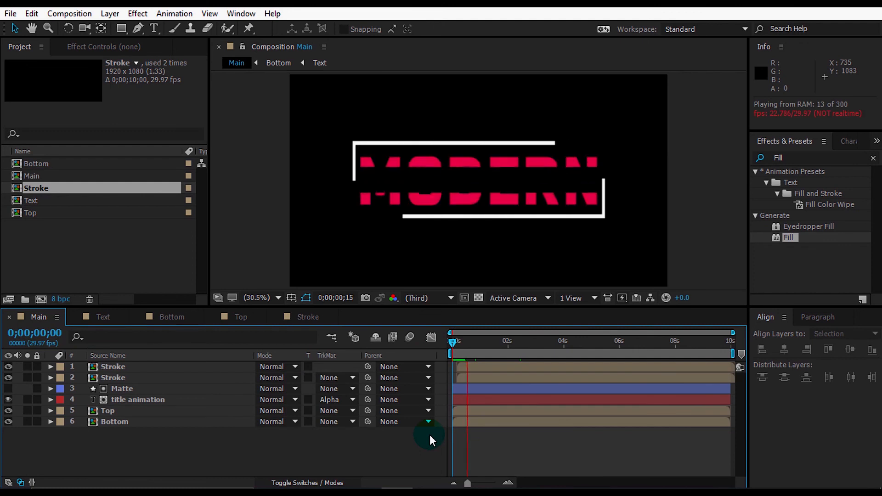
pyautogui.click(449, 425)
pyautogui.click(507, 342)
pyautogui.moveTo(508, 343); pyautogui.dragTo(503, 343)
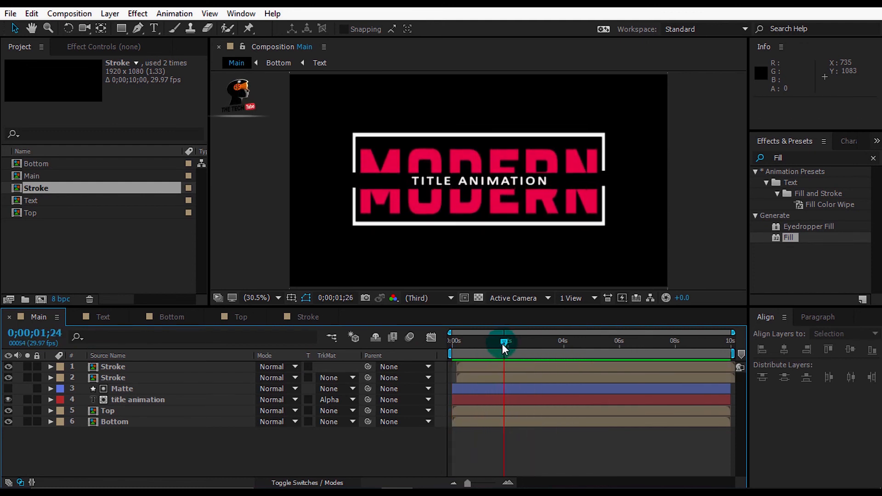
# Shift both Stroke layers earlier so they begin at the start of the Main timeline.
pyautogui.moveTo(328, 451); pyautogui.dragTo(175, 376)
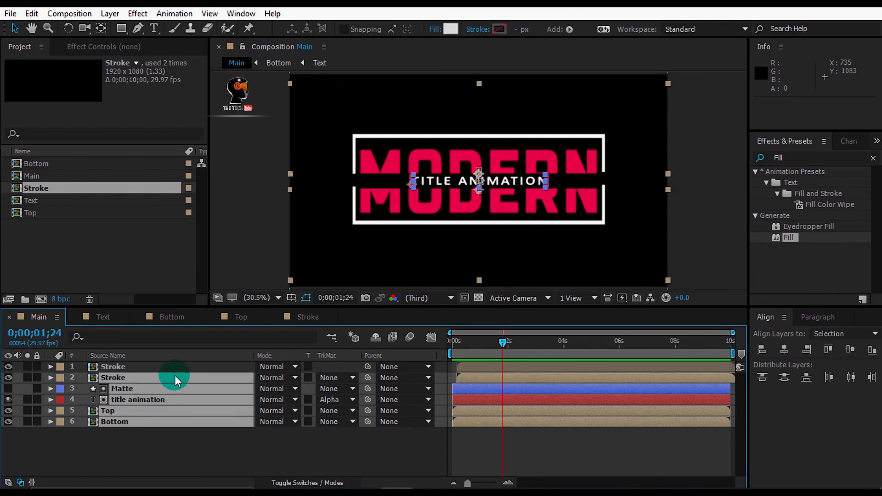
pyautogui.press('u')
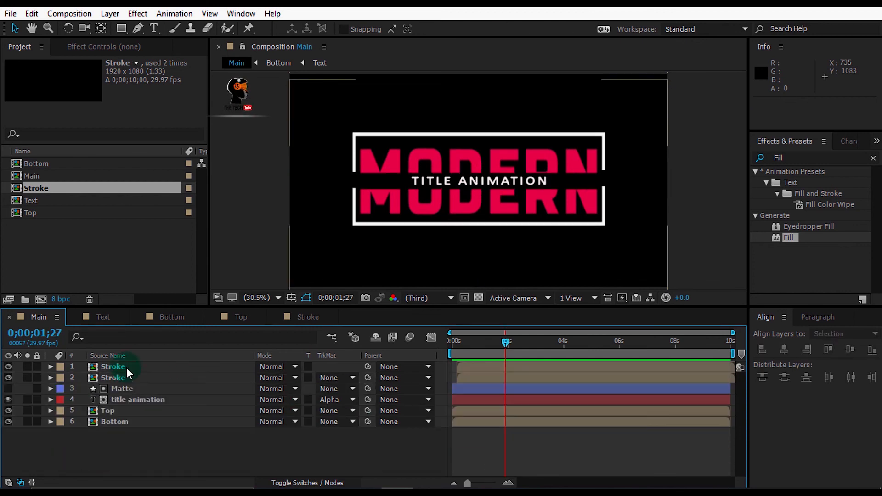
pyautogui.click(128, 369)
pyautogui.keyDown('shift'); pyautogui.click(127, 382); pyautogui.keyUp('shift')
pyautogui.moveTo(463, 368); pyautogui.dragTo(465, 372)
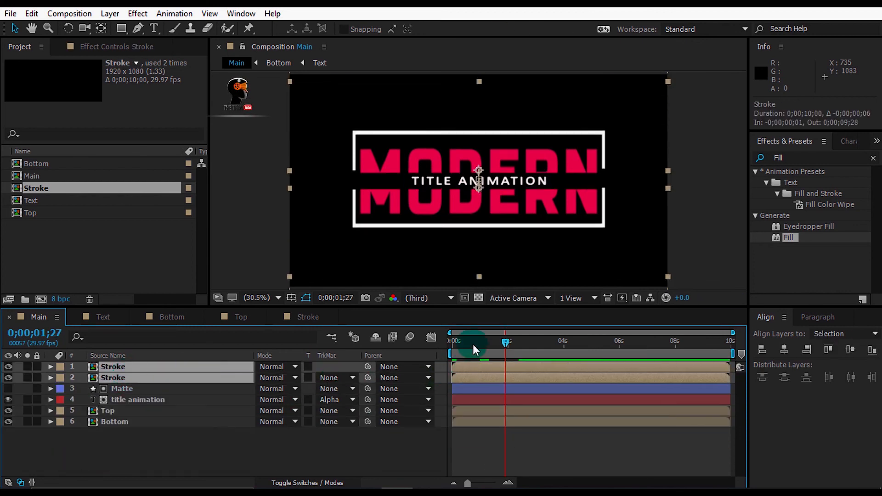
# Scrub through the opening seconds and play the retimed bracket animation from the first frame.
pyautogui.click(487, 343)
pyautogui.moveTo(491, 341); pyautogui.dragTo(523, 341)
pyautogui.click(450, 415)
pyautogui.press('Home')
pyautogui.press('space')
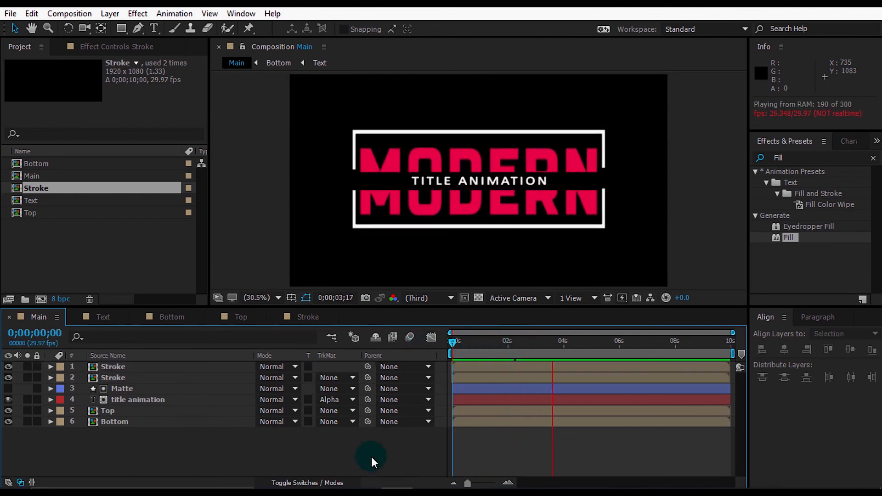
pyautogui.click(124, 389)
pyautogui.click(134, 400)
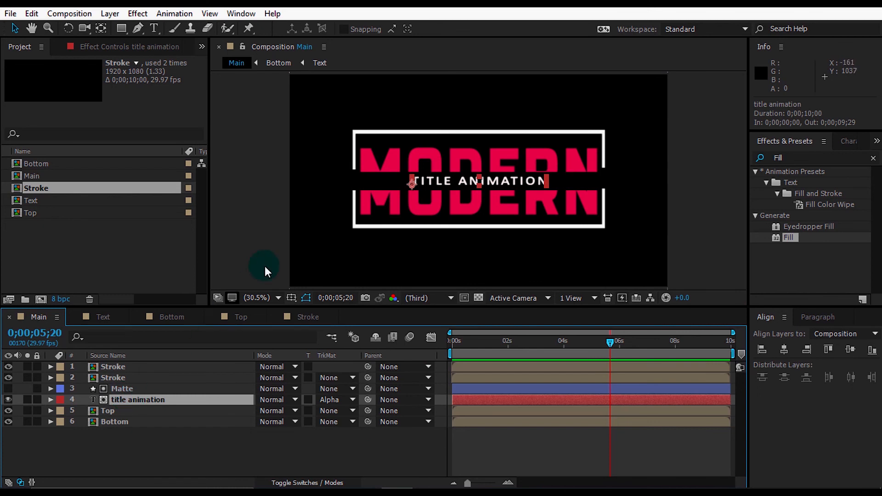
pyautogui.click(154, 28)
pyautogui.click(431, 182)
pyautogui.press('v')
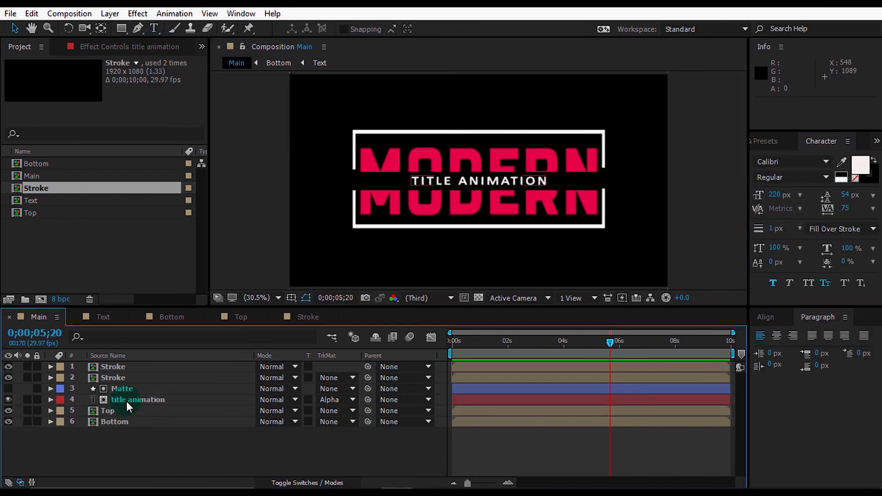
# Scale the title animation text up to 62.5, 40.0% and center it horizontally in the composition.
pyautogui.press('s')
pyautogui.moveTo(610, 340); pyautogui.dragTo(620, 341)
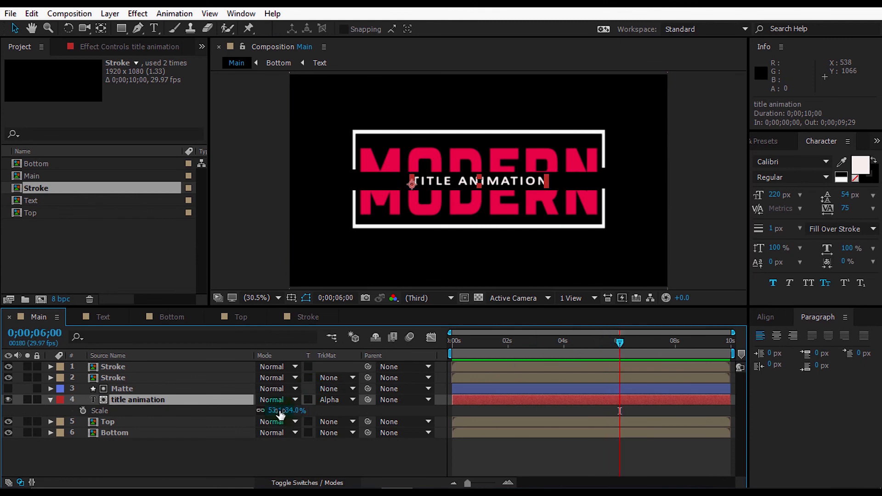
pyautogui.moveTo(281, 410); pyautogui.dragTo(303, 411)
pyautogui.click(202, 400)
pyautogui.click(766, 317)
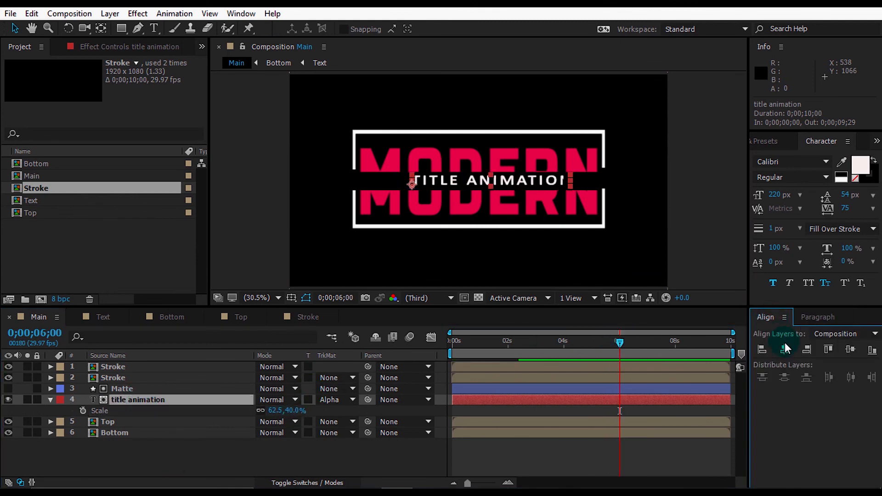
pyautogui.click(784, 349)
pyautogui.click(211, 448)
pyautogui.click(136, 400)
pyautogui.press('s')
# Preview the Main composition from the start with the enlarged title animation line.
pyautogui.click(209, 472)
pyautogui.press('space')
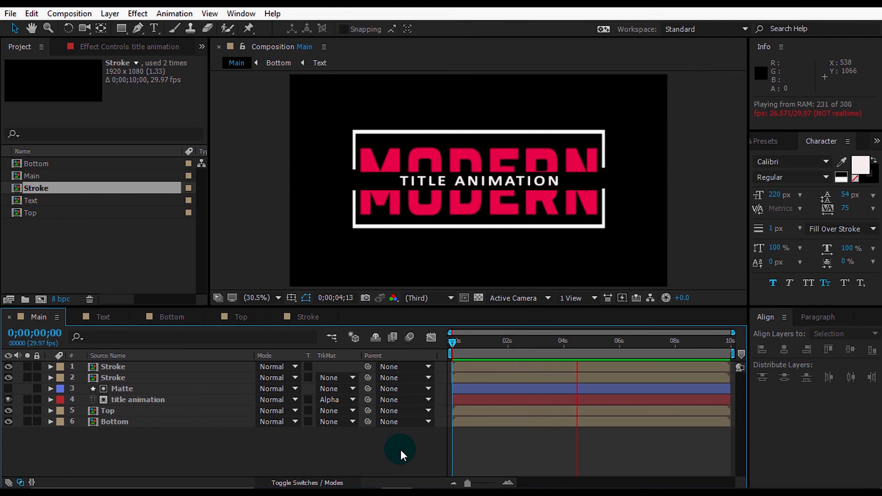
pyautogui.press('space')
# Create a near-black 1920 × 1080 px solid layer named Bg in the Main composition.
pyautogui.rightClick(242, 445)
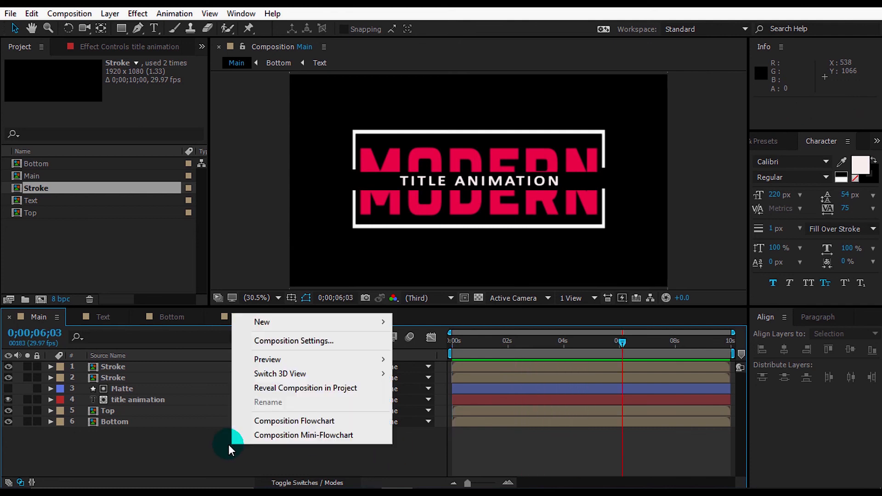
pyautogui.moveTo(350, 322)
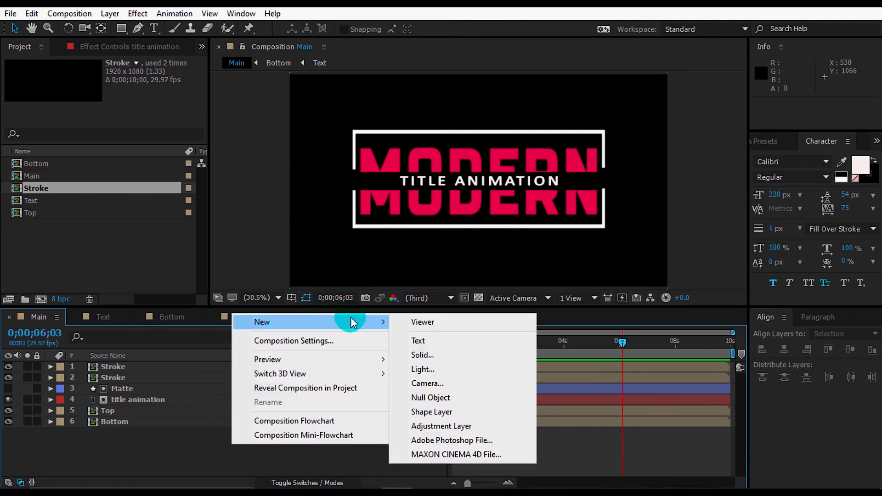
pyautogui.click(420, 353)
pyautogui.write('Bg')
pyautogui.click(434, 291)
pyautogui.moveTo(152, 295); pyautogui.dragTo(4, 361)
pyautogui.moveTo(65, 281); pyautogui.dragTo(14, 306)
pyautogui.click(291, 152)
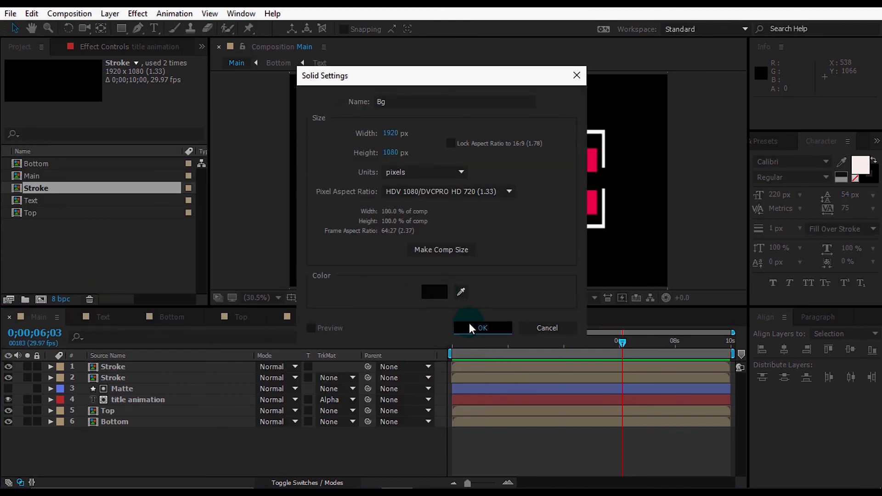
pyautogui.click(469, 327)
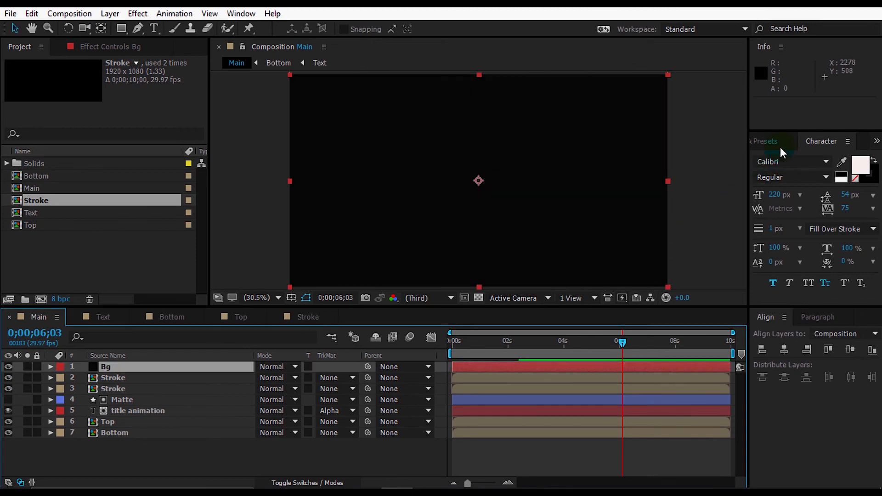
# Move the Bg layer beneath all other layers and apply the Gradient Ramp effect to it.
pyautogui.click(765, 141)
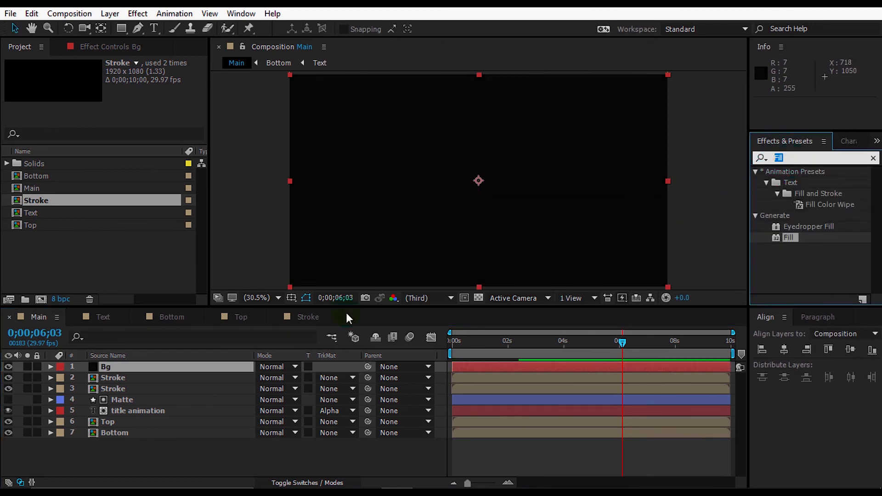
pyautogui.moveTo(218, 365); pyautogui.dragTo(216, 439)
pyautogui.click(730, 170)
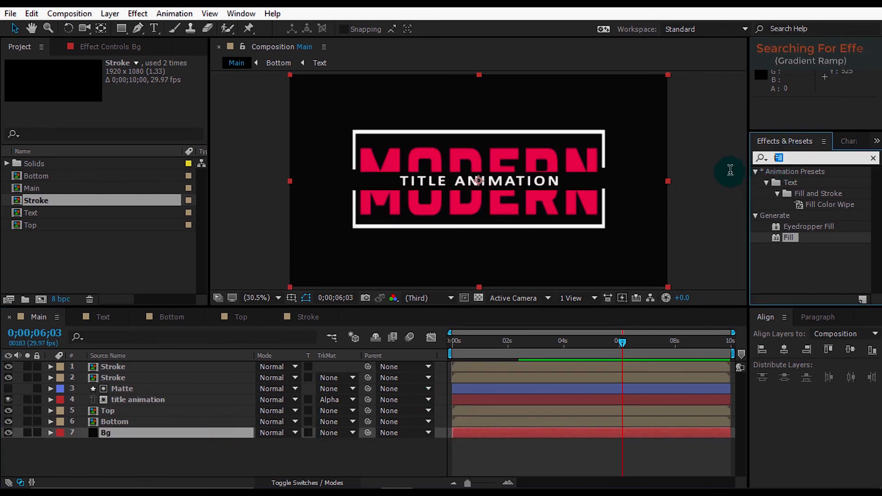
pyautogui.write('Grad')
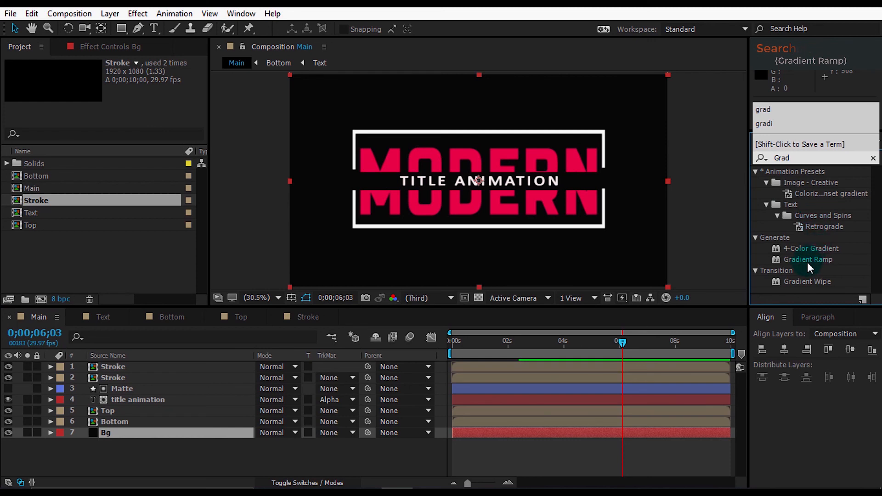
pyautogui.moveTo(808, 259); pyautogui.dragTo(152, 434)
# Set the Gradient Ramp's End Color to dark violet 080013 and swap the start and end colors.
pyautogui.click(122, 118)
pyautogui.moveTo(151, 290); pyautogui.dragTo(181, 297)
pyautogui.click(209, 189)
pyautogui.click(308, 148)
pyautogui.click(155, 162)
# Change the Gradient Ramp's Start Color to a dark navy blue.
pyautogui.click(122, 96)
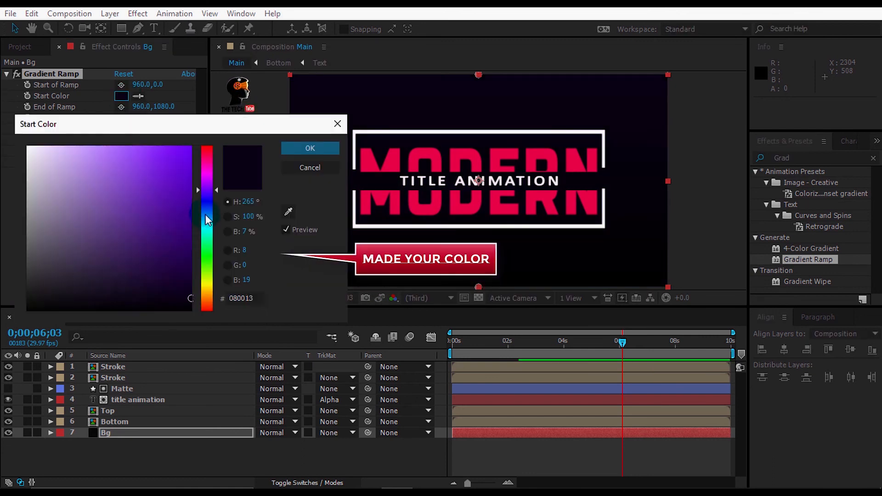
pyautogui.click(207, 212)
pyautogui.click(190, 273)
pyautogui.click(310, 147)
# Set the Gradient Ramp's End Color to dark purple 0D0014 and preview the title over the gradient background.
pyautogui.click(122, 118)
pyautogui.click(167, 282)
pyautogui.click(207, 232)
pyautogui.click(207, 184)
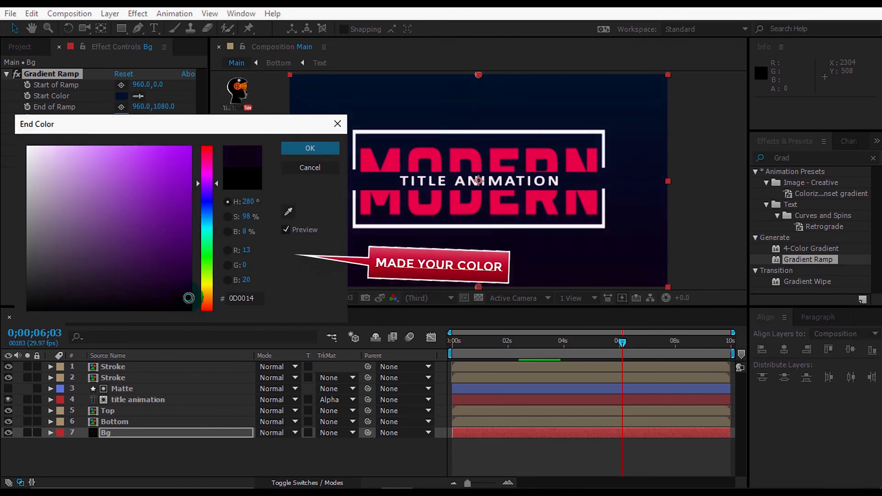
pyautogui.click(310, 148)
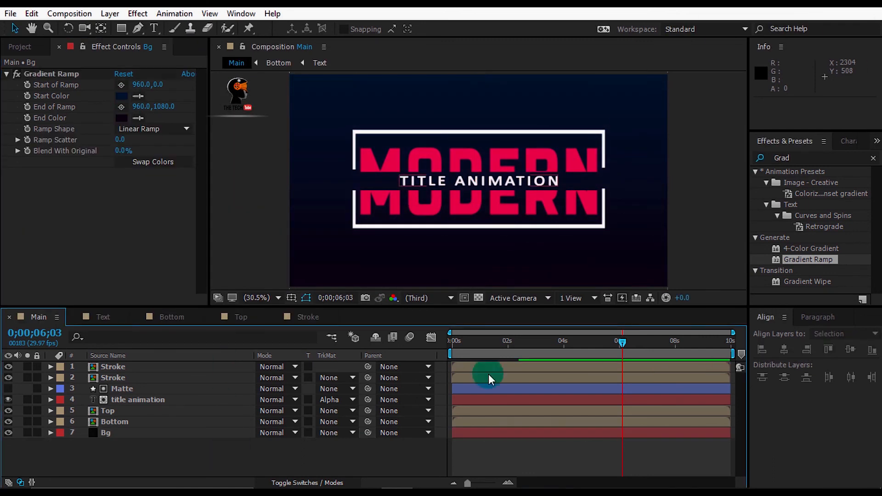
pyautogui.click(366, 443)
pyautogui.press('space')
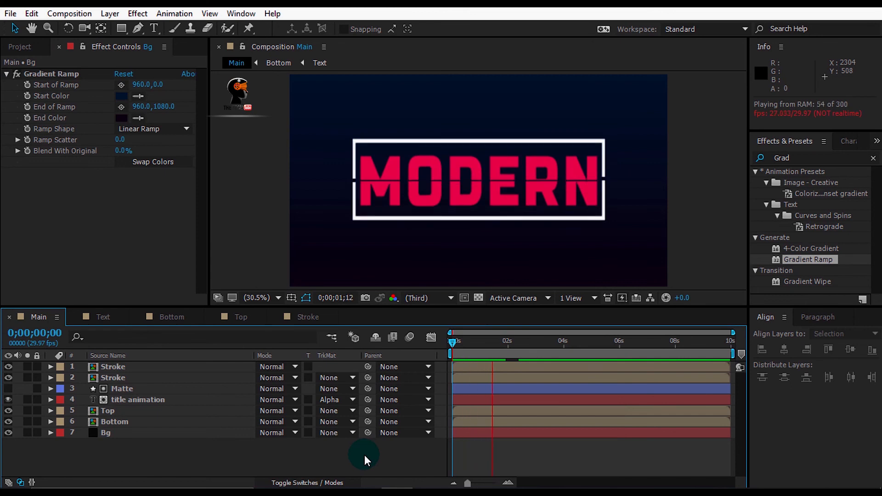
# Pre-compose all six layers above Bg into a composition named 01 and duplicate it as layer 02.
pyautogui.moveTo(134, 424); pyautogui.dragTo(136, 381)
pyautogui.rightClick(136, 382)
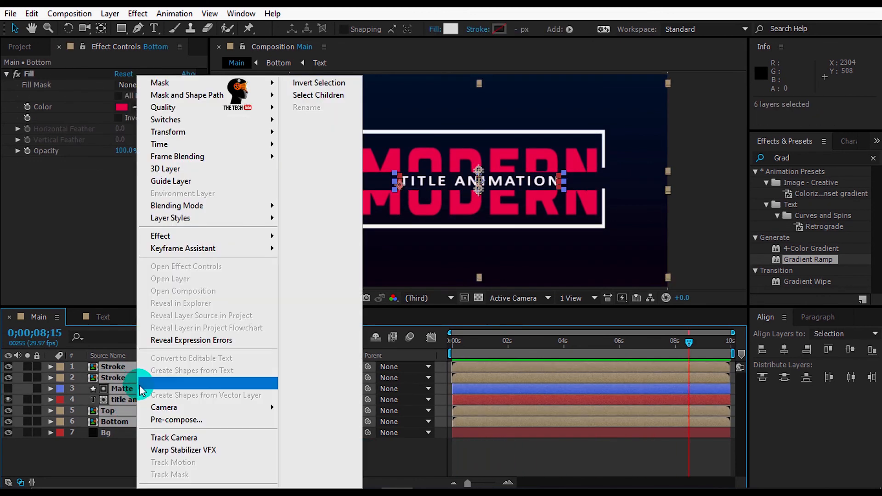
pyautogui.click(149, 419)
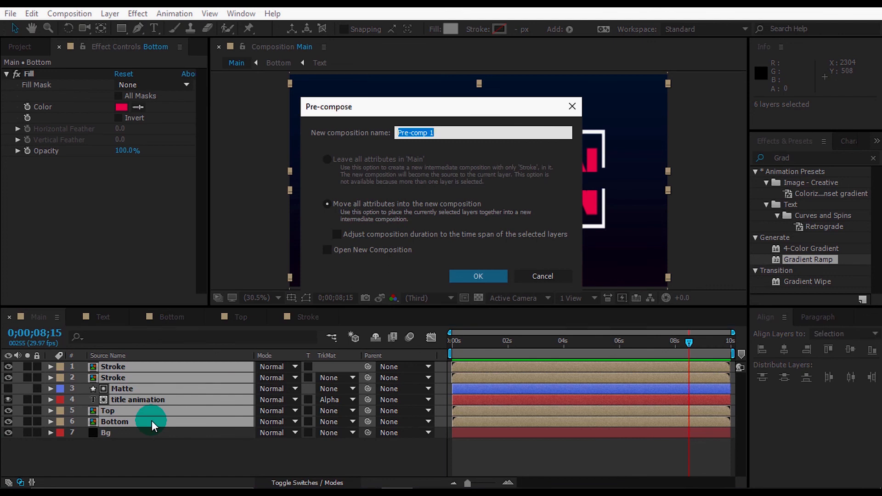
pyautogui.write('01')
pyautogui.press('Return')
pyautogui.hotkey('ctrl', 'd')
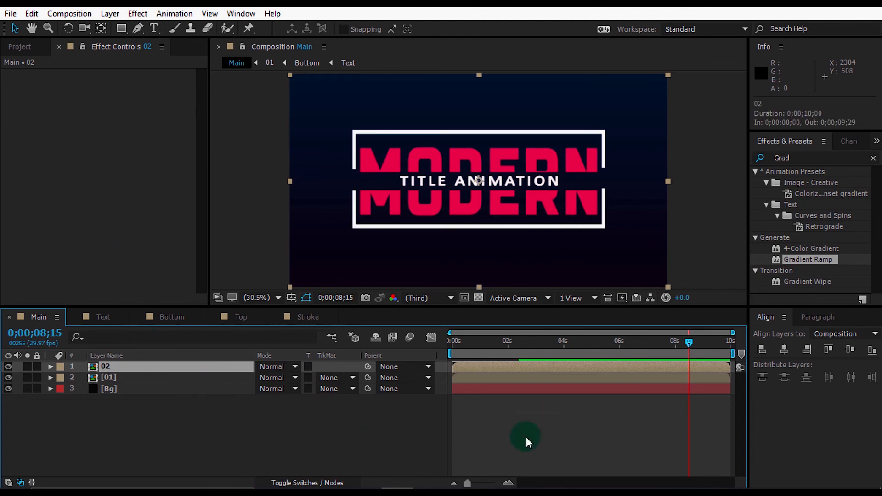
# Trim the ends of layers 02 and 01 at 0;00;04;27.
pyautogui.keyDown('shift'); pyautogui.click(220, 378); pyautogui.keyUp('shift')
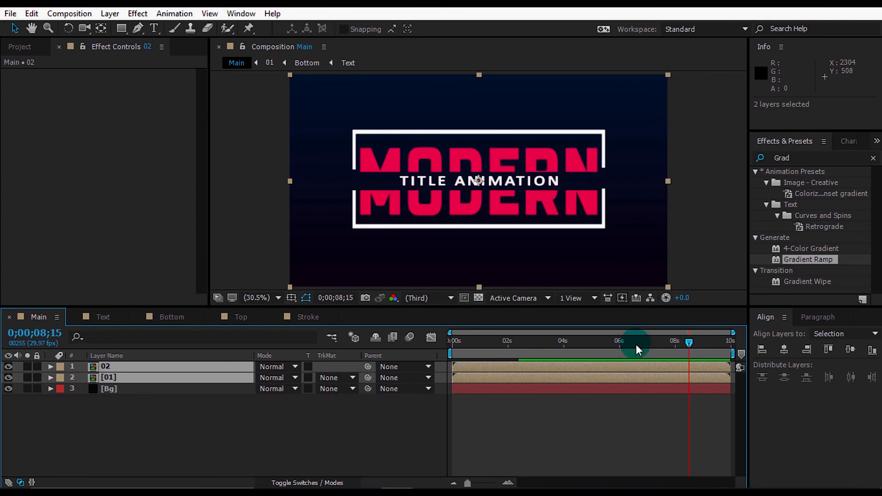
pyautogui.click(572, 340)
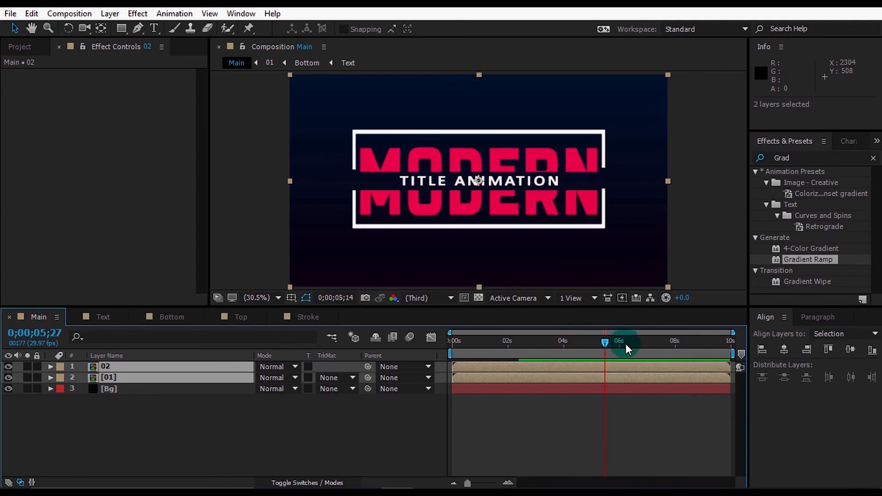
pyautogui.moveTo(587, 347); pyautogui.dragTo(589, 346)
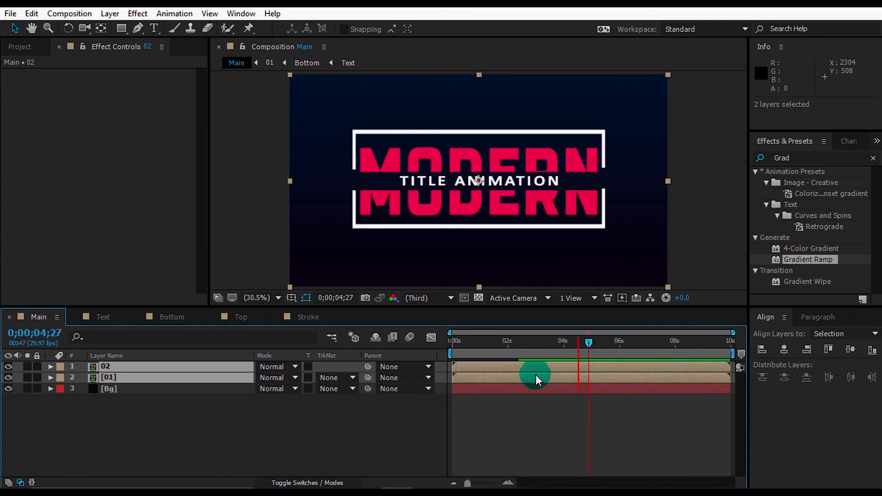
pyautogui.hotkey('shift', 'alt', ']')
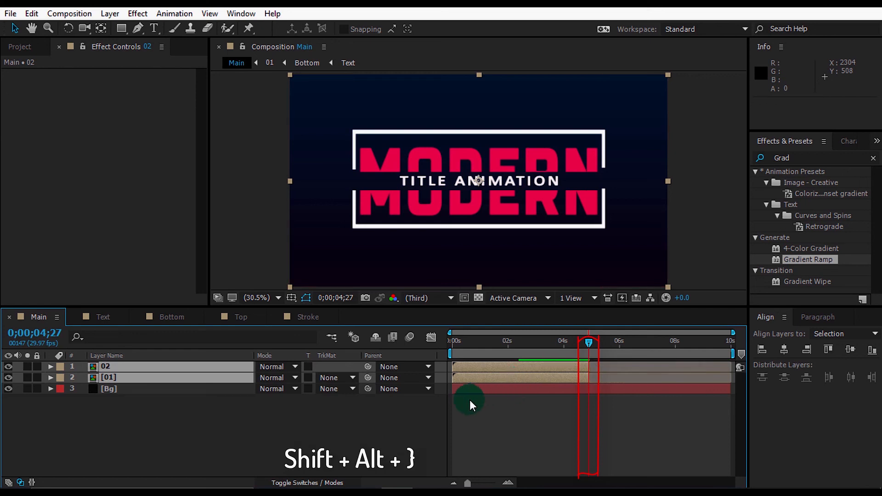
pyautogui.click(219, 420)
# Time-reverse layer 02 and move it to start at 0;00;04;27, where layer 01 ends.
pyautogui.rightClick(216, 367)
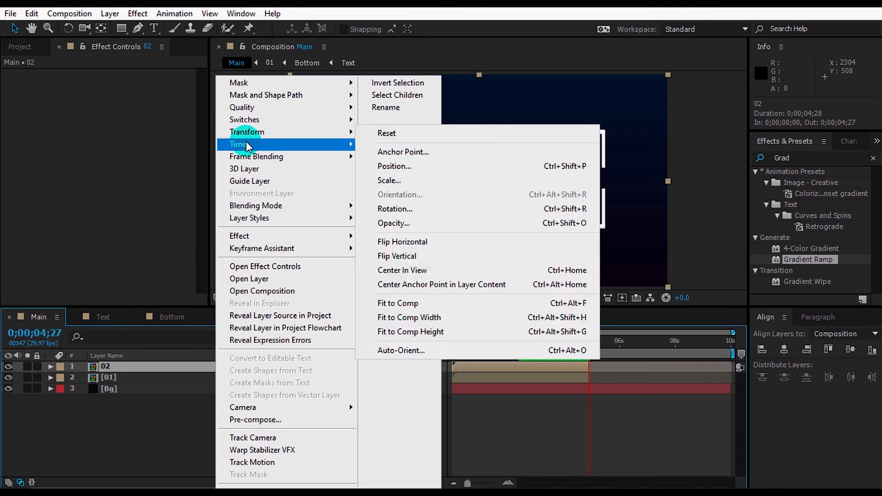
pyautogui.moveTo(349, 144)
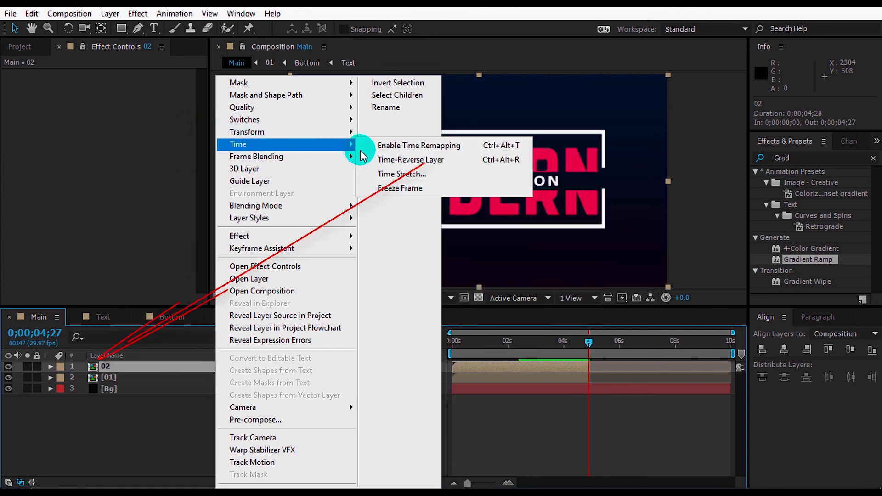
pyautogui.click(407, 159)
pyautogui.moveTo(505, 367); pyautogui.dragTo(682, 368)
pyautogui.click(656, 416)
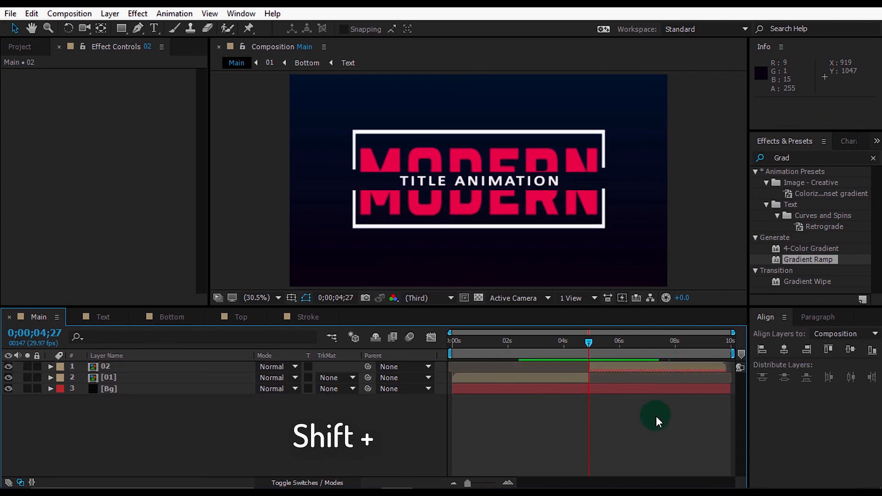
# Preview the full Main composition from 0;00;00;00 to check the title's intro and reversed outro.
pyautogui.moveTo(512, 340); pyautogui.dragTo(449, 340)
pyautogui.press('space')
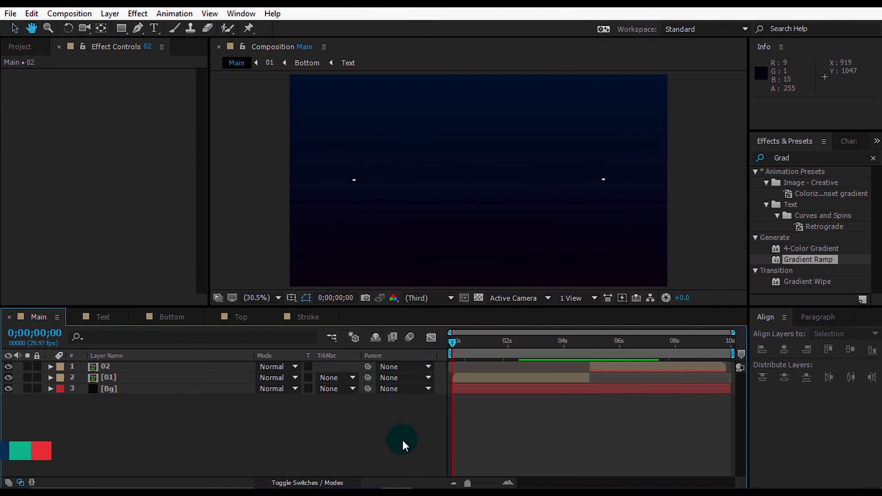
pyautogui.press('KP_0')
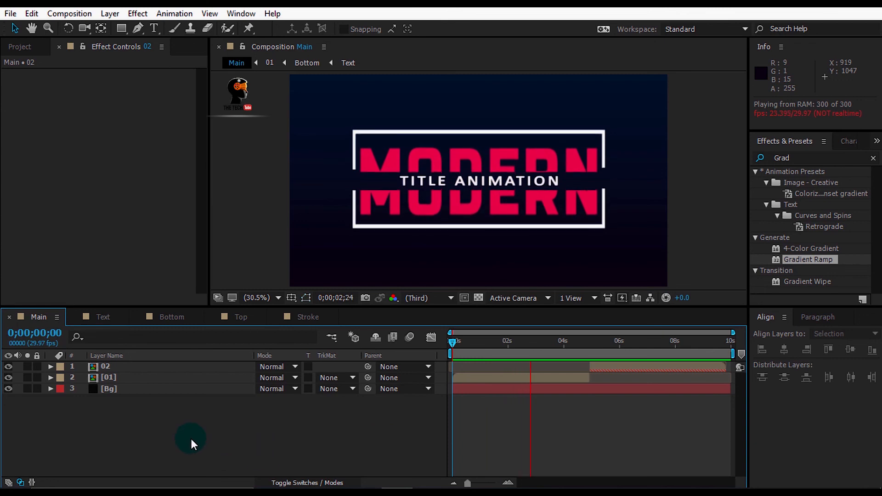
# Pre-compose layers 02, 01 and Bg into a new composition named Final, moving all attributes into it.
pyautogui.moveTo(204, 435); pyautogui.dragTo(173, 363)
pyautogui.rightClick(173, 363)
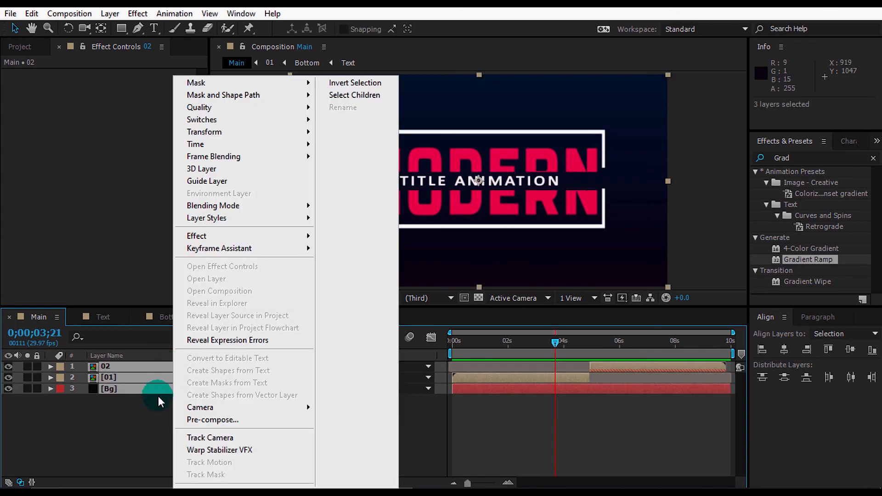
pyautogui.click(185, 420)
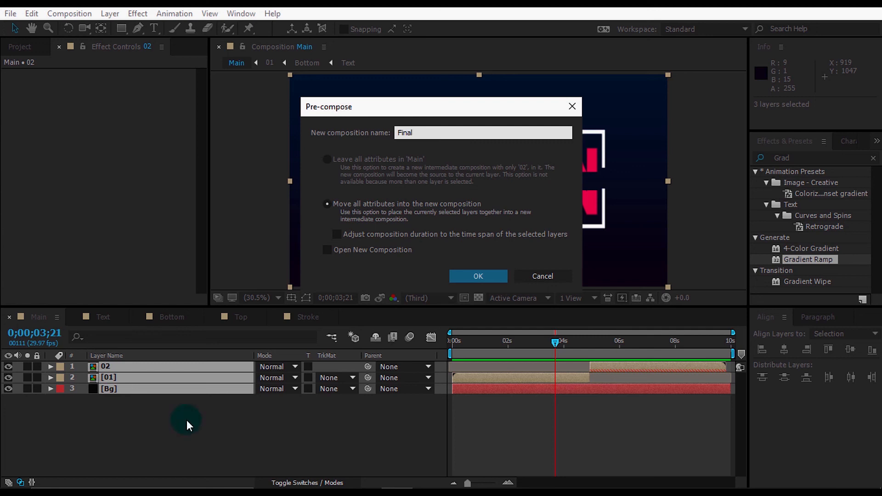
pyautogui.click(453, 274)
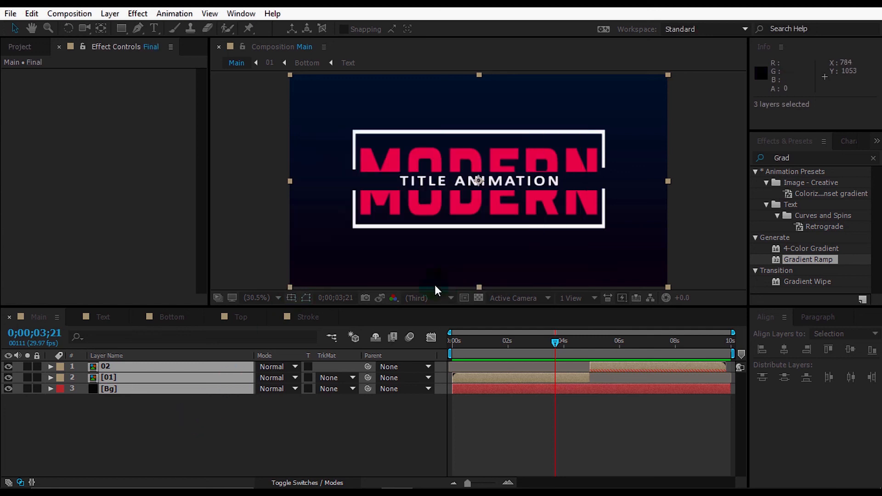
pyautogui.click(133, 401)
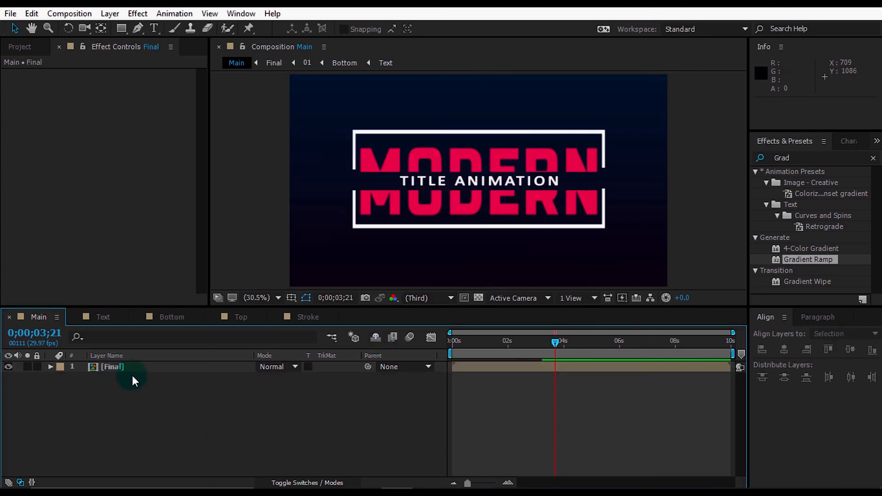
# Add the Main composition to the render queue and set its output module format to QuickTime.
pyautogui.click(65, 15)
pyautogui.click(95, 121)
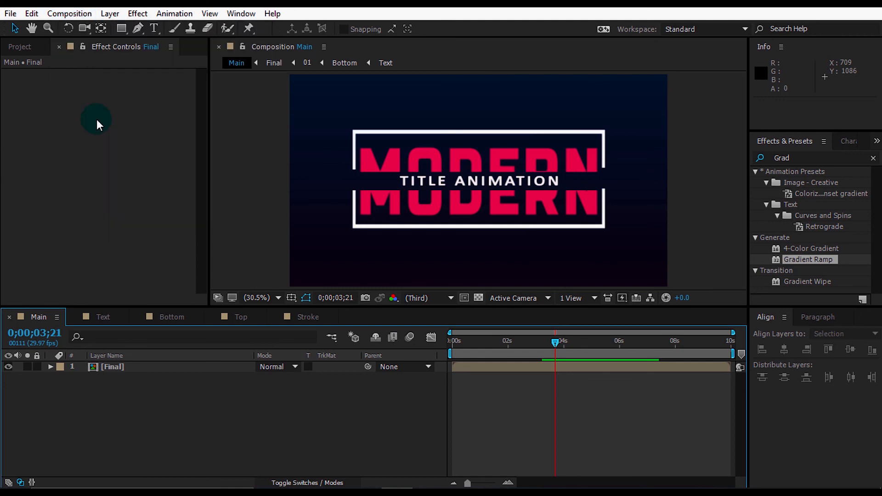
pyautogui.click(106, 404)
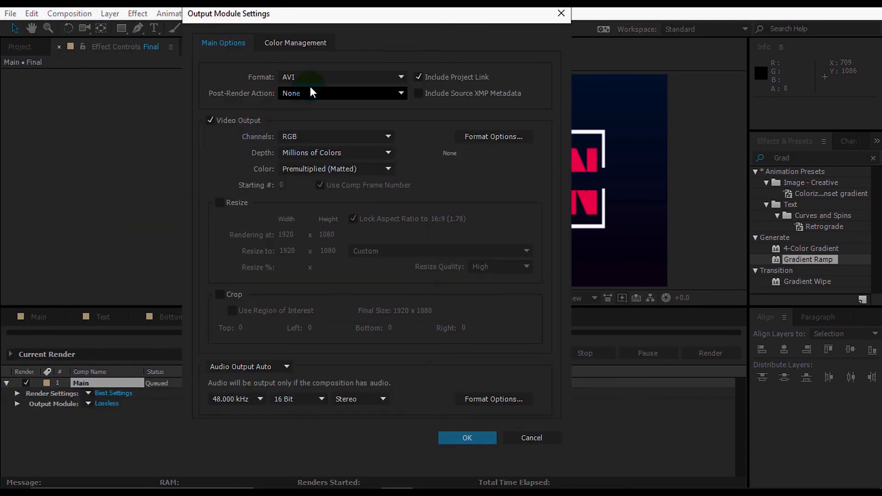
pyautogui.click(322, 78)
pyautogui.click(321, 235)
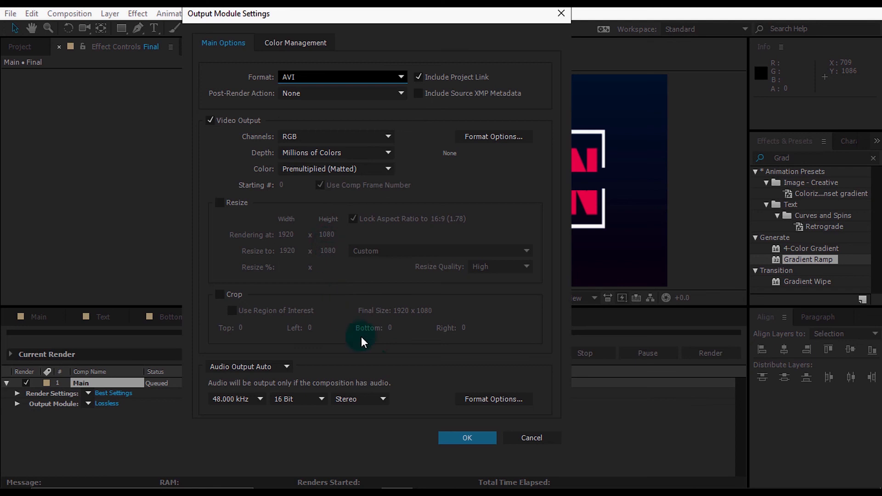
pyautogui.click(447, 437)
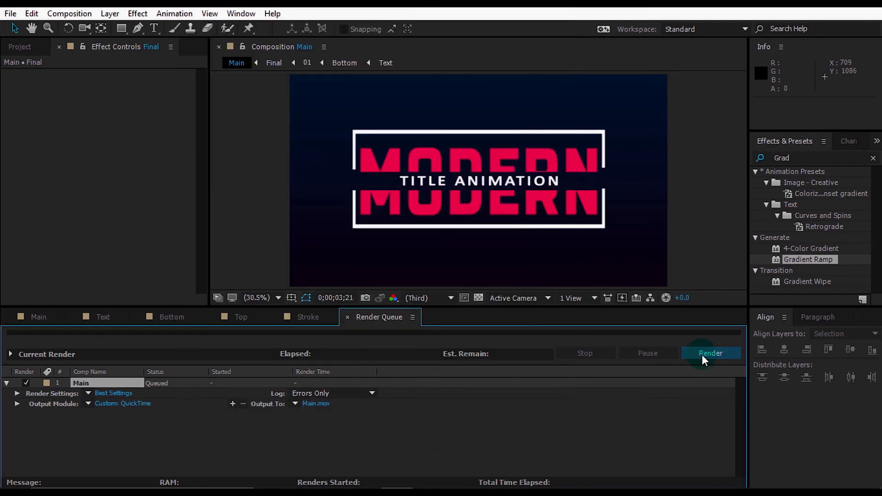